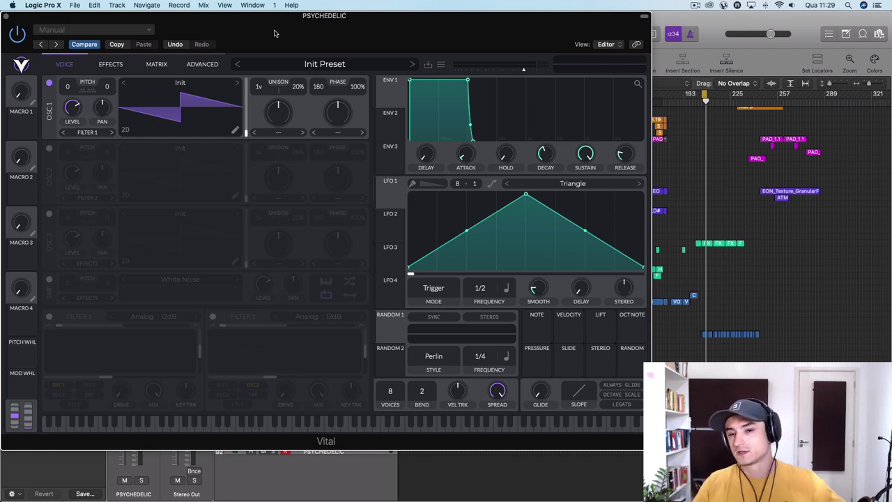
Step: Look through the list of available presets in the preset browser and return to the synth view
click(338, 64)
click(337, 64)
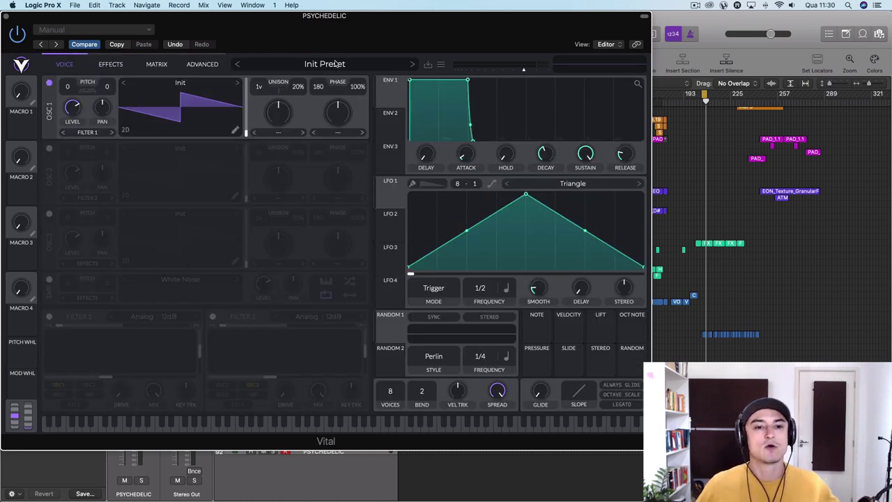
click(337, 64)
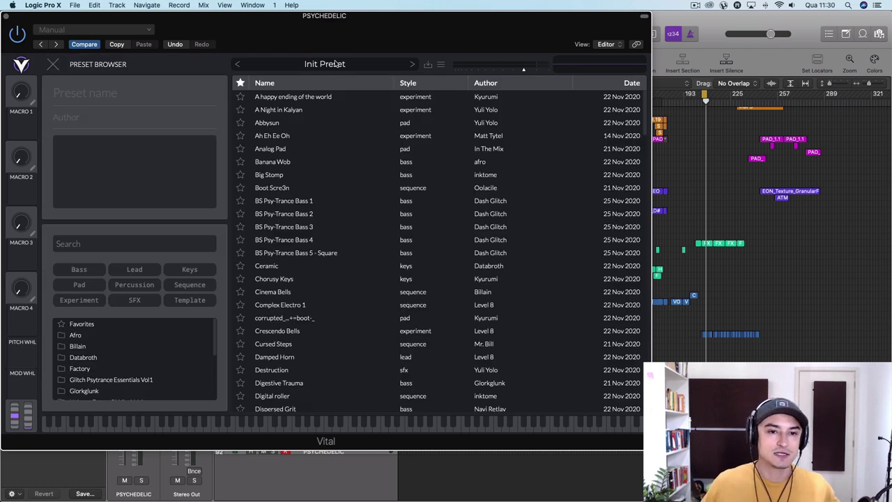
click(337, 64)
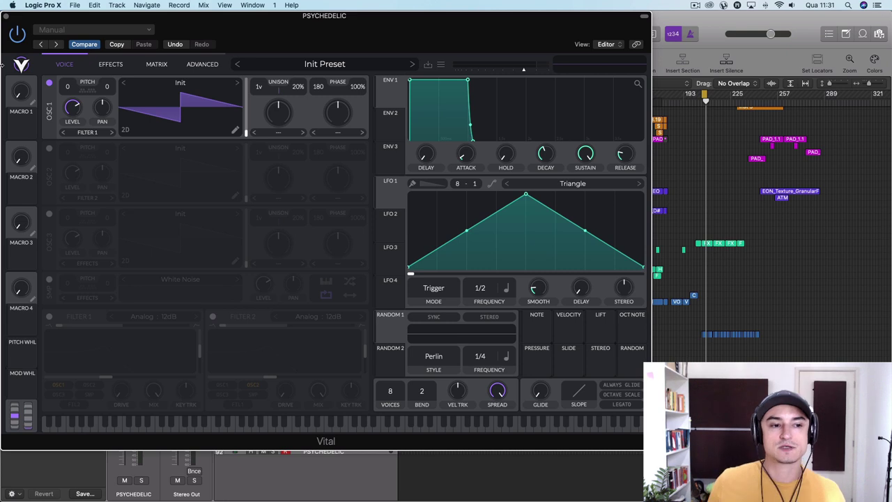
Step: Try switching on oscillators 2 and 3, leaving only oscillator 1 active at the end
click(49, 150)
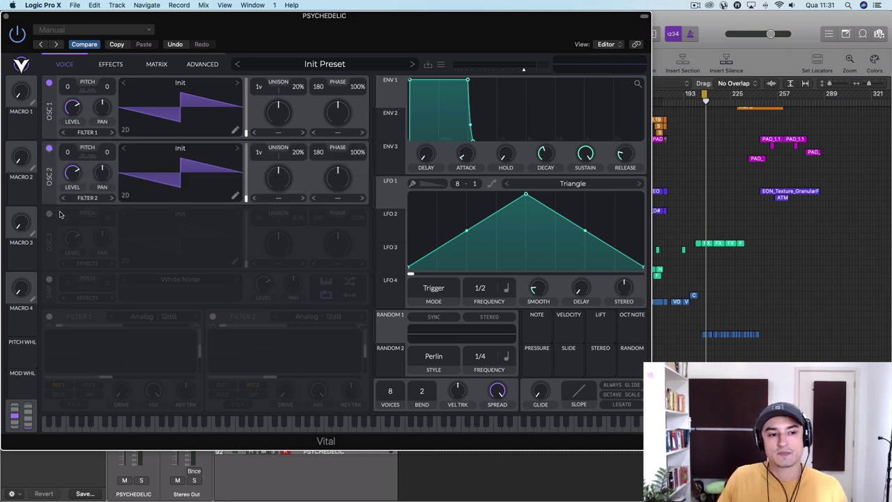
click(49, 213)
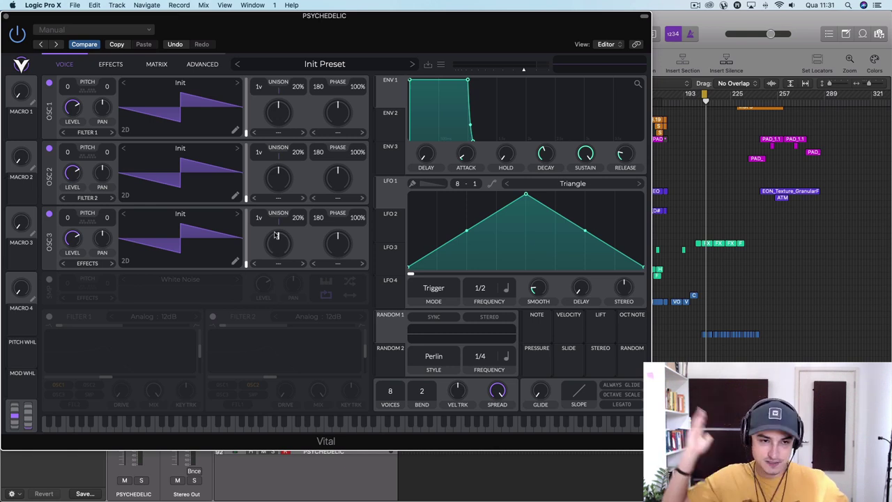
click(50, 214)
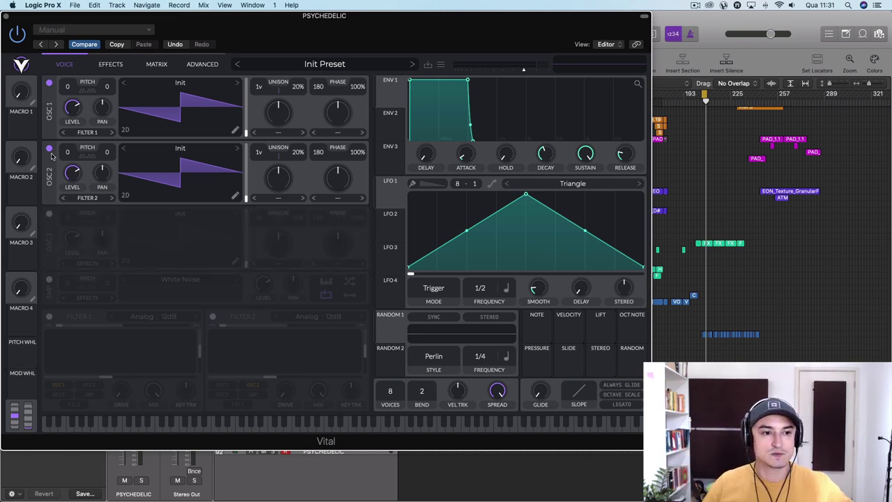
click(49, 147)
Step: Load the ESW - ADHD Sub wavetable from the Echo Sound Works - Modular folder into oscillator 1
click(180, 83)
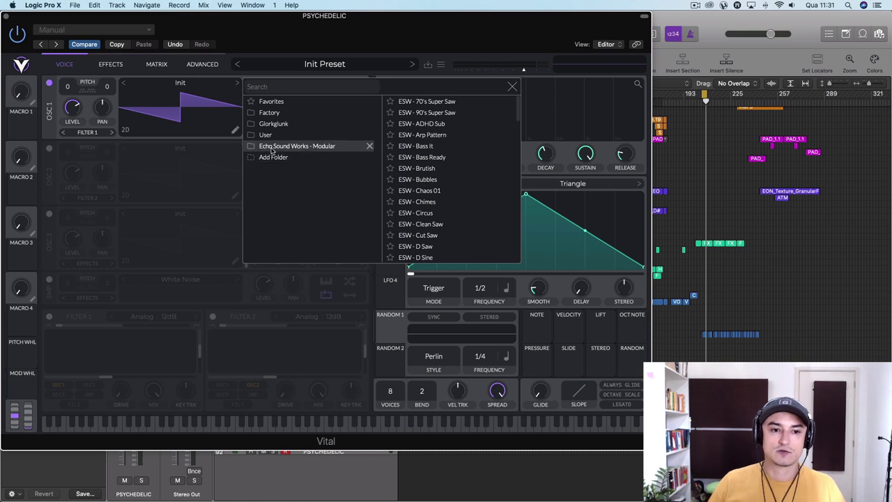
click(299, 150)
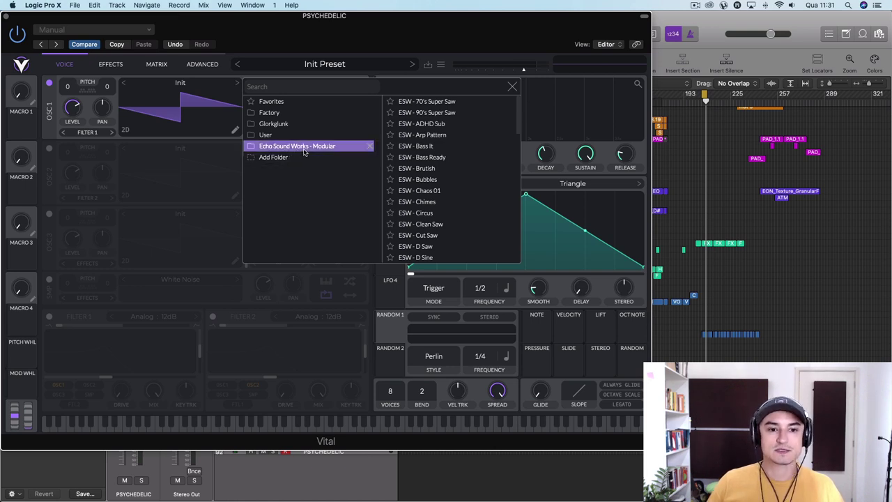
click(408, 124)
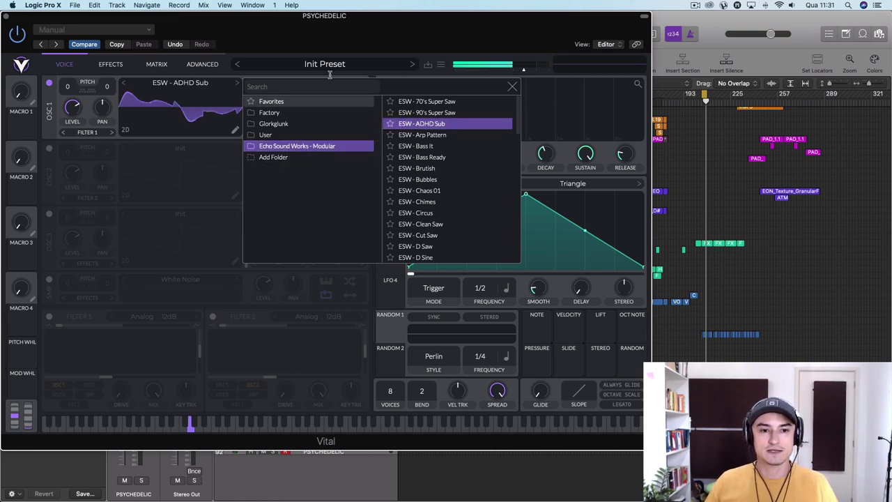
click(204, 141)
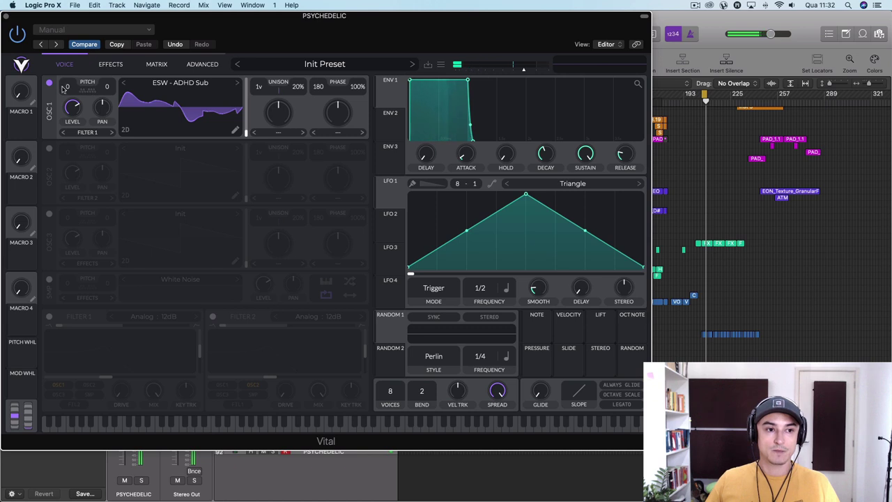
Step: Try transposing and fine-tuning oscillator 1, and return its pitch values to 0
drag(66, 88, 75, 4)
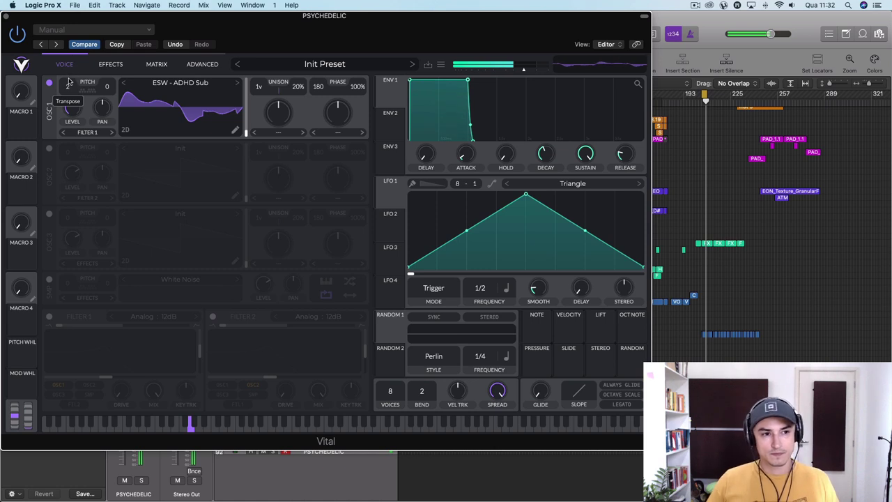
double_click(67, 87)
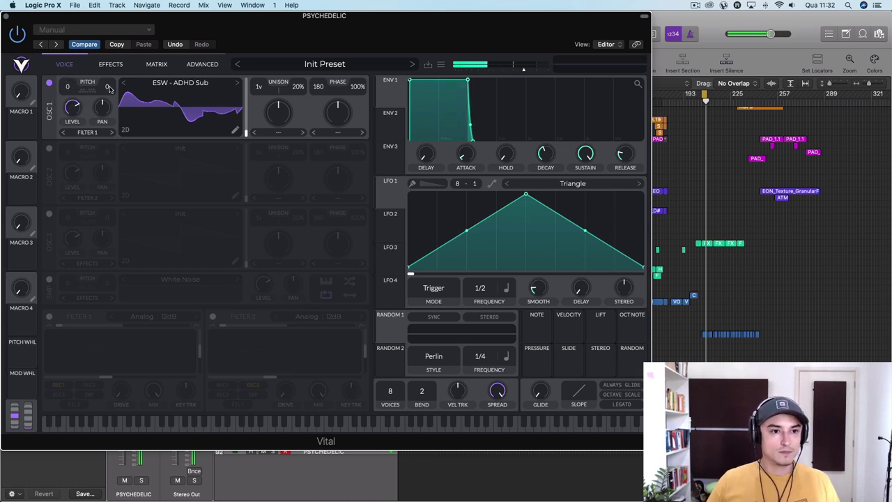
mouse_move(109, 89)
mouse_down()
mouse_move(123, 7)
mouse_move(123, 151)
mouse_move(112, 40)
mouse_move(114, 135)
mouse_move(116, 82)
mouse_up()
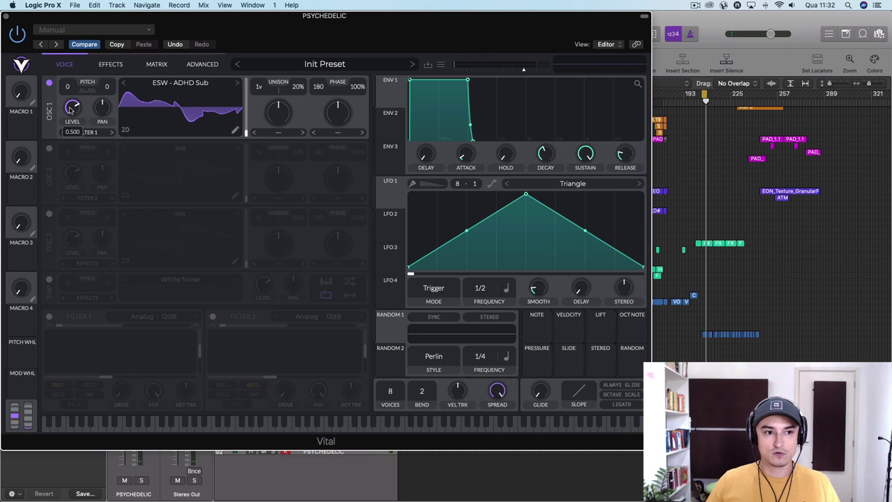
Step: Examine the spectral morph and wave morph types offered for oscillator 1
click(278, 134)
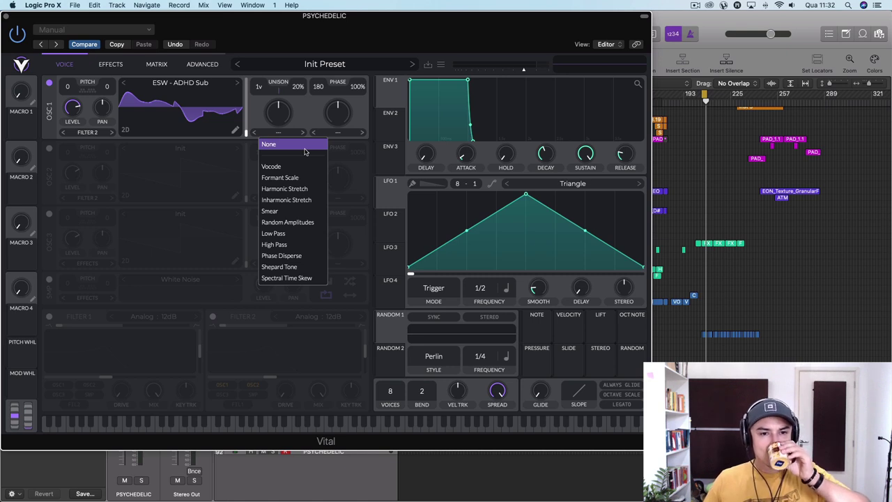
click(339, 134)
click(340, 134)
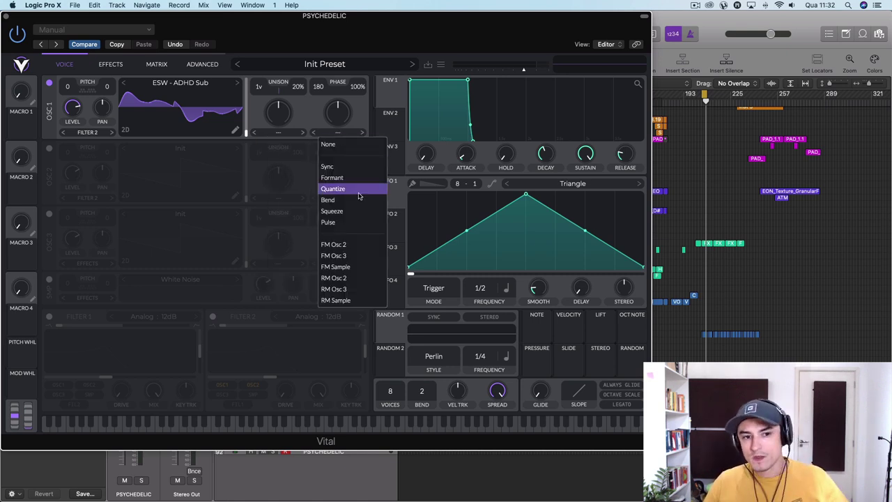
click(331, 99)
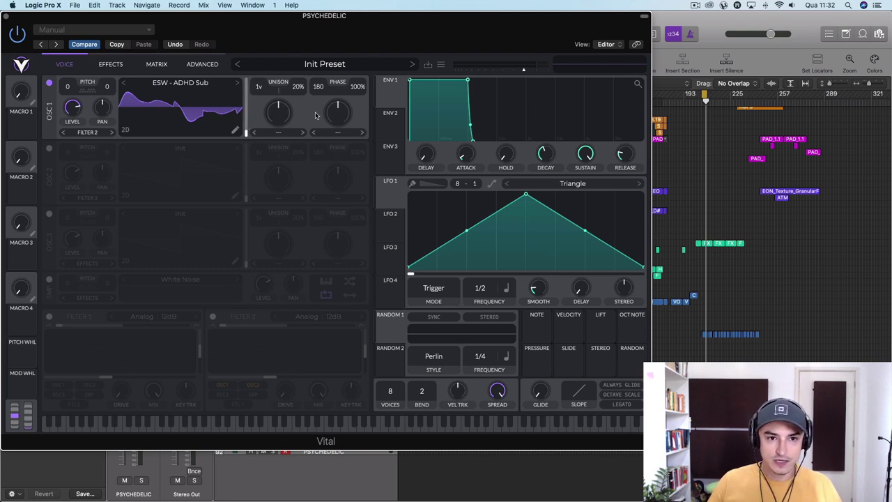
Step: Try the Vocode, Formant Scale, Harmonic Stretch and Inharmonic Stretch spectral morphs on oscillator 1 at varying amounts
click(284, 132)
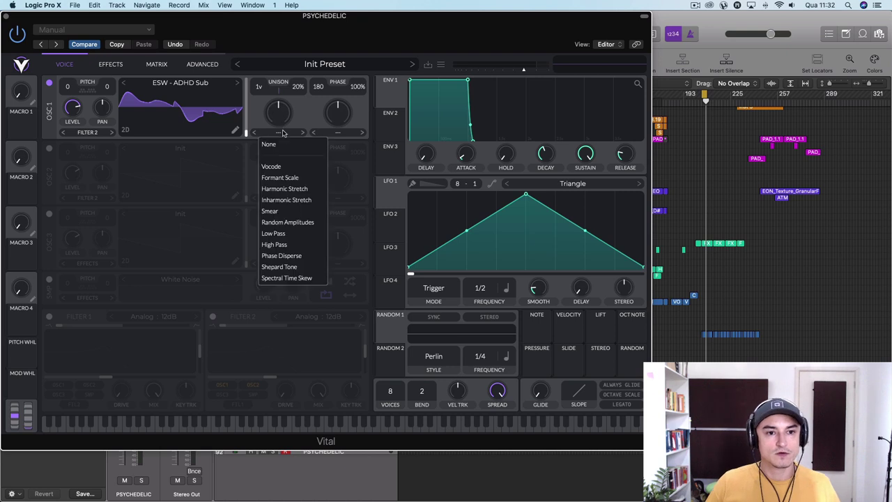
click(285, 166)
drag(283, 116, 288, 136)
click(302, 132)
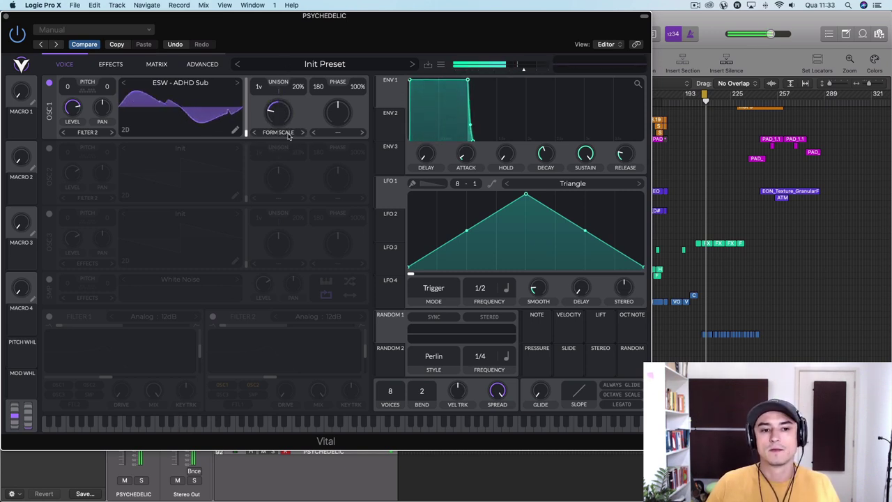
click(303, 133)
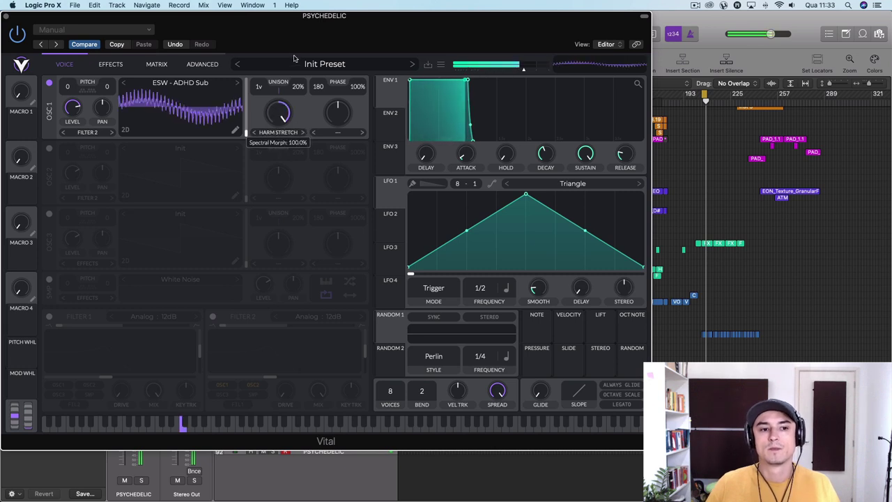
drag(288, 118, 280, 82)
click(303, 134)
Step: Reset oscillator 1's spectral morph amount to 50% and set its type to None
click(280, 132)
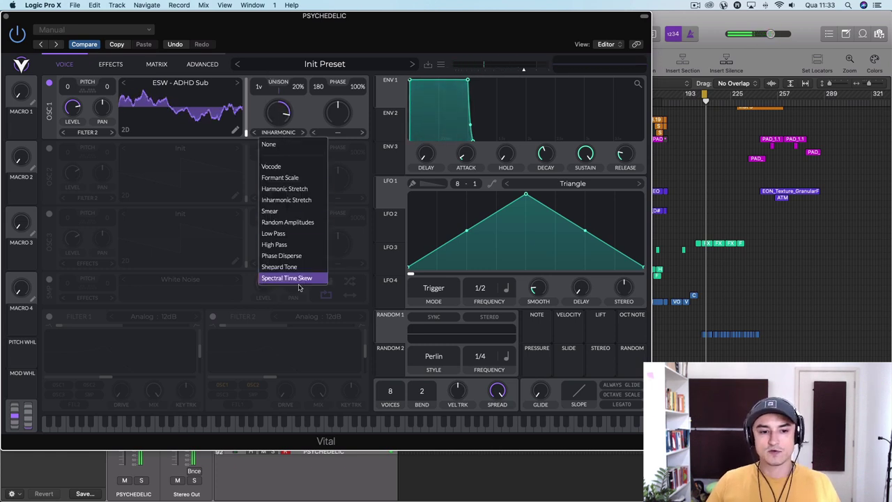
click(309, 93)
double_click(273, 115)
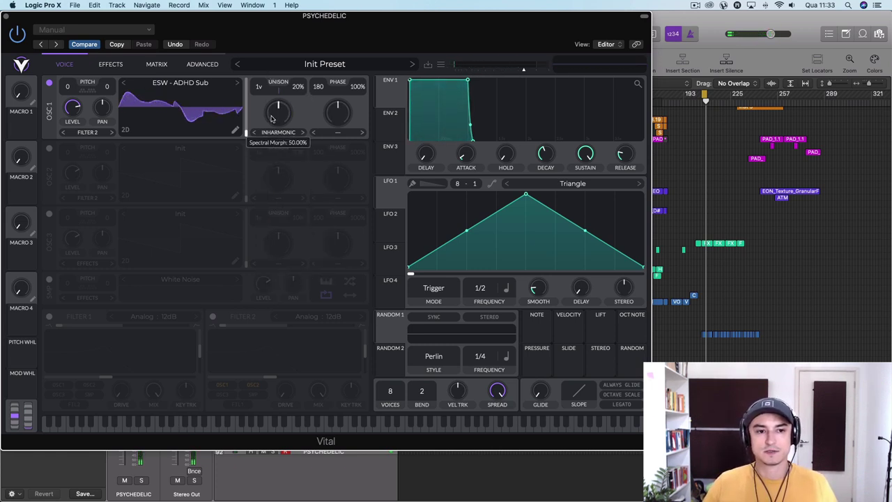
click(280, 132)
click(279, 143)
Step: Try the Sync wave morph on oscillator 1 and vary its amount
click(346, 132)
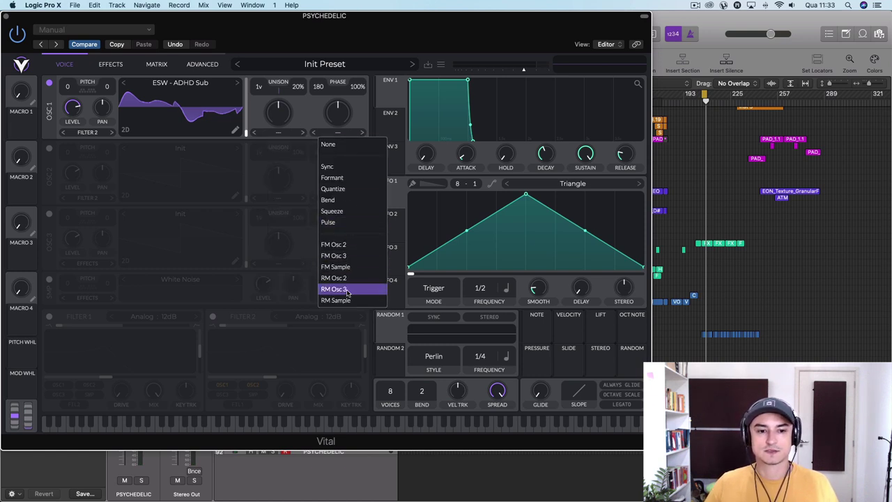
click(350, 167)
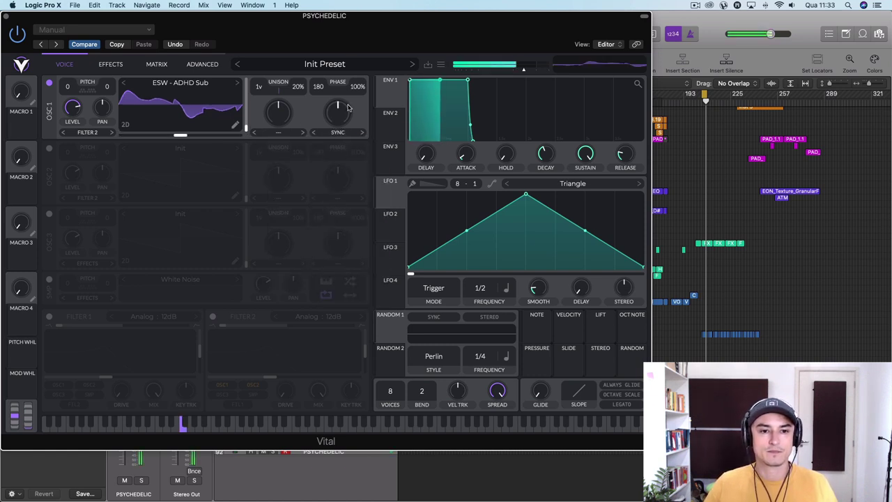
drag(347, 112, 343, 145)
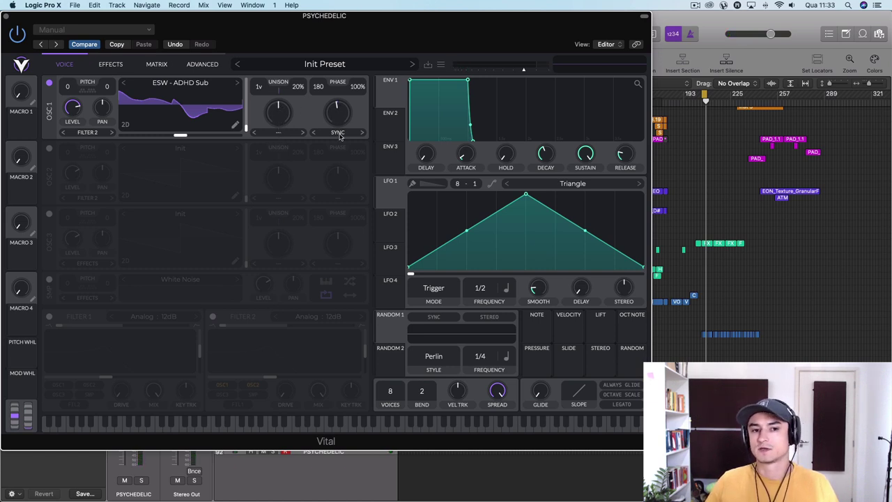
Step: Try the Formant wave morph on oscillator 1, varying the spectral morph slightly and raising the wave morph amount
click(362, 133)
drag(350, 121, 349, 118)
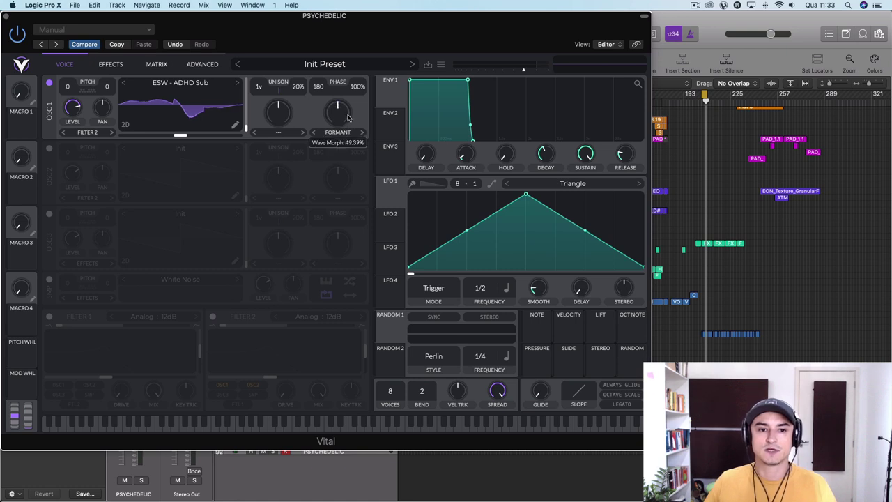
drag(278, 116, 283, 115)
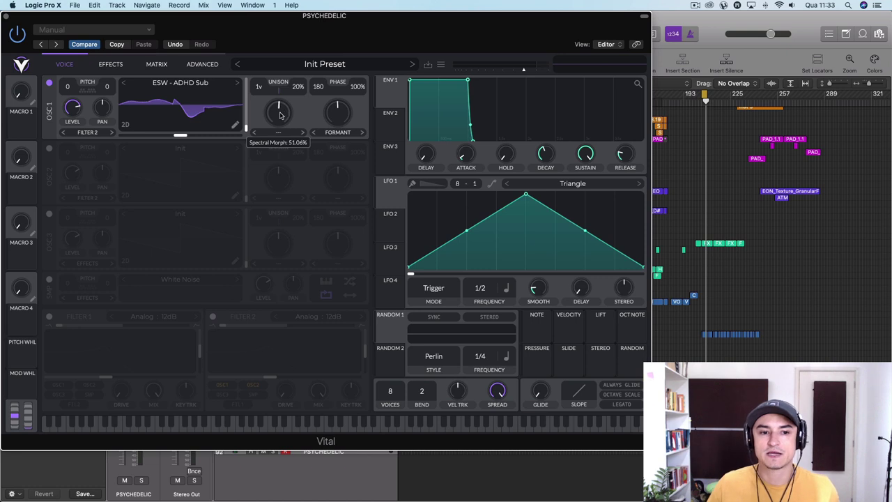
drag(281, 115, 282, 118)
drag(338, 109, 339, 57)
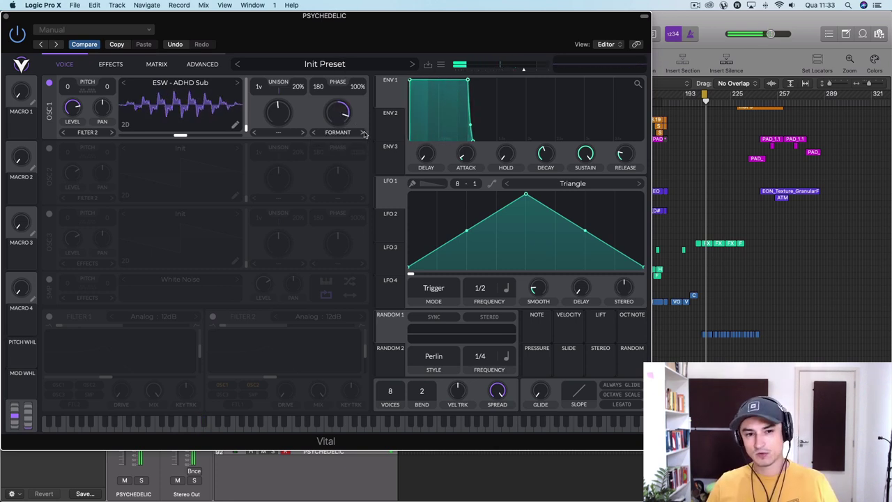
Step: Try the Quantize wave morph on oscillator 1 at a lower amount, and Bend at about 85%
click(361, 132)
drag(339, 114, 340, 148)
click(362, 131)
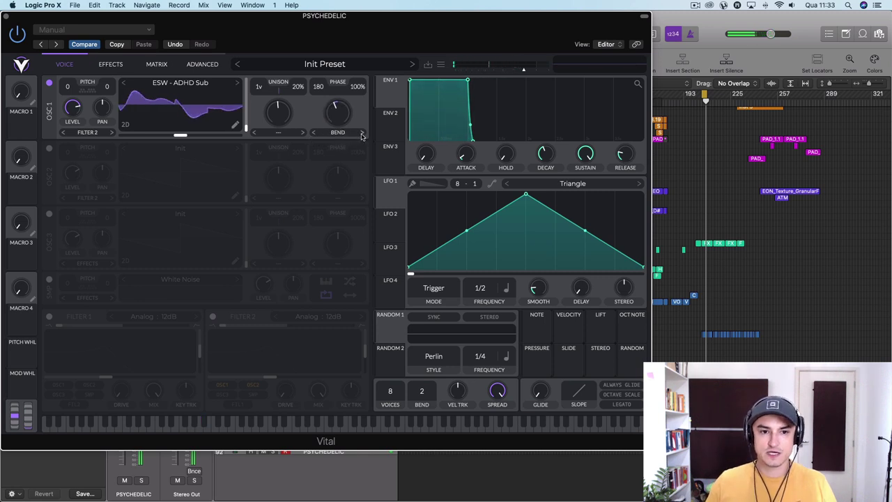
drag(336, 115, 341, 76)
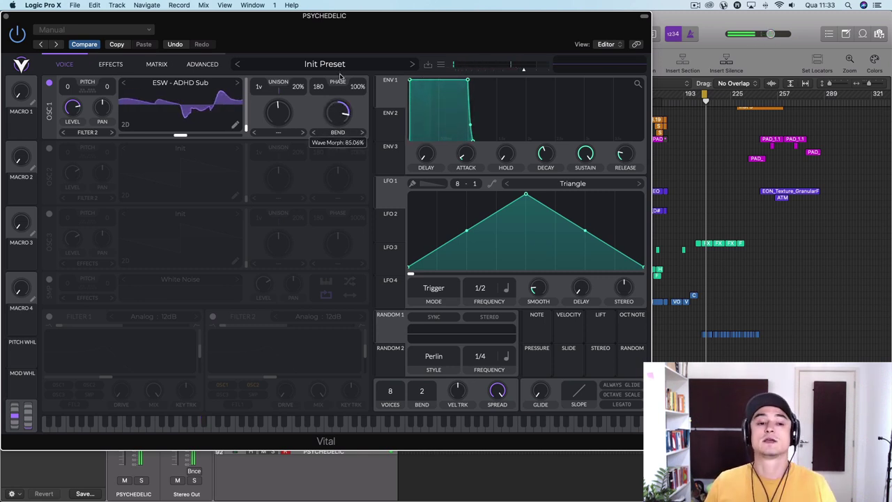
Step: Try the Squeeze and Pulse wave morphs on oscillator 1, leaving the wave morph amount at about 6%
click(362, 132)
drag(338, 112, 336, 231)
click(362, 132)
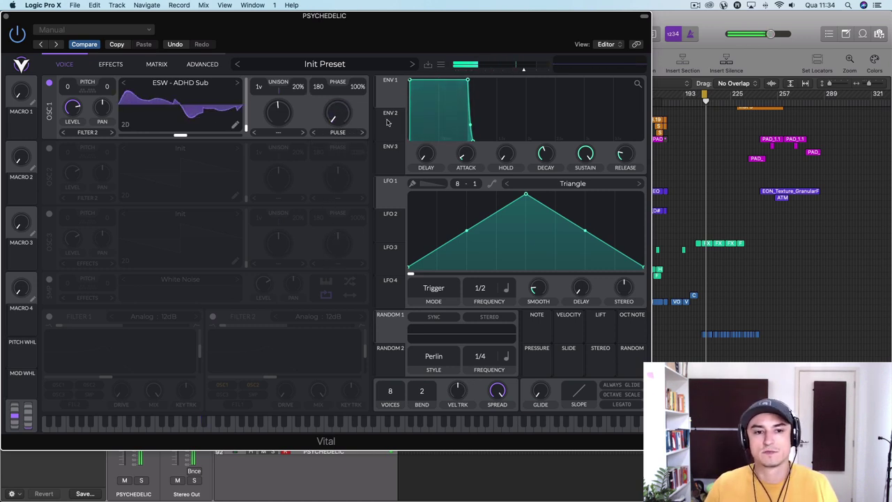
click(339, 133)
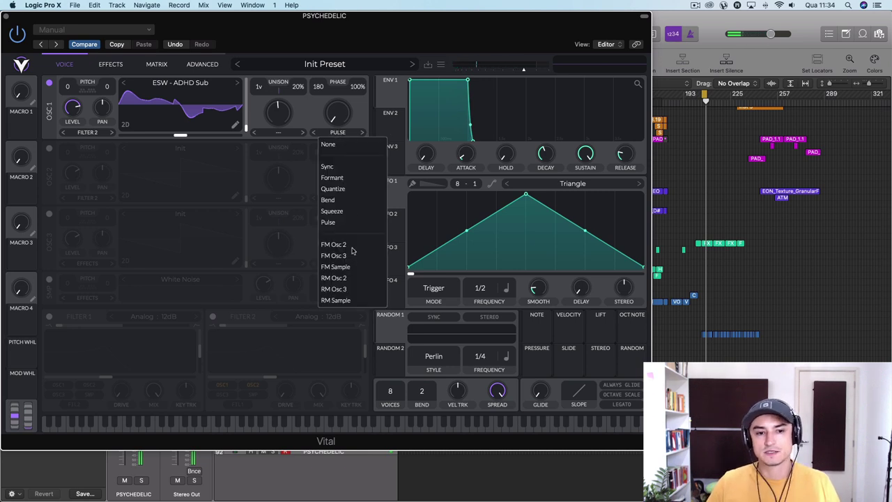
click(322, 114)
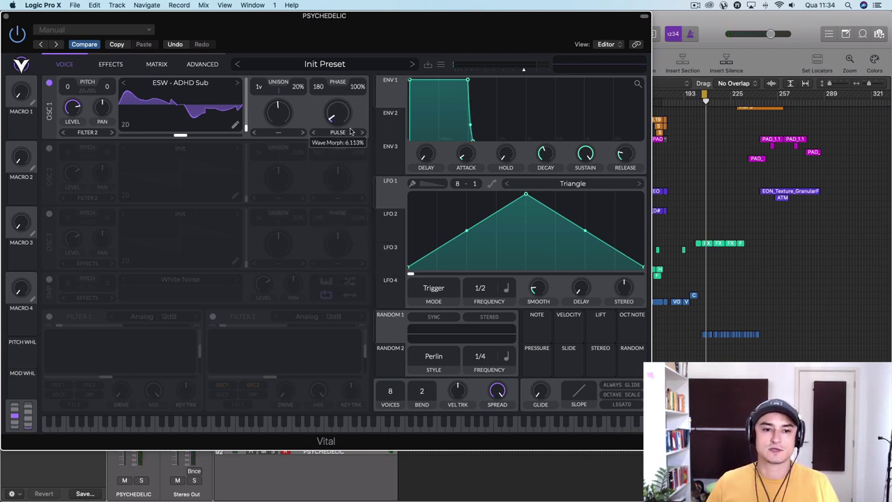
Step: Set oscillator 1's wave morph type to FM Osc 2 and switch on oscillator 2
click(347, 134)
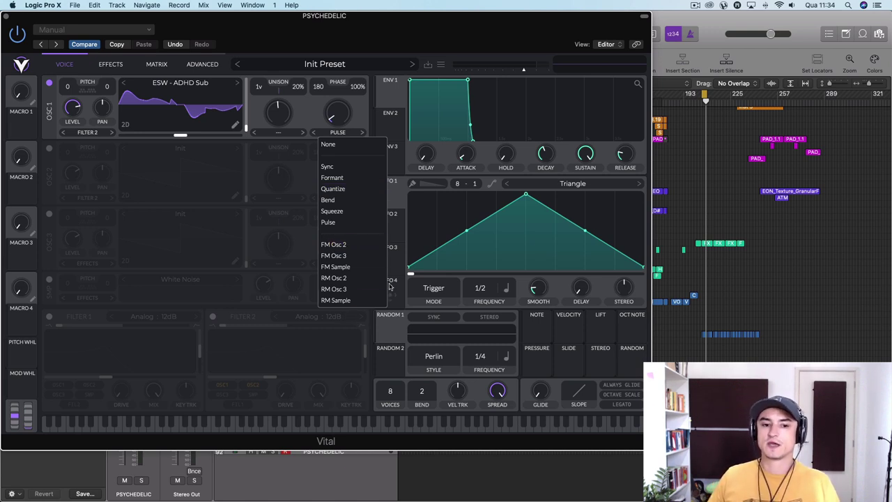
click(363, 248)
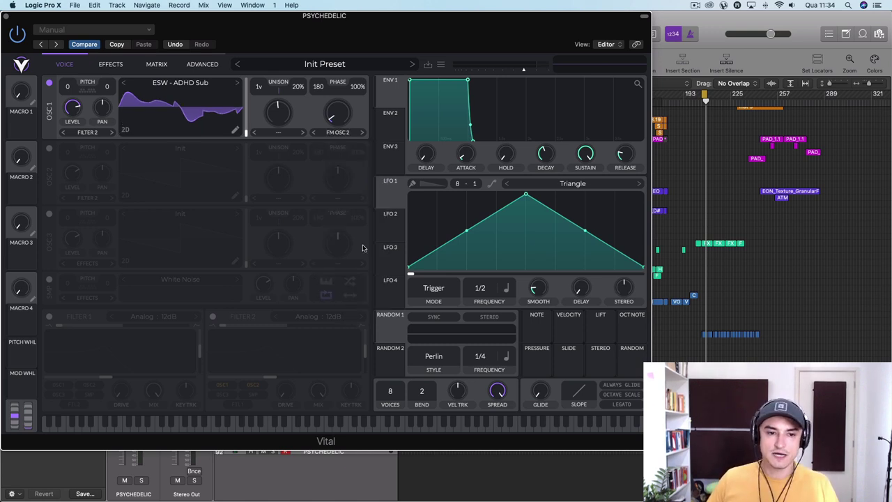
click(48, 148)
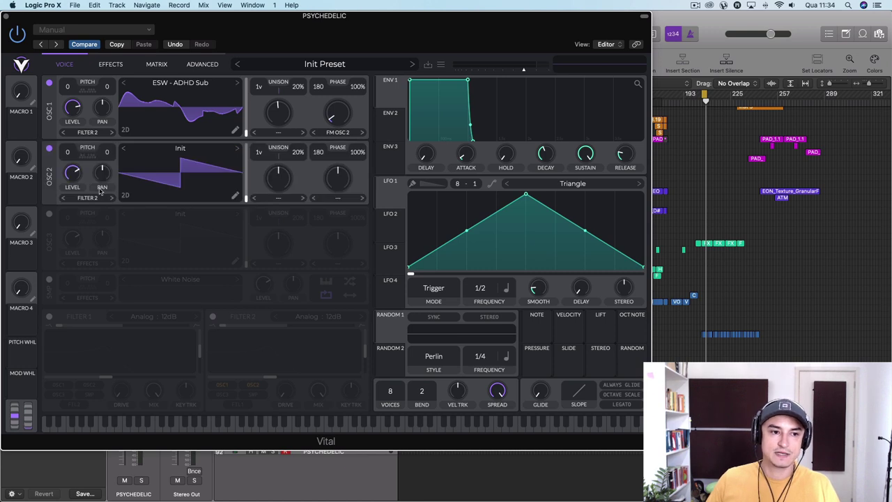
Step: Try full FM Osc 2 morph on oscillator 1 with oscillator 2's level at 0, and switch oscillator 2 off
drag(78, 175, 90, 338)
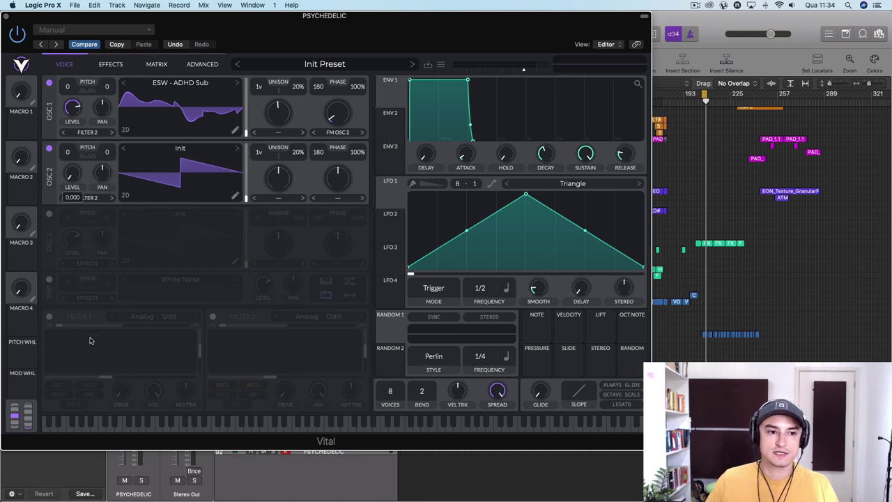
drag(339, 117, 339, 25)
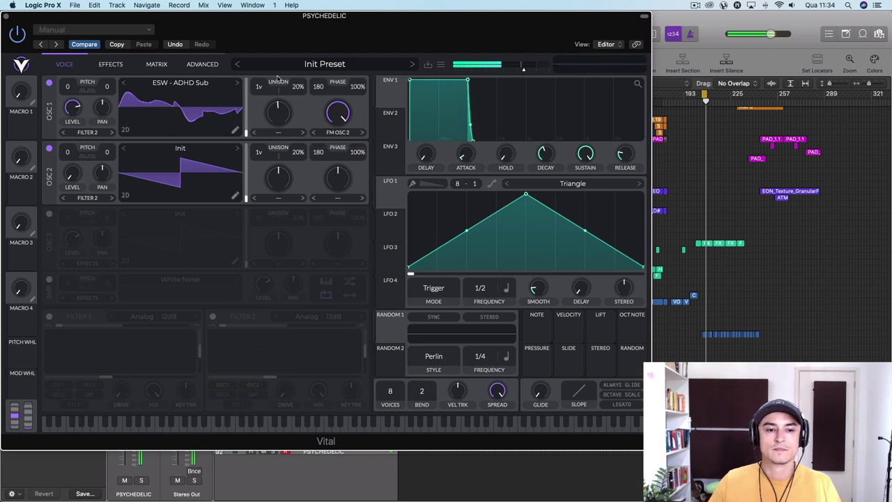
click(49, 149)
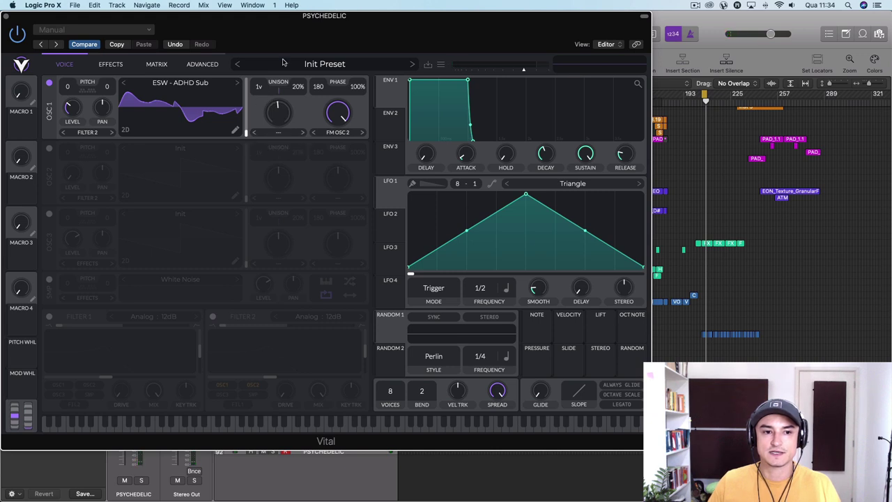
Step: Try six unison voices on oscillator 1 with the unison detune power varied, and set its wave morph type to None
drag(274, 91, 267, 132)
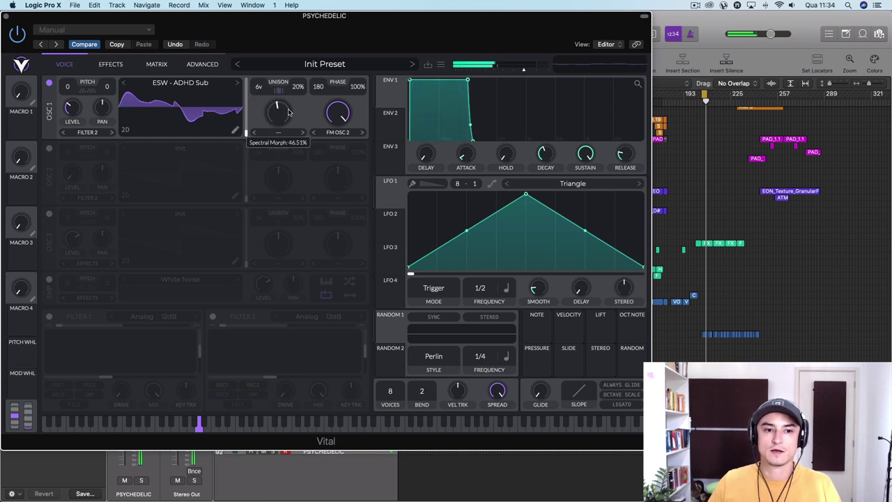
click(342, 134)
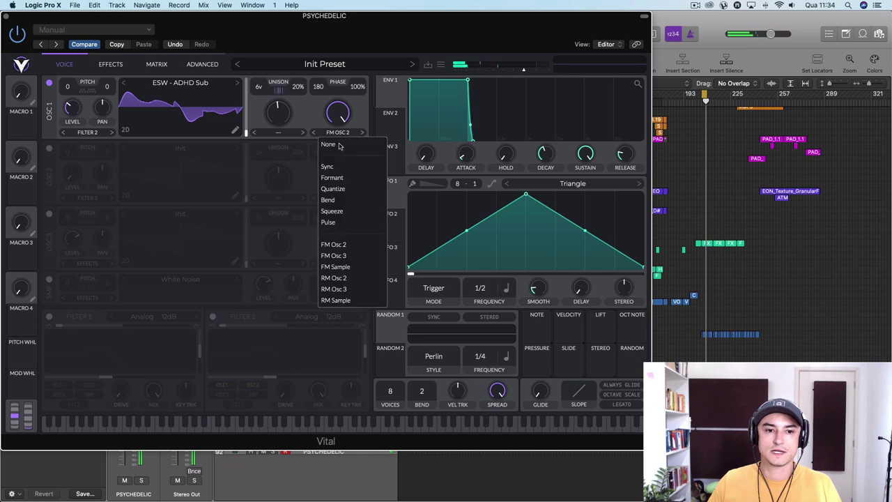
click(333, 146)
Step: Vary oscillator 1's unison detune power and detune amount, and lower its number of unison voices
drag(279, 92, 289, 205)
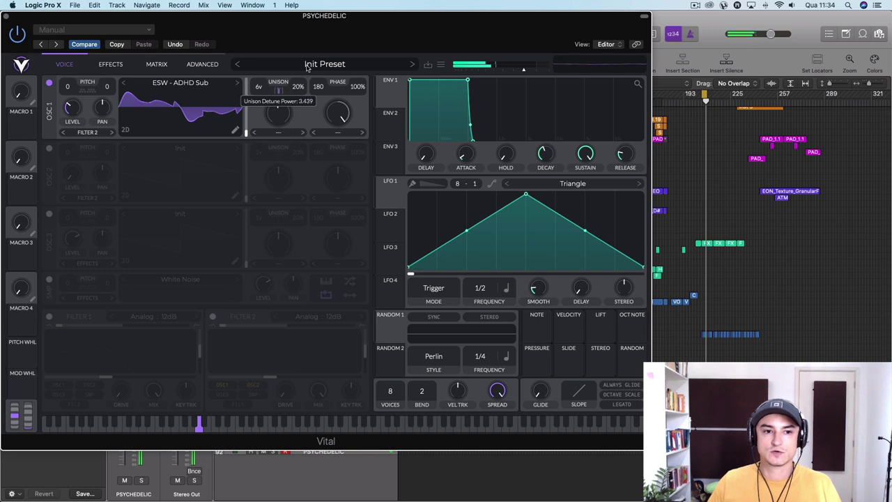
drag(301, 101, 293, 242)
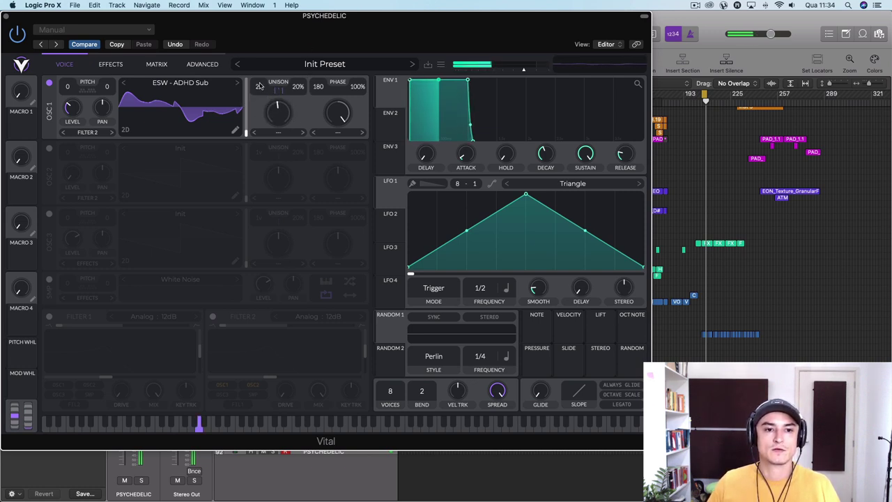
drag(261, 87, 262, 104)
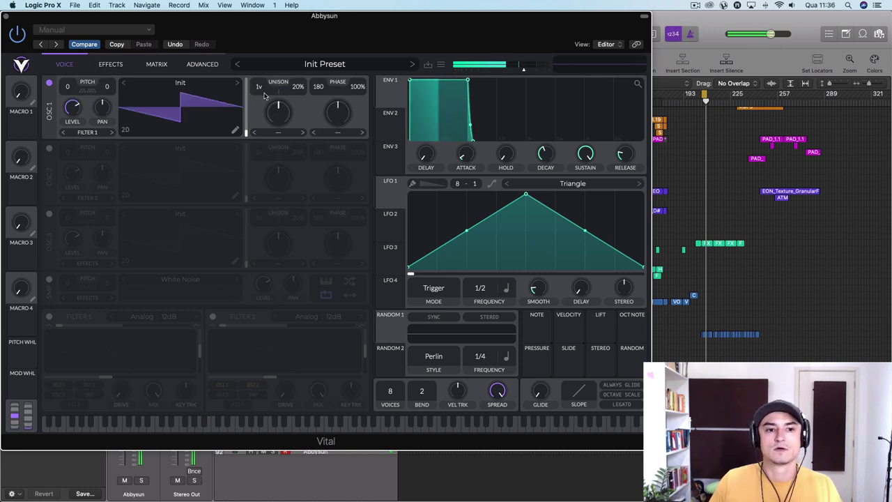
Step: Raise oscillator 1's unison voices to 11 and open the advanced oscillator settings
drag(264, 96, 270, 44)
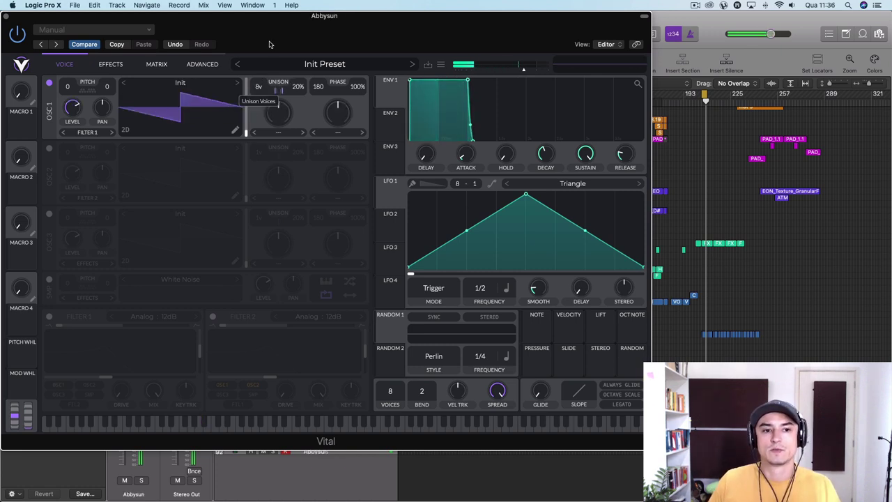
drag(272, 77, 279, 40)
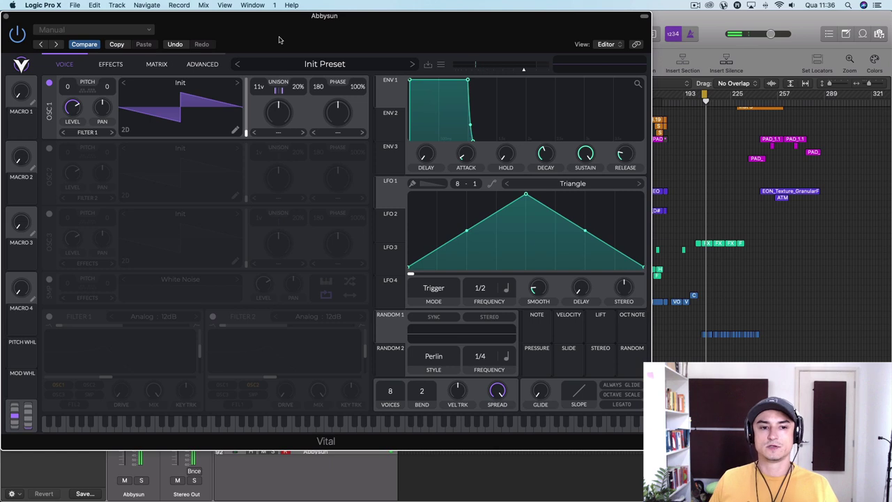
click(110, 63)
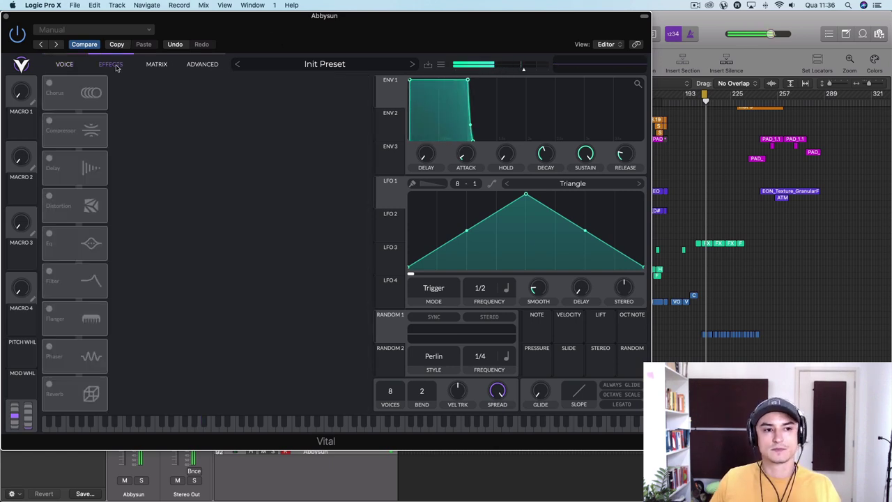
click(200, 64)
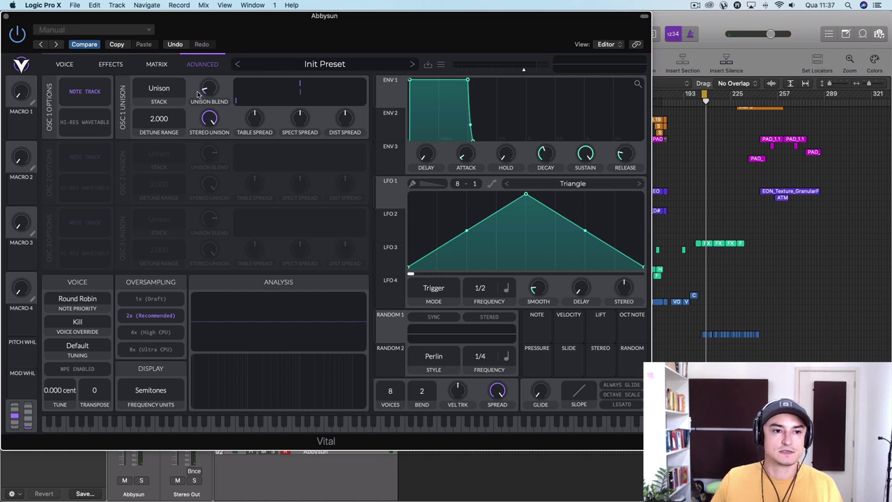
Step: Try the Unison, Center Drop 12, 2x Octave and Minor Chord stack types on oscillator 1
click(167, 89)
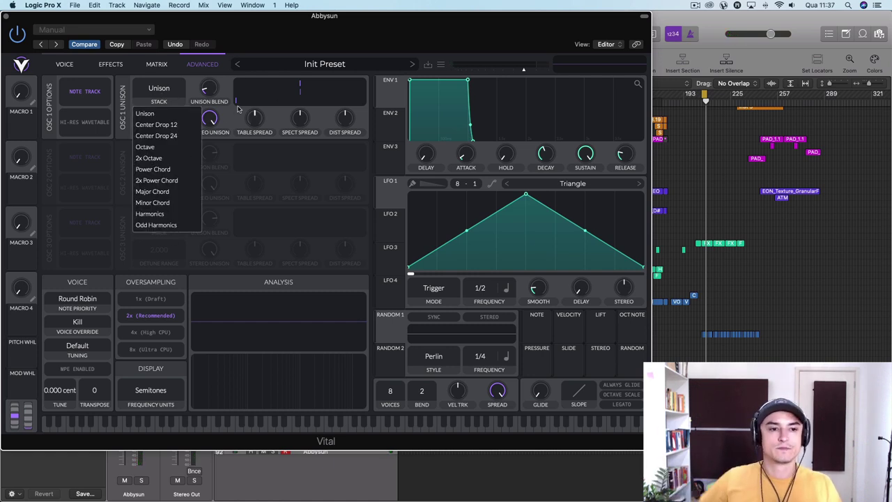
click(169, 114)
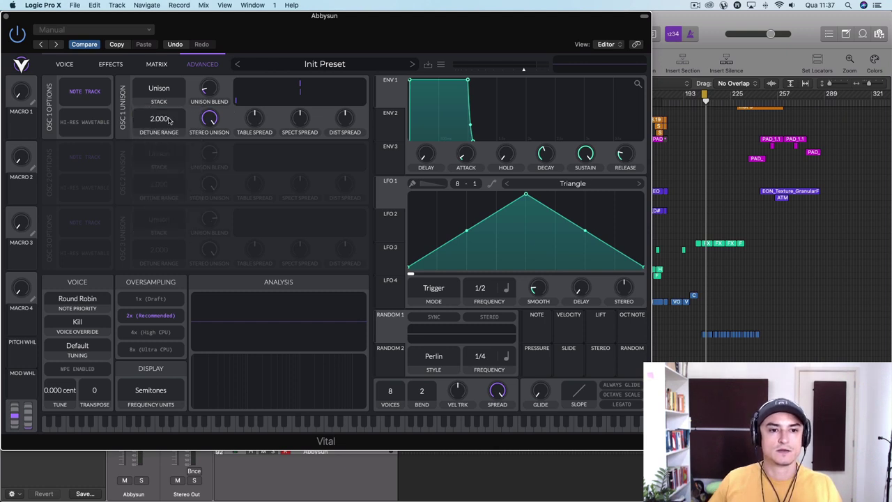
click(156, 90)
click(162, 122)
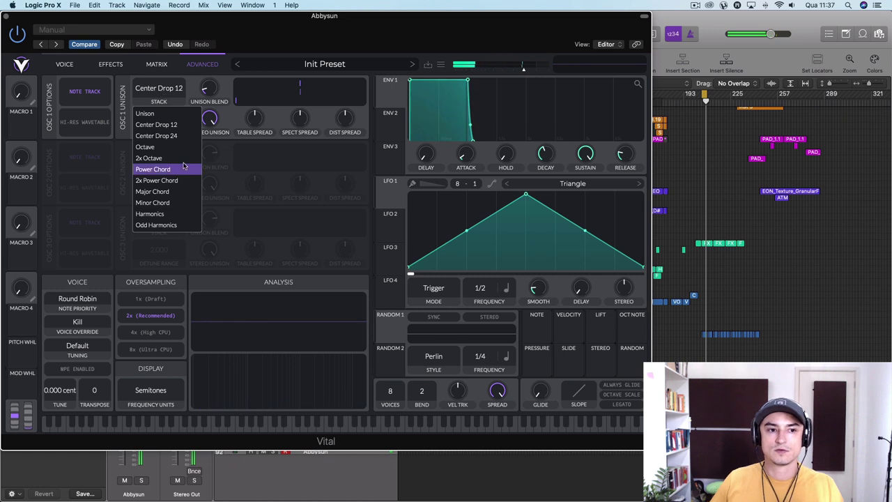
click(167, 158)
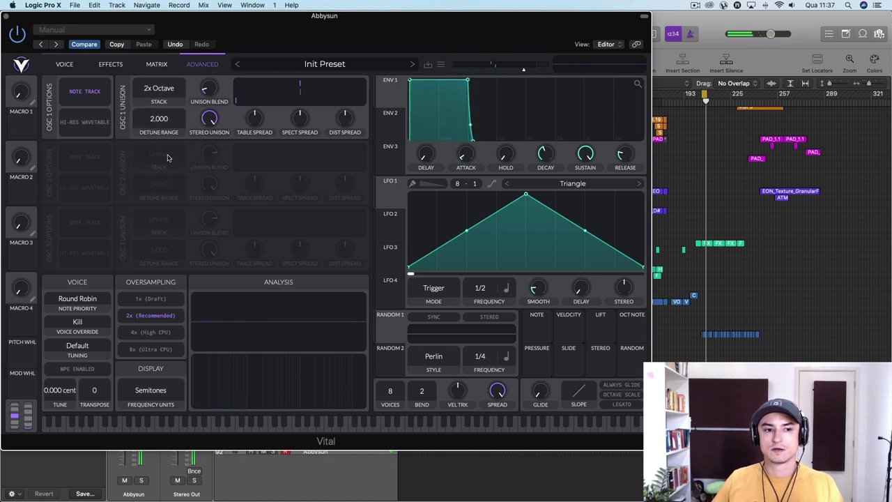
click(169, 87)
click(166, 207)
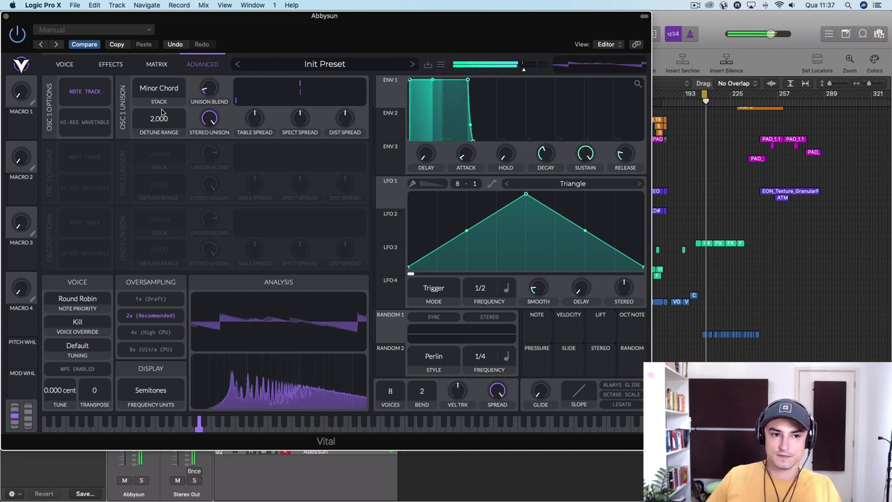
Step: Try oscillator 1's detune range at about 48, restore it to about 2, and vary the unison blend
drag(162, 113, 163, 115)
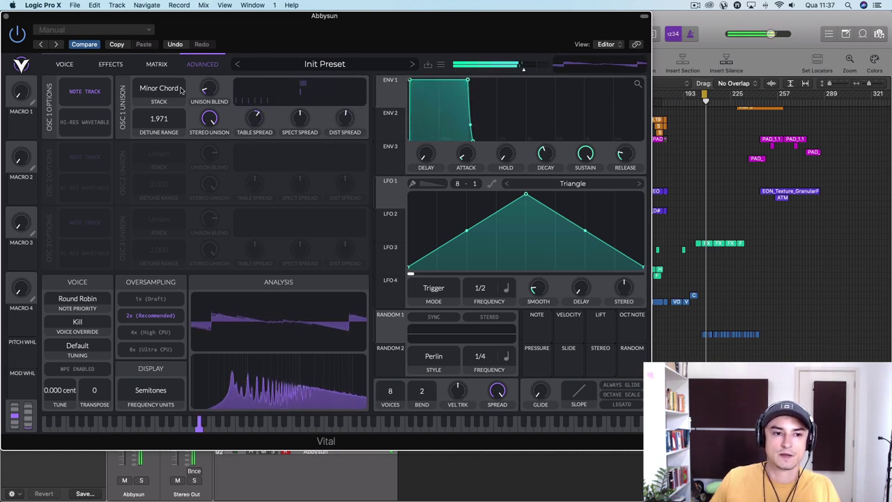
drag(170, 120, 175, 11)
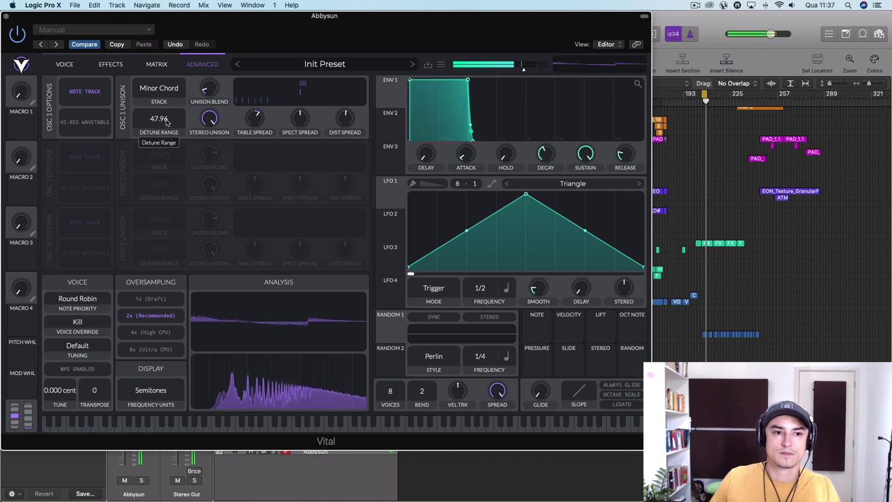
double_click(165, 119)
drag(211, 89, 214, 16)
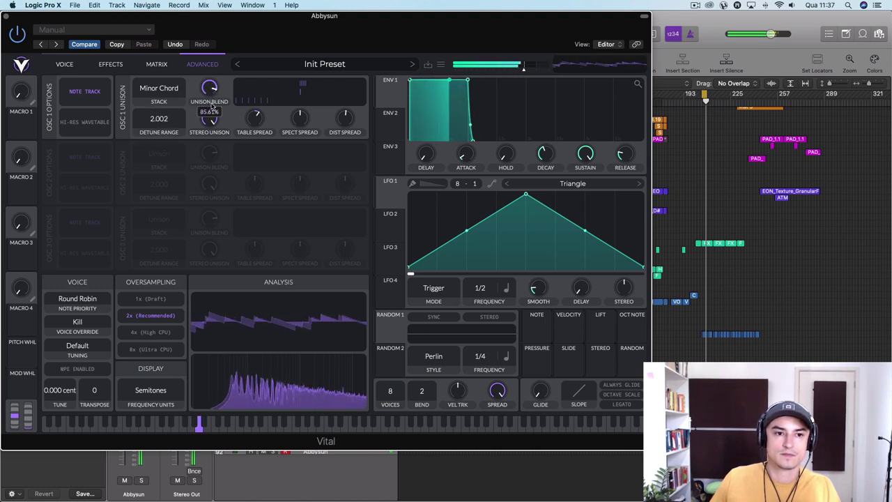
Step: Set oscillator 1's stack type back to Unison and return to the main voice settings
click(164, 102)
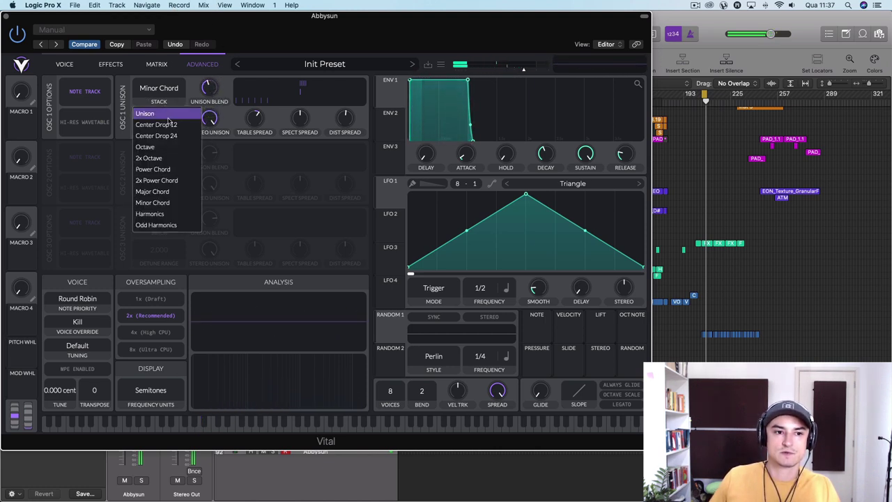
click(168, 115)
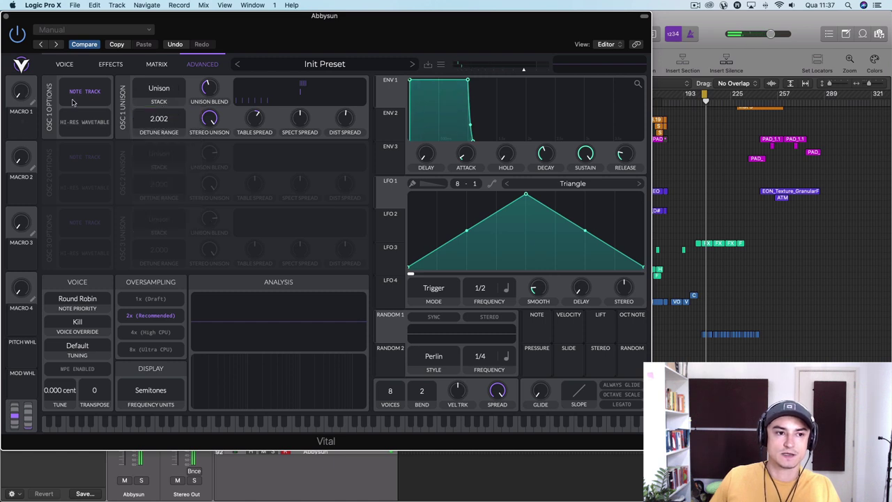
click(64, 64)
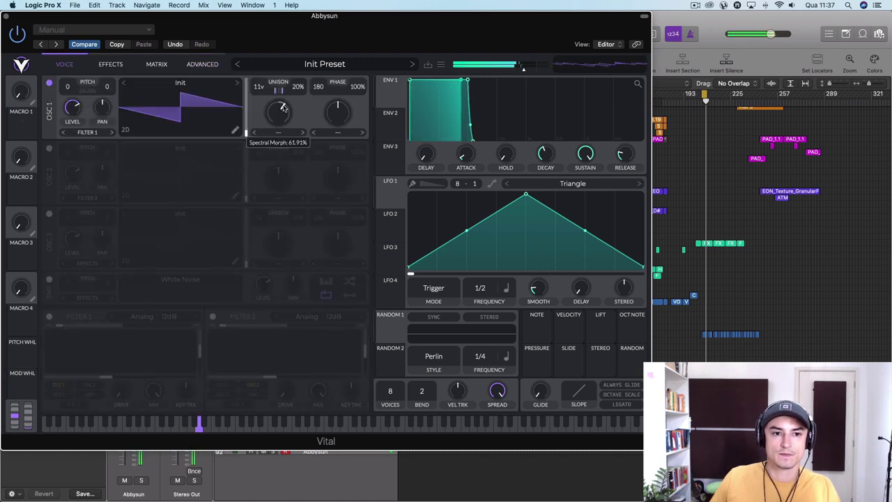
Step: Raise oscillator 1 to 16 unison voices with 100% detune, and vary the unison detune power
drag(258, 82, 260, 49)
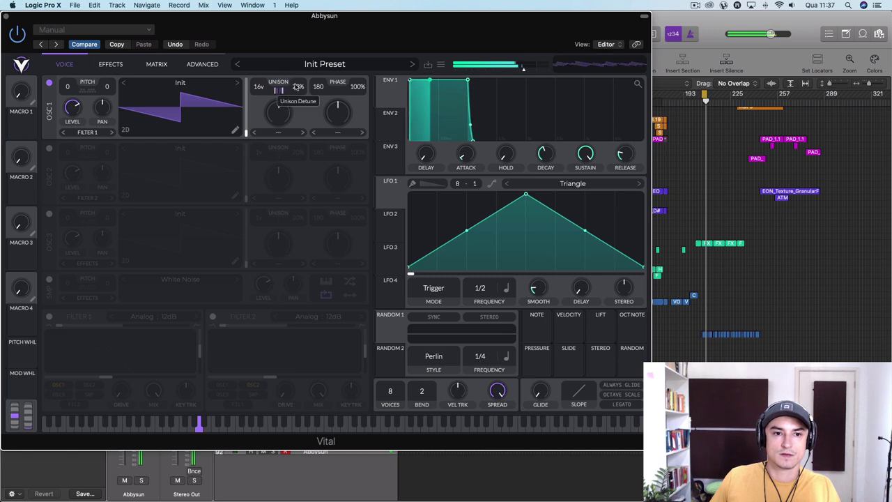
drag(295, 84, 315, 3)
drag(279, 91, 285, 142)
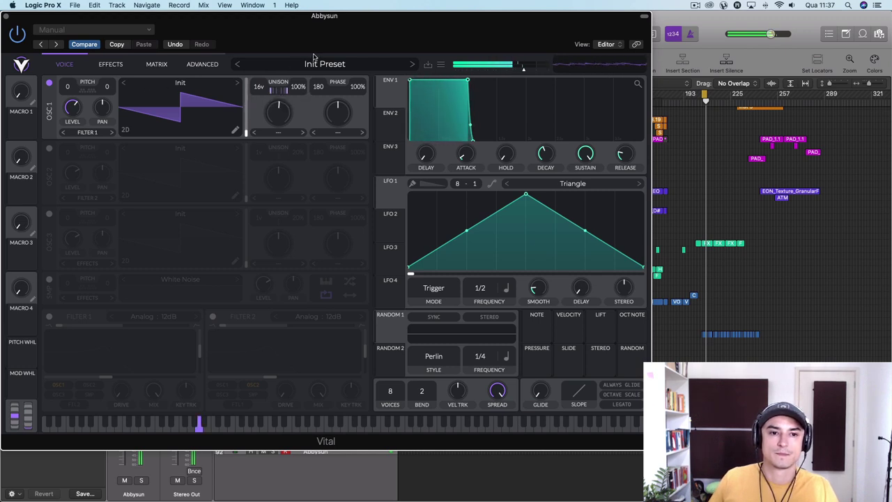
Step: Reinitialize the preset and load the factory Basic Shapes wavetable into oscillator 1
click(441, 64)
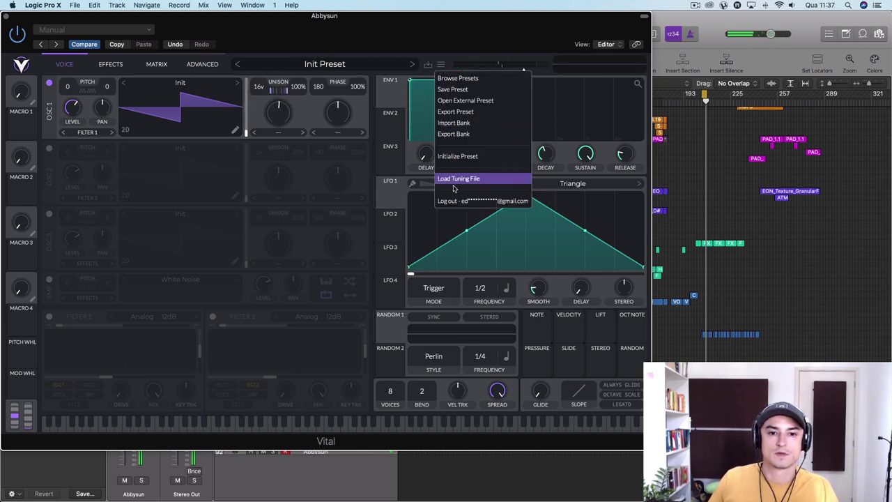
click(457, 156)
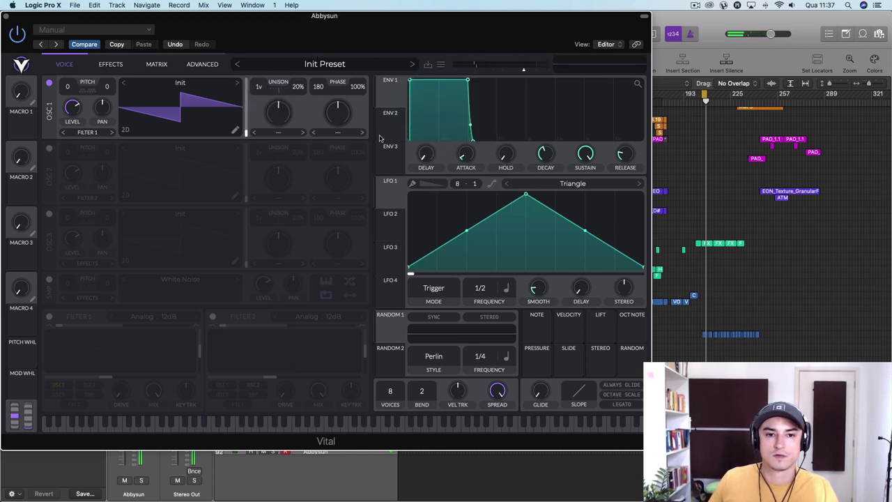
click(229, 88)
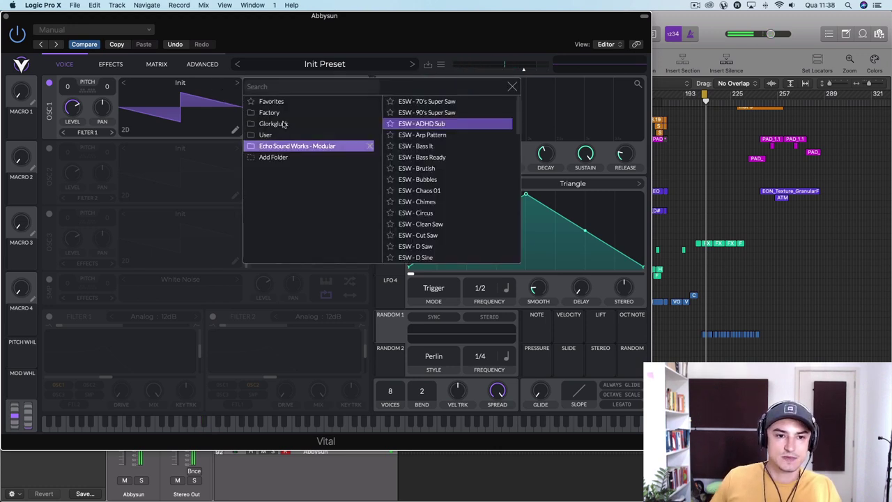
click(269, 112)
click(415, 102)
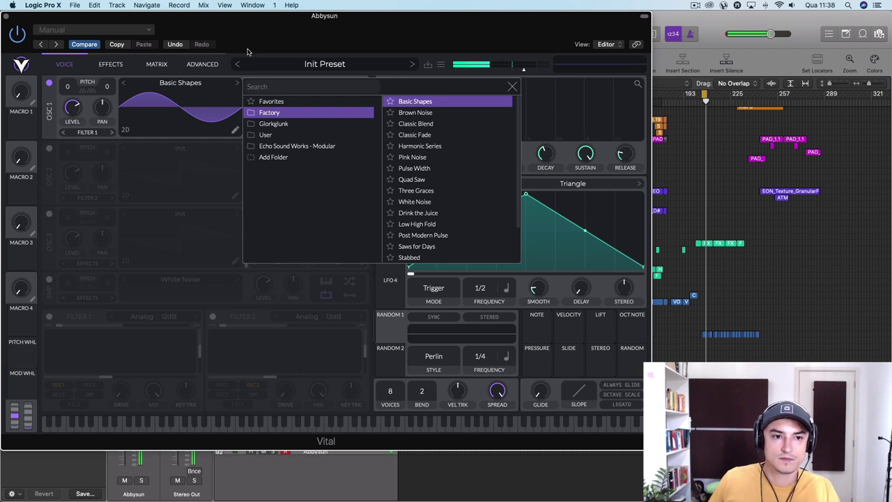
click(213, 138)
Step: Sweep oscillator 1's wavetable position up and back to the start, and switch its waveform display to 3D
mouse_move(279, 126)
mouse_down()
mouse_move(288, 93)
mouse_move(278, 116)
mouse_up()
drag(205, 125, 209, 35)
drag(246, 82, 247, 135)
click(126, 130)
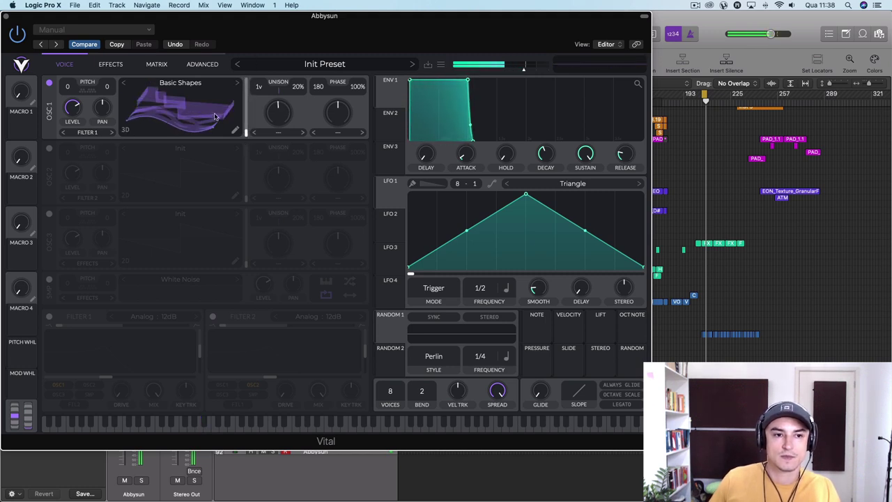
Step: Step oscillator 1 through the factory wavetables to Three Graces, raising the wavetable position to its maximum along the way
click(236, 82)
click(236, 82)
click(236, 82)
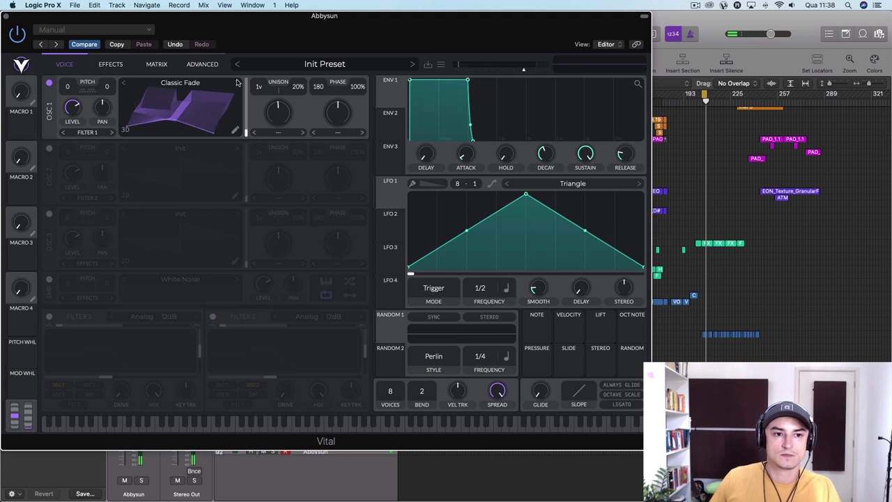
click(236, 82)
drag(246, 131, 248, 87)
click(236, 83)
click(236, 83)
click(238, 83)
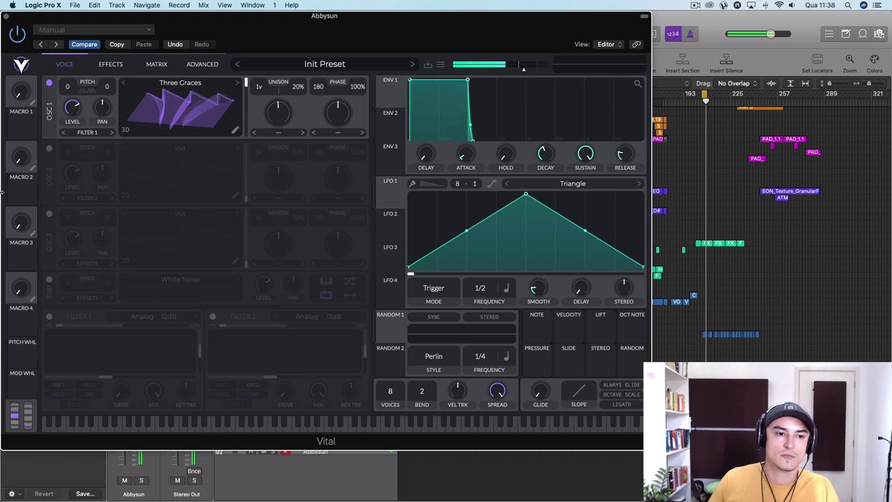
Step: Switch on oscillators 2 and 3 and the White Noise sampler, and turn the sampler's level all the way down
click(49, 147)
click(49, 213)
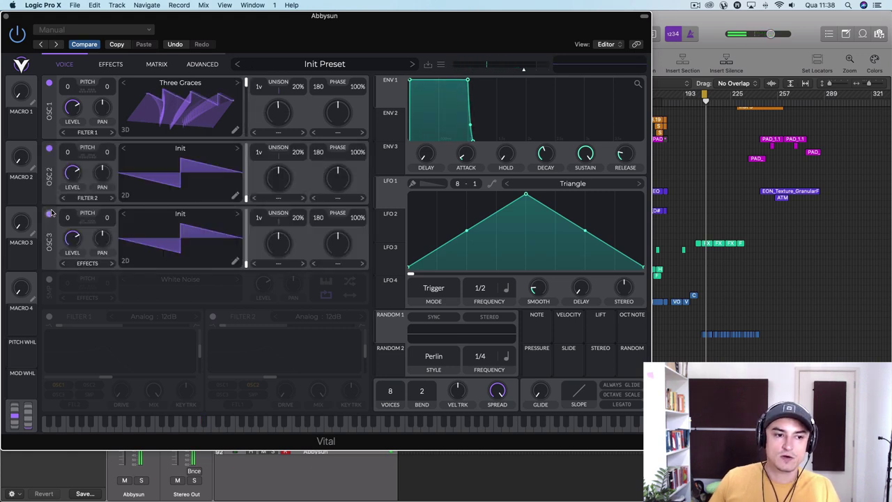
click(49, 279)
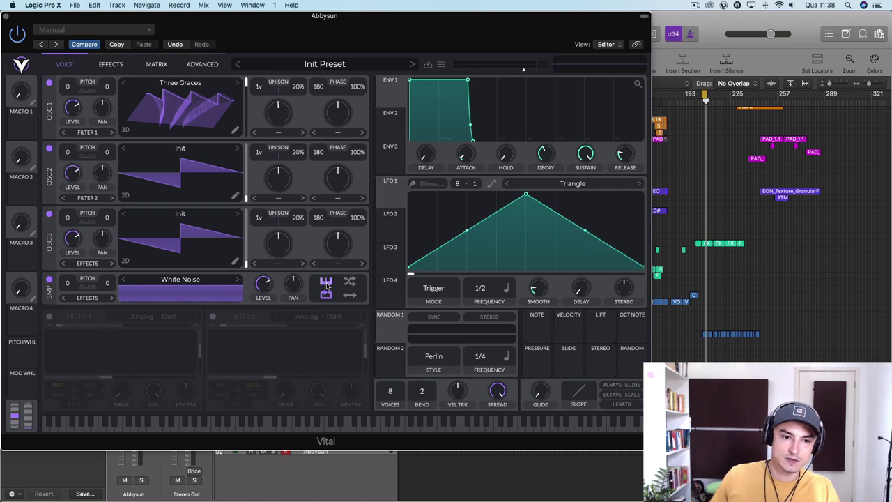
drag(253, 326, 244, 352)
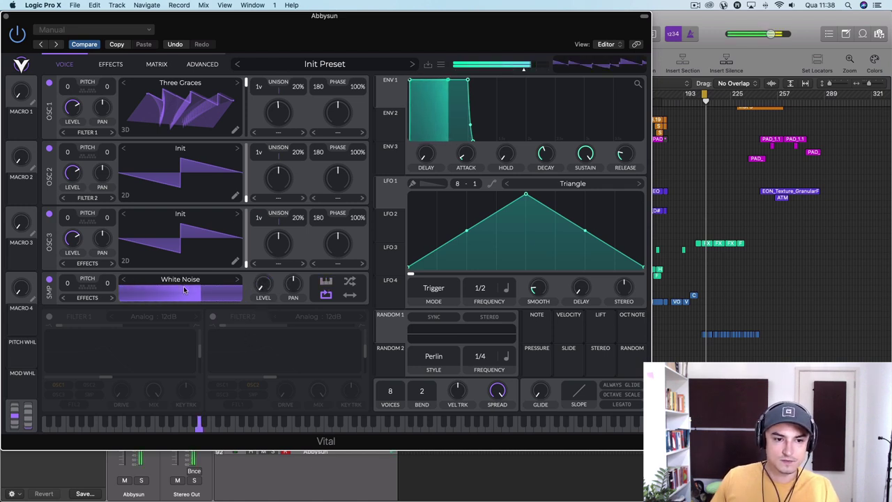
Step: Switch off oscillators 3, 2 and 1 so that only the sampler stays active
click(49, 214)
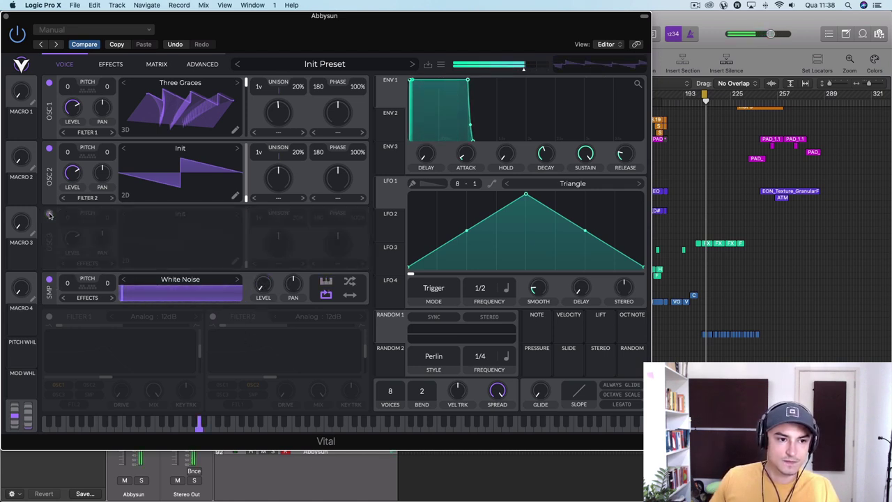
click(48, 148)
click(49, 81)
click(50, 81)
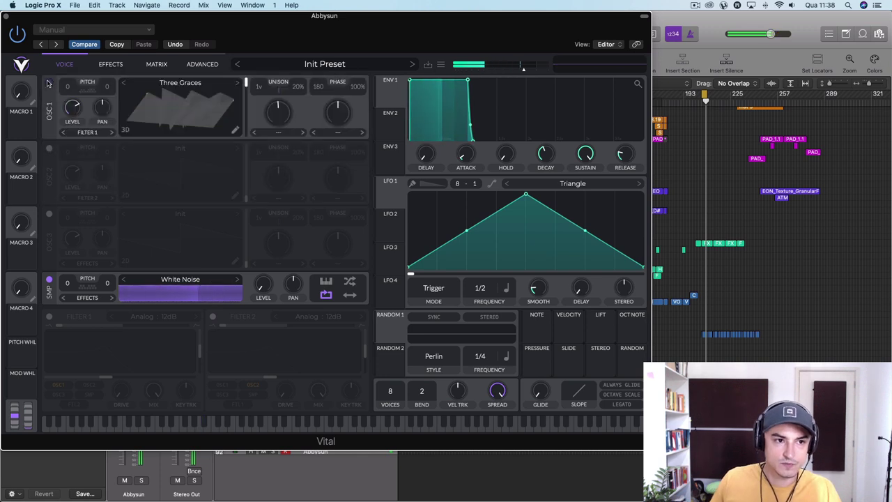
click(50, 82)
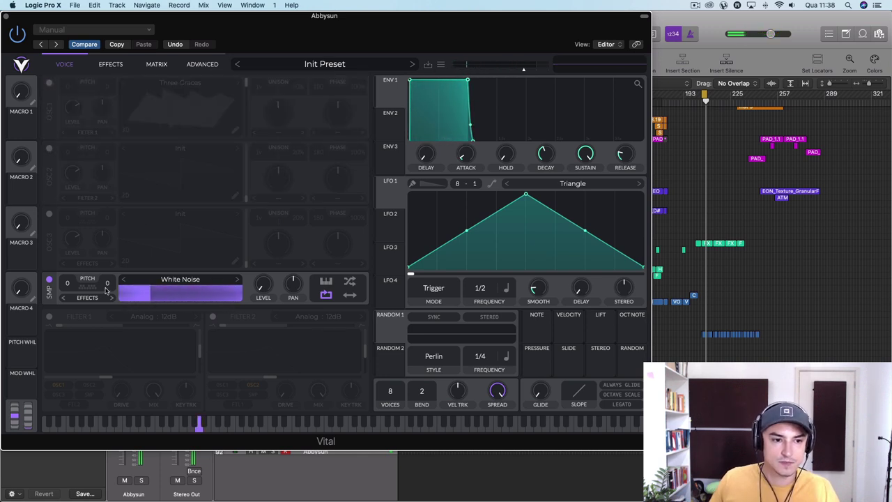
Step: Raise the sampler's level and replace its White Noise sample with BART
drag(268, 287, 269, 212)
click(182, 279)
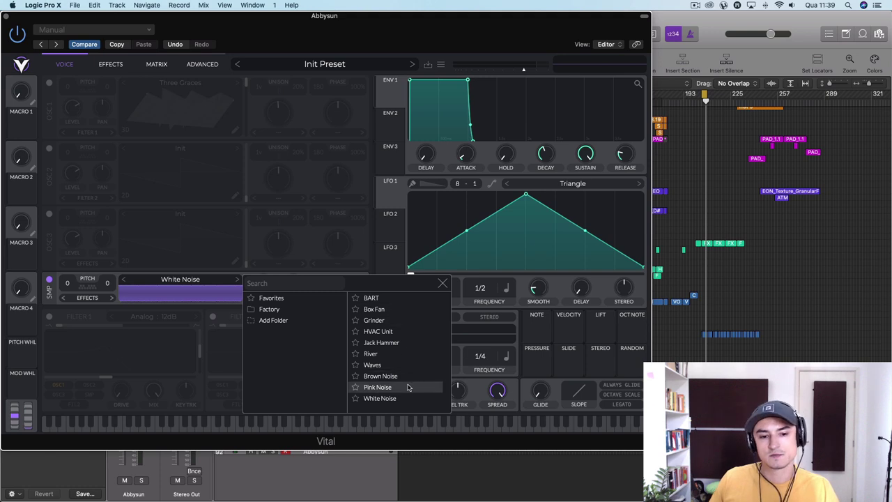
click(393, 300)
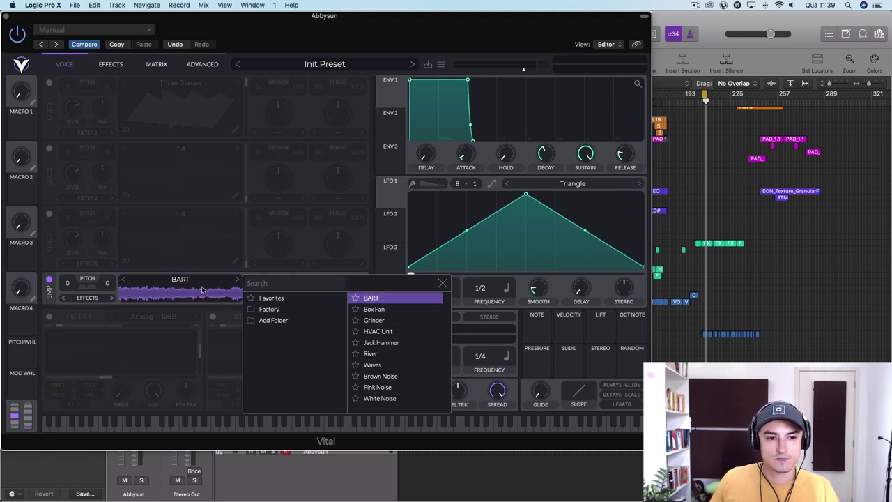
click(202, 308)
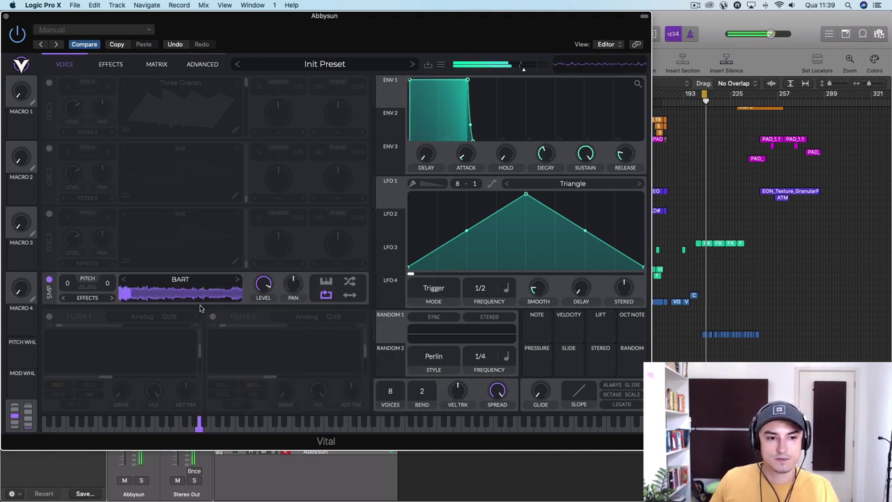
Step: Turn on the sampler's keyboard tracking, look through its output routing options, and switch the sampler off
click(329, 282)
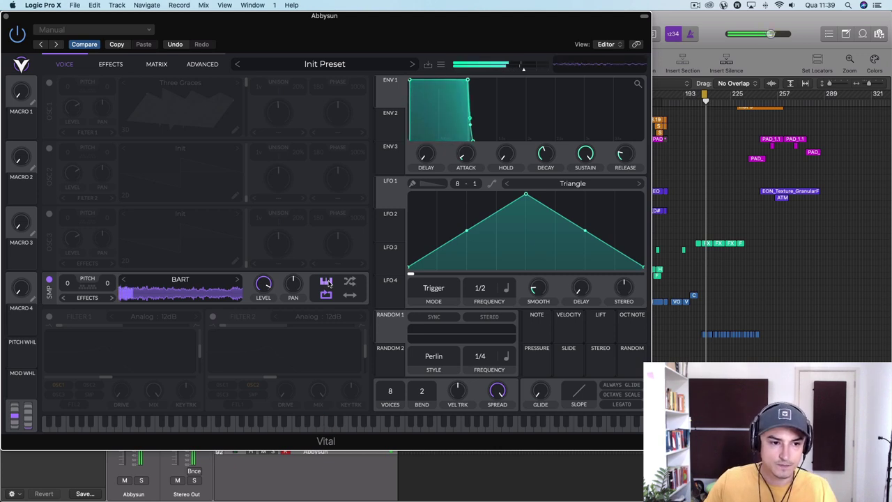
click(84, 298)
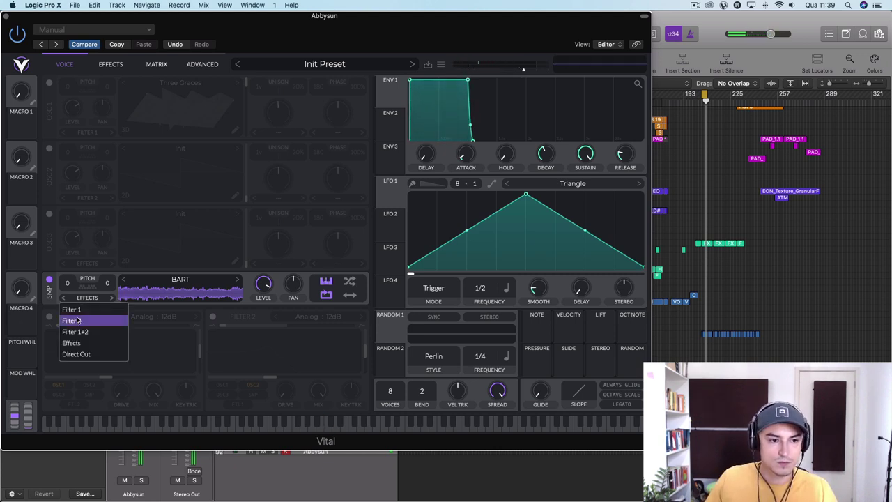
click(48, 278)
click(49, 280)
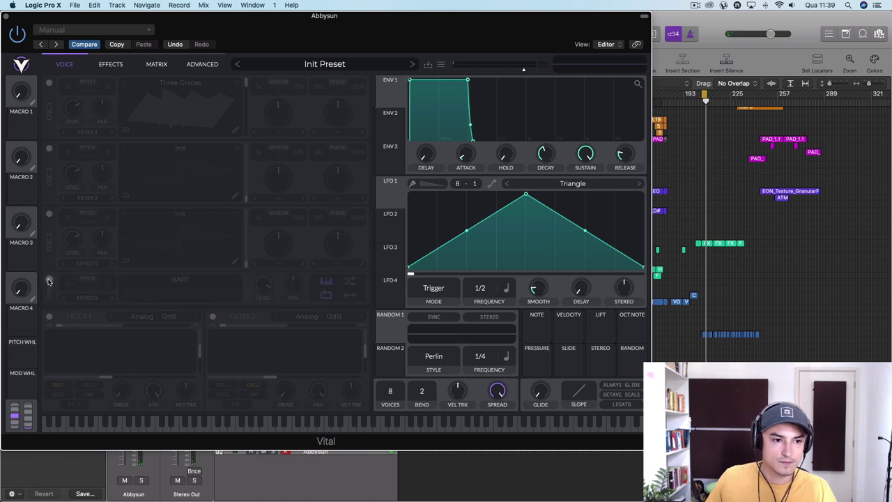
Step: Switch oscillator 1 back on, routed to Filter 2 with its level raised to about 0.72
click(48, 83)
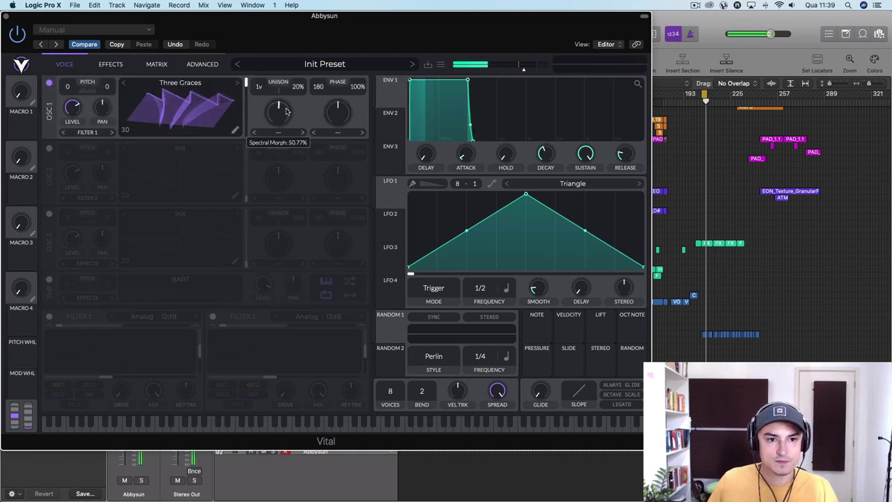
click(111, 133)
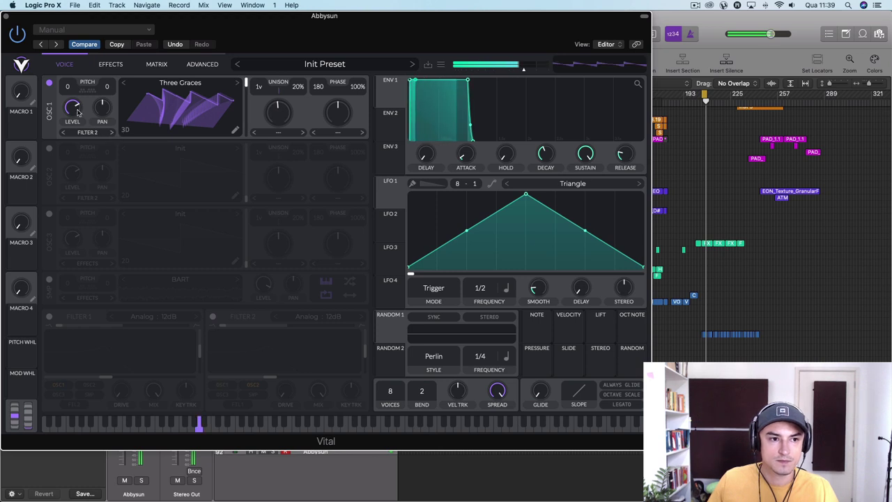
mouse_move(71, 112)
mouse_down()
mouse_move(71, 141)
mouse_move(68, 98)
mouse_up()
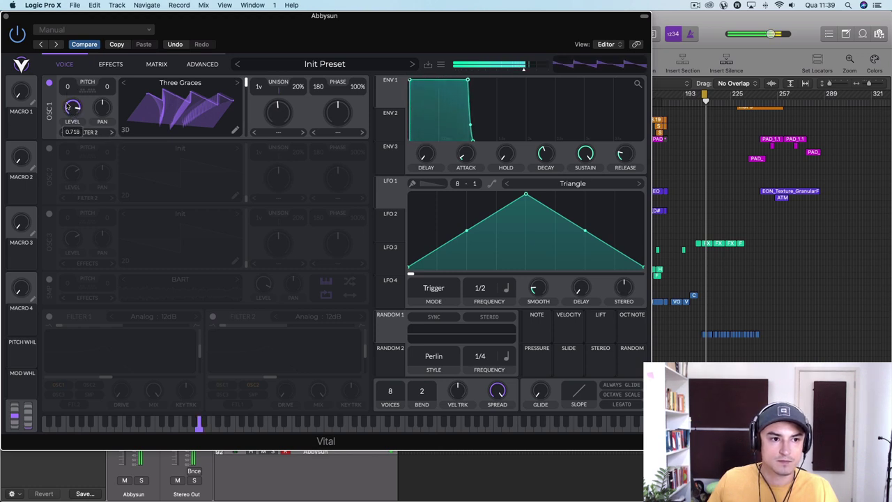
Step: Route oscillator 1's output to Filter 1 and review the other destinations, including Effects and Direct Out
click(87, 132)
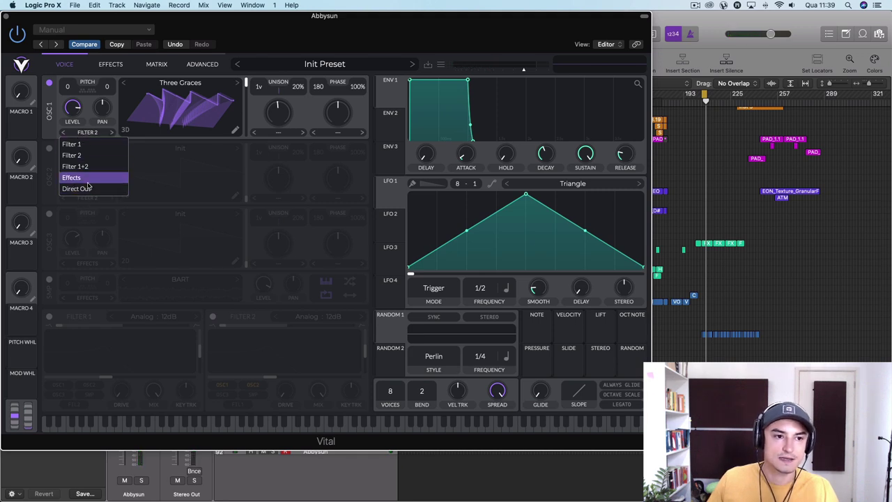
click(137, 143)
click(93, 131)
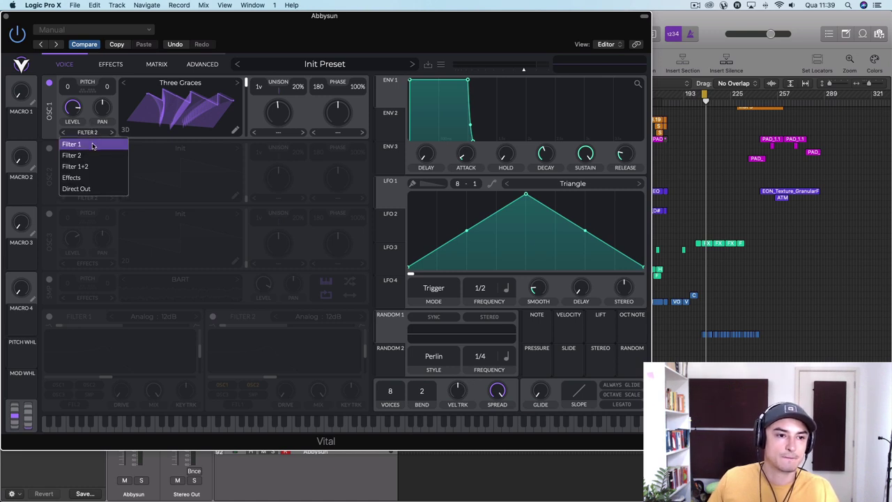
click(93, 144)
click(107, 135)
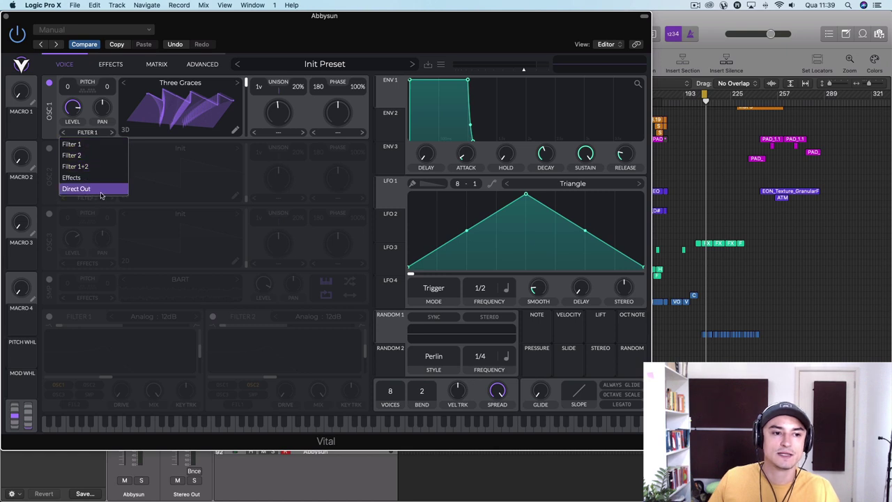
click(130, 133)
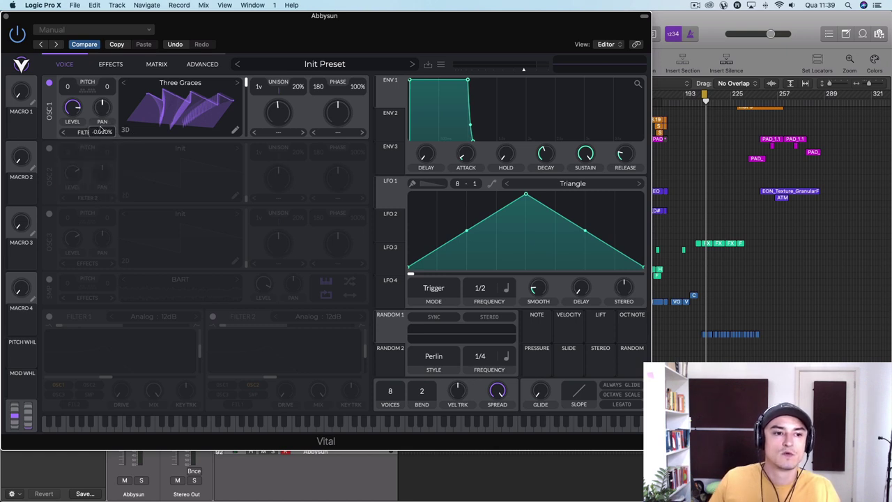
click(87, 132)
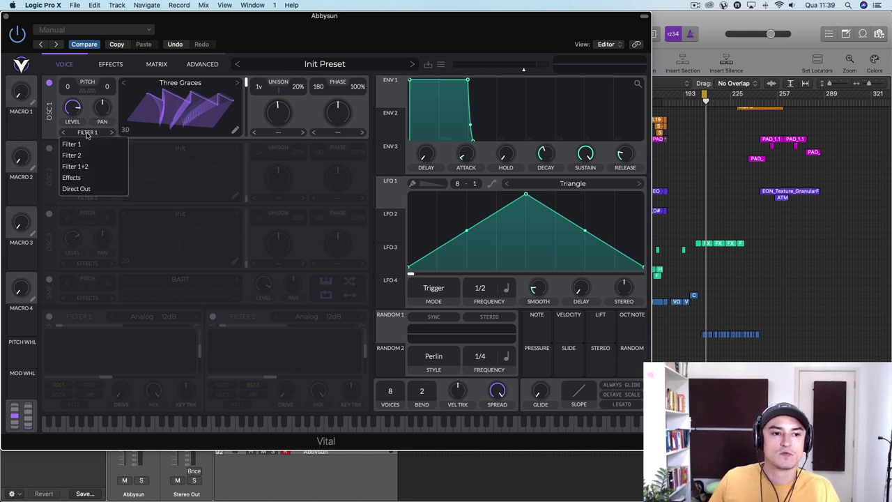
click(115, 108)
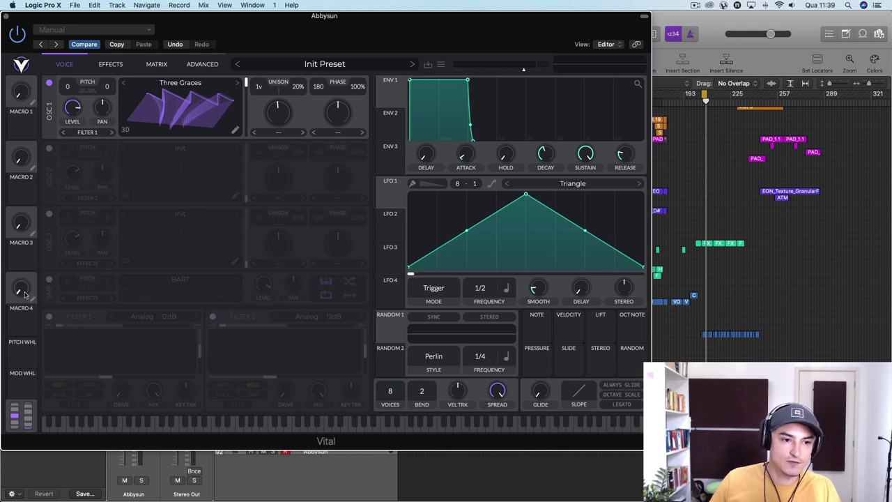
Step: Switch on Filters 1 and 2, keep oscillator 1 routed to Filter 1, and switch Filter 2 back off
click(48, 316)
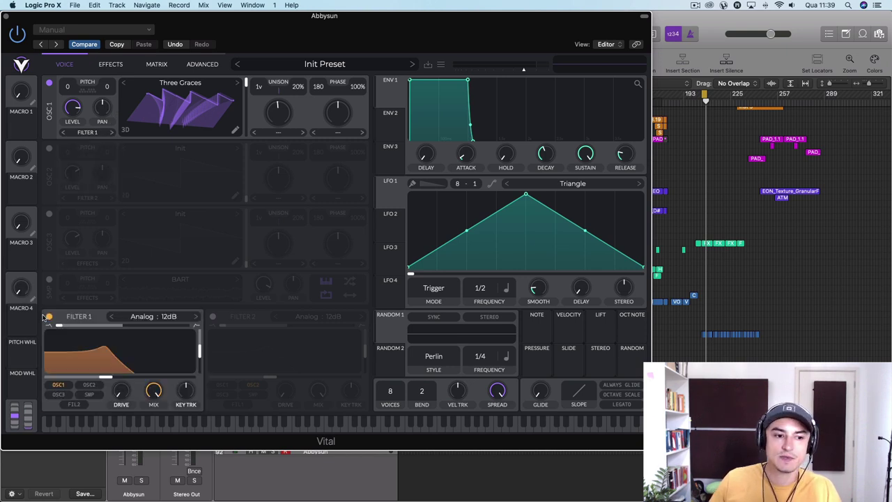
click(212, 317)
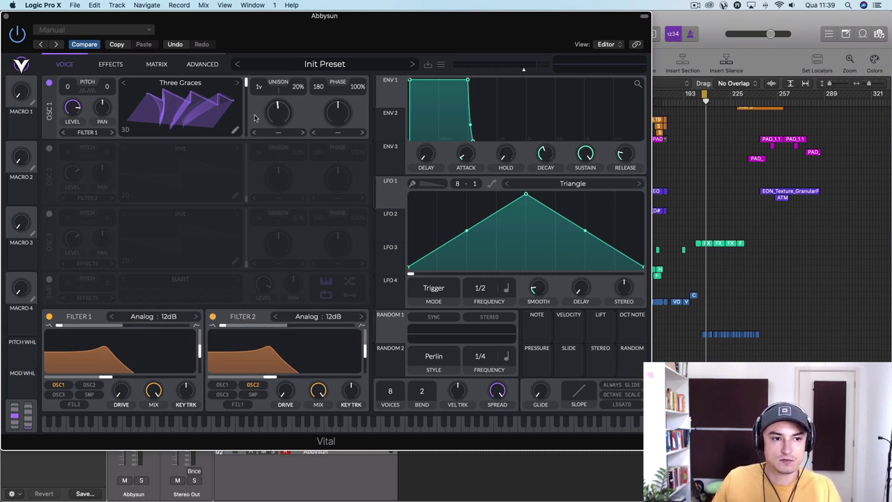
click(106, 133)
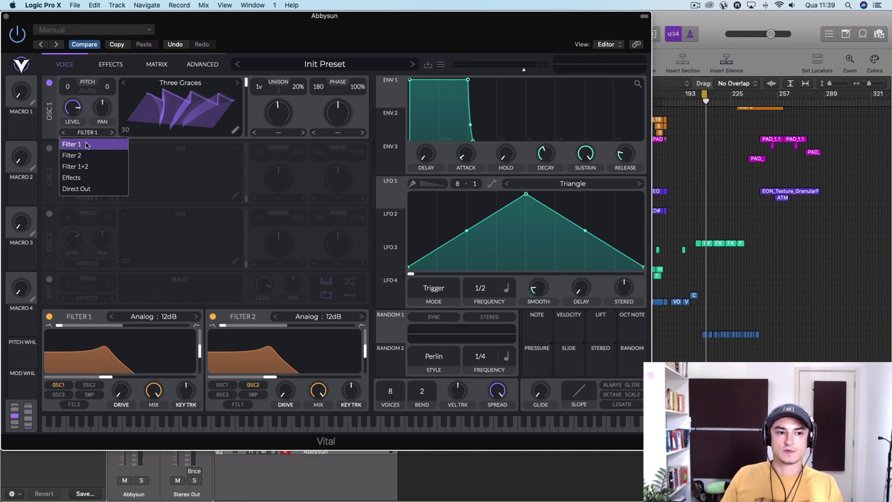
click(86, 145)
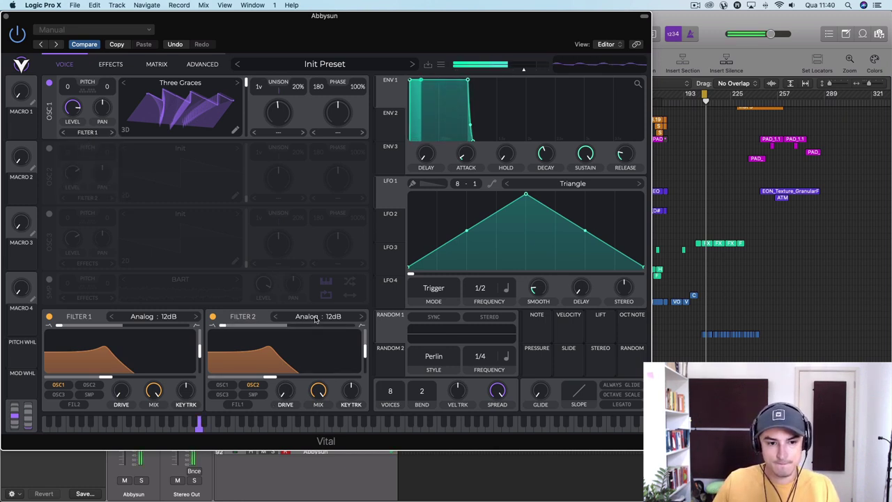
click(212, 316)
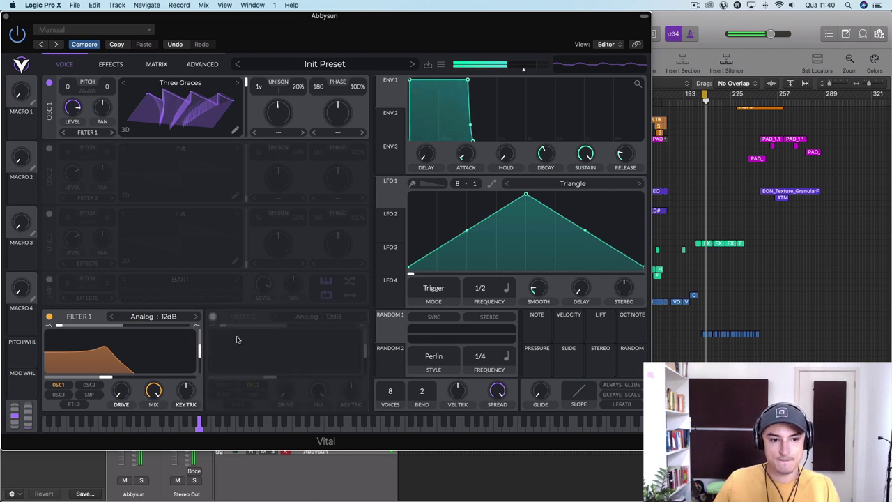
Step: Set Filter 1 to the Diode Low Shelf type, raising its cutoff and moving its blend almost fully towards high-pass
drag(103, 369, 125, 369)
click(154, 318)
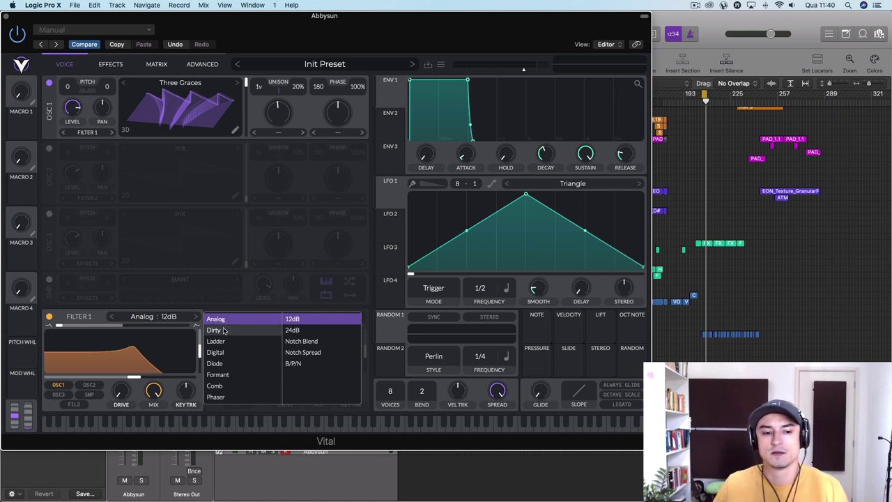
click(215, 363)
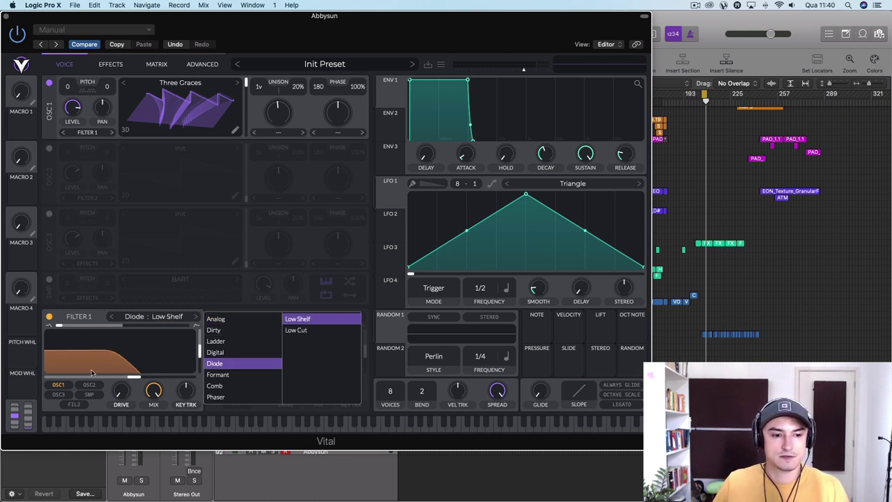
drag(133, 377, 160, 377)
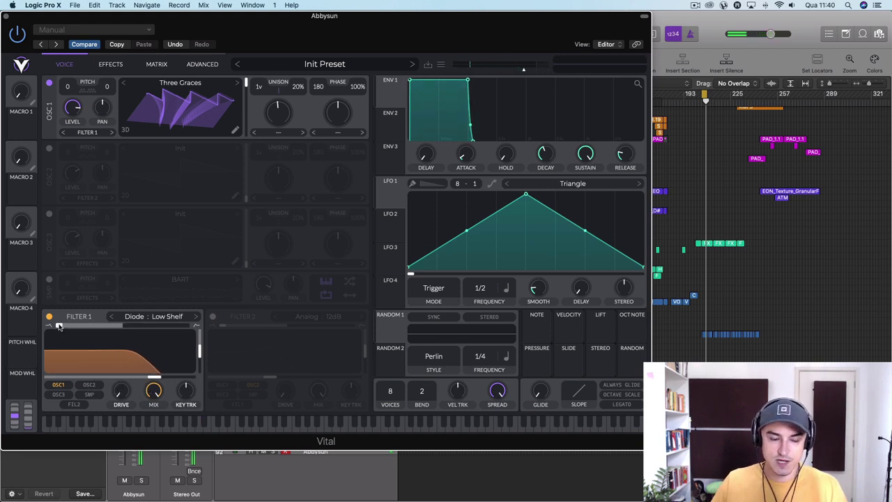
drag(59, 326, 214, 324)
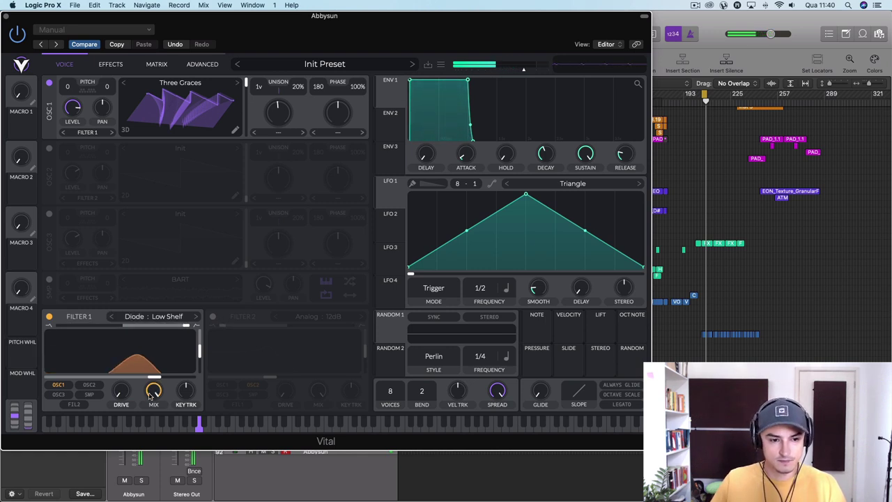
drag(158, 377, 183, 370)
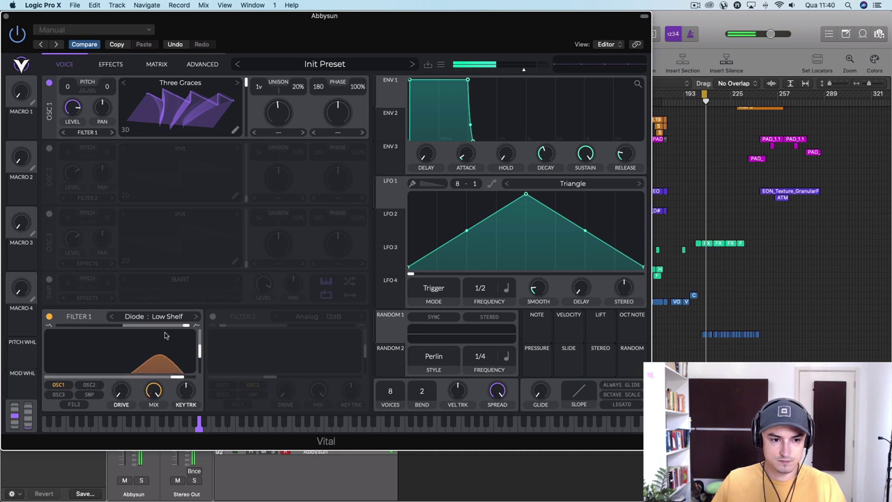
Step: Change Filter 1 to Formant AIUO, reshape its formants with the three display sliders, and reset Spread to its default after trying it
click(196, 318)
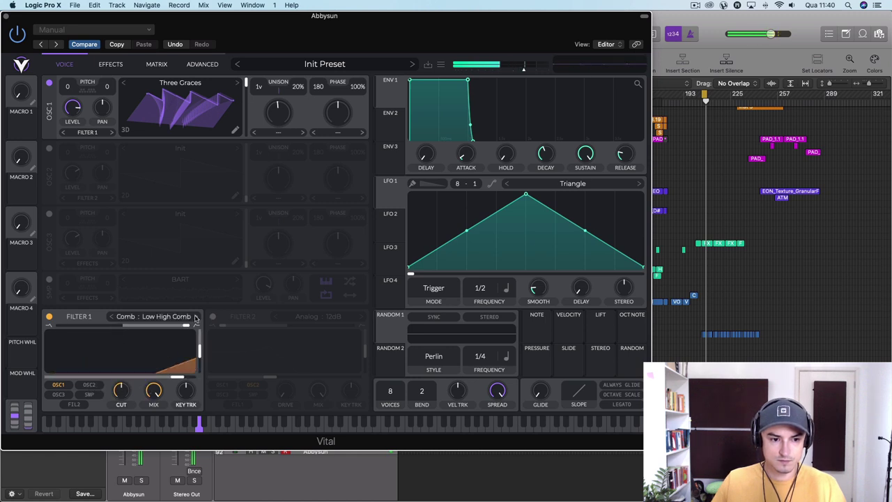
click(111, 317)
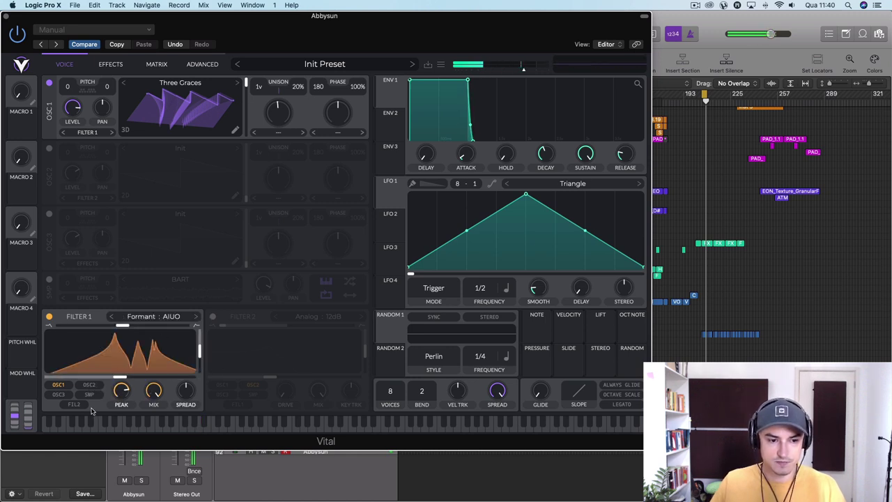
drag(120, 377, 85, 383)
drag(199, 352, 195, 319)
drag(121, 327, 166, 337)
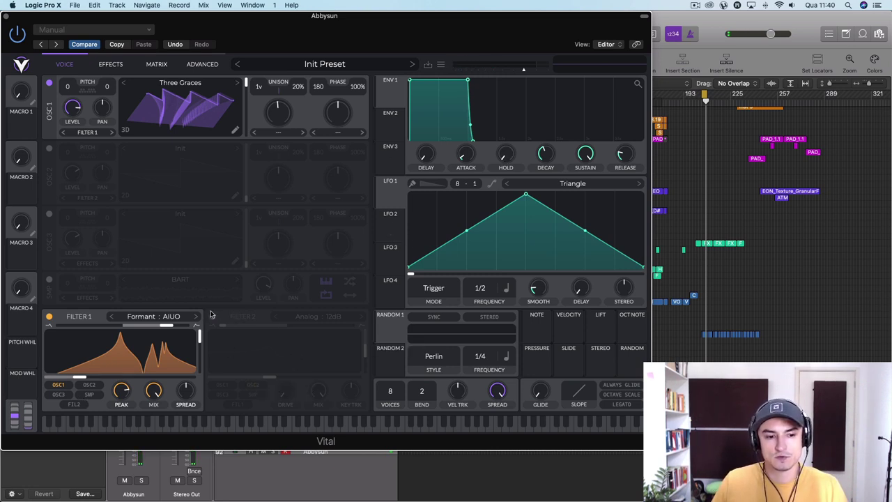
drag(182, 401, 196, 426)
double_click(187, 392)
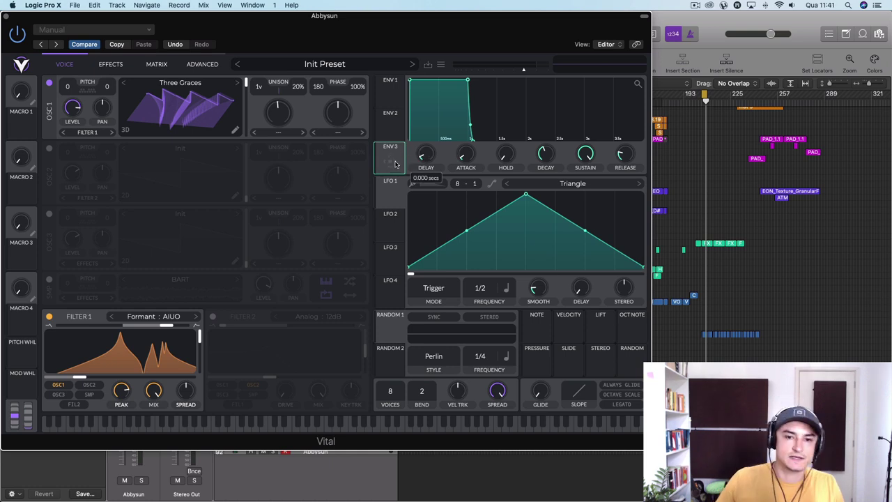
Step: Assign envelope 3 as a modulator of Macro 2, and select envelope 1 and LFO 1 for display
drag(391, 161, 26, 157)
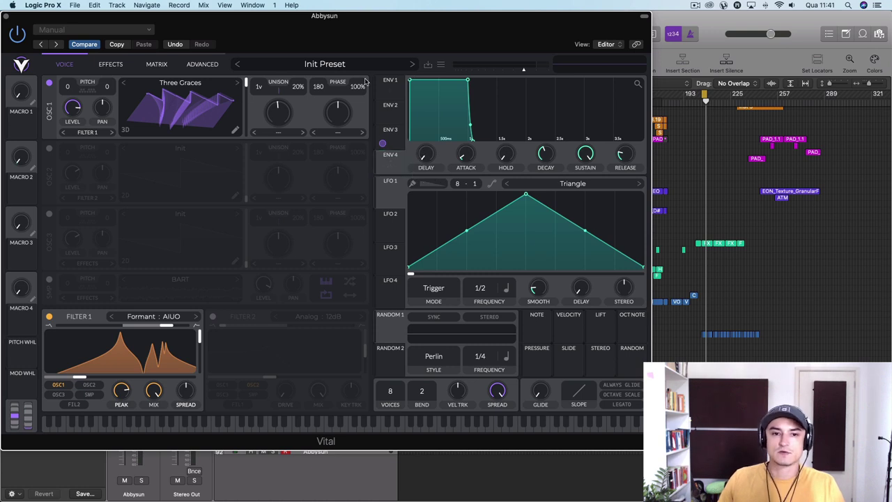
click(392, 92)
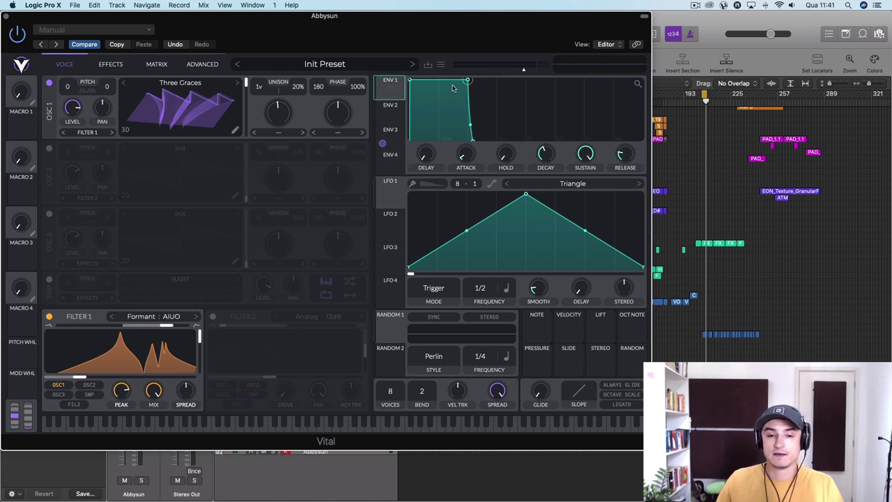
click(381, 193)
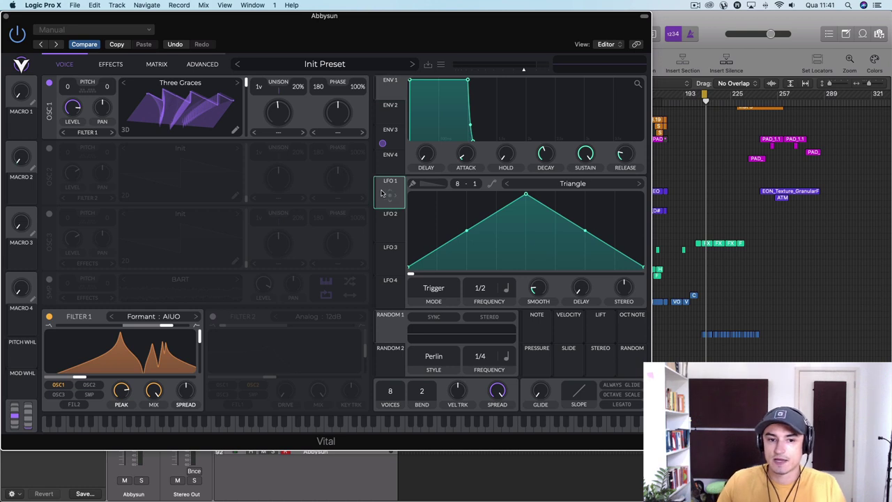
Step: Shape LFO 1 as a falling ramp modulating oscillator 1's level, with 1/16 frequency, minimum smoothing and raised stereo
drag(527, 199, 253, 184)
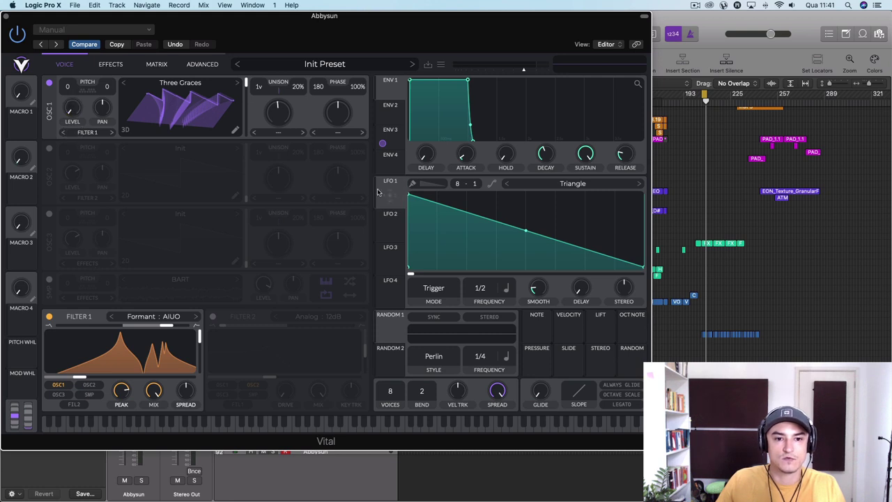
drag(384, 175, 80, 117)
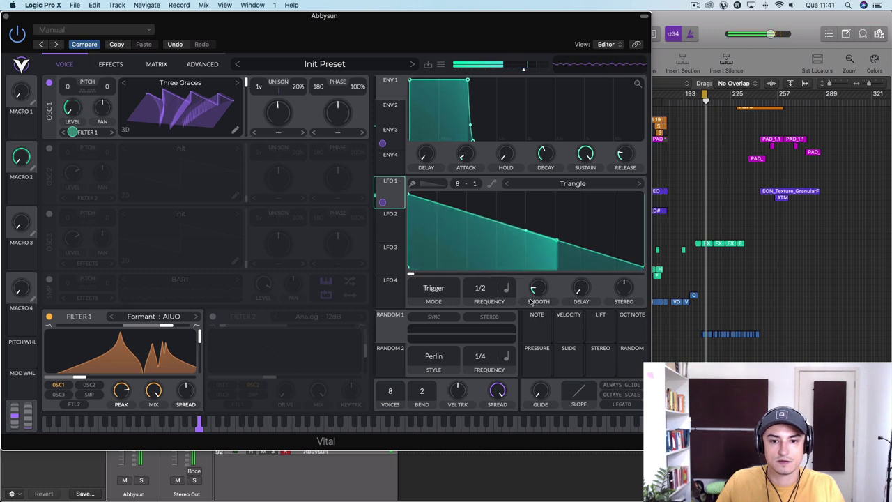
drag(480, 288, 484, 321)
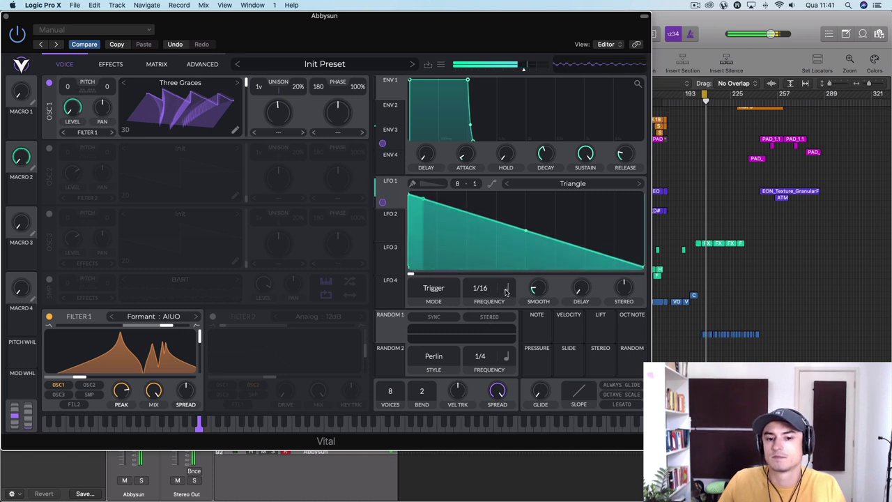
mouse_move(535, 289)
mouse_down()
mouse_move(538, 193)
mouse_move(535, 302)
mouse_up()
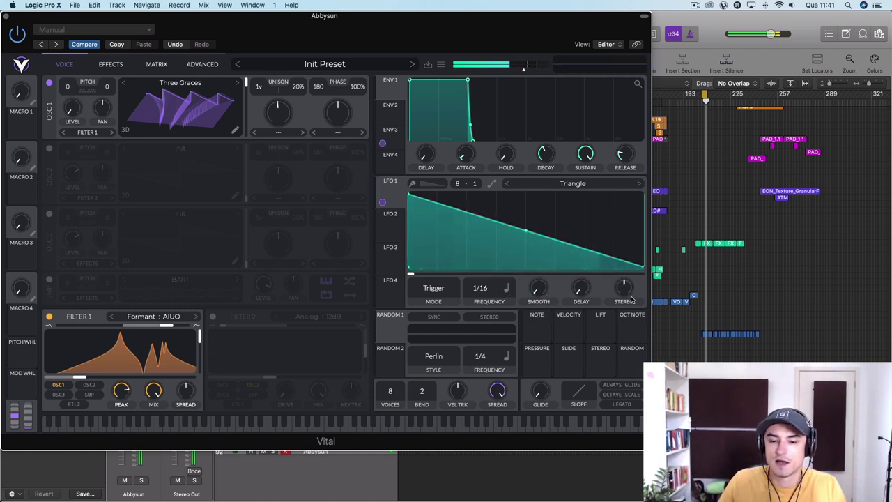
mouse_move(620, 268)
mouse_down()
mouse_move(627, 259)
mouse_move(622, 277)
mouse_move(615, 247)
mouse_move(616, 271)
mouse_up()
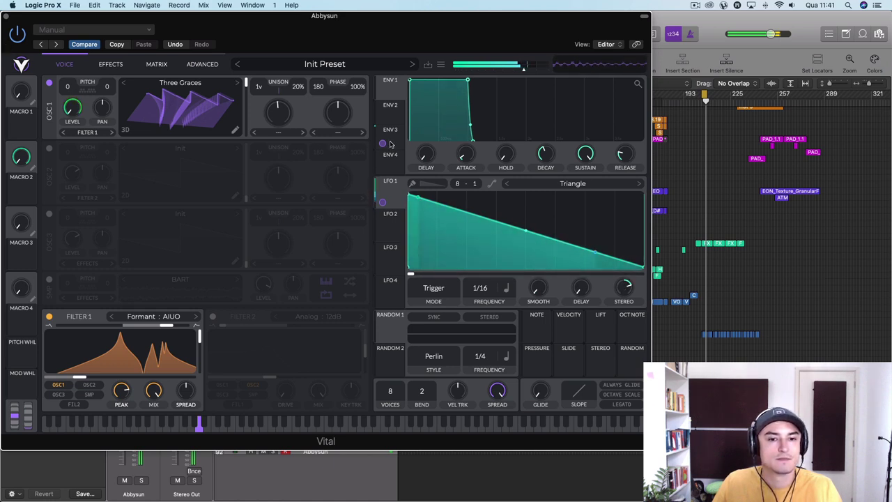
Step: Try oscillator 1's transpose snap with Global Snap on, enabling all twelve notes and clearing them again
click(87, 91)
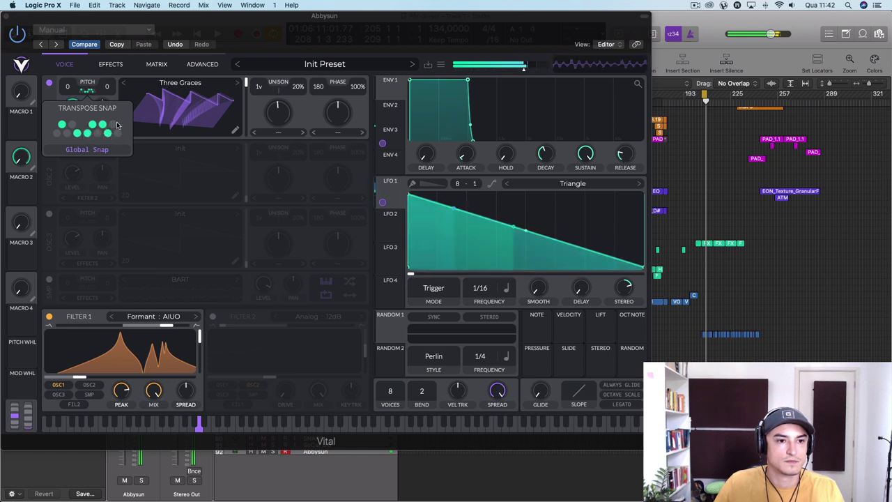
click(112, 124)
click(117, 133)
click(97, 132)
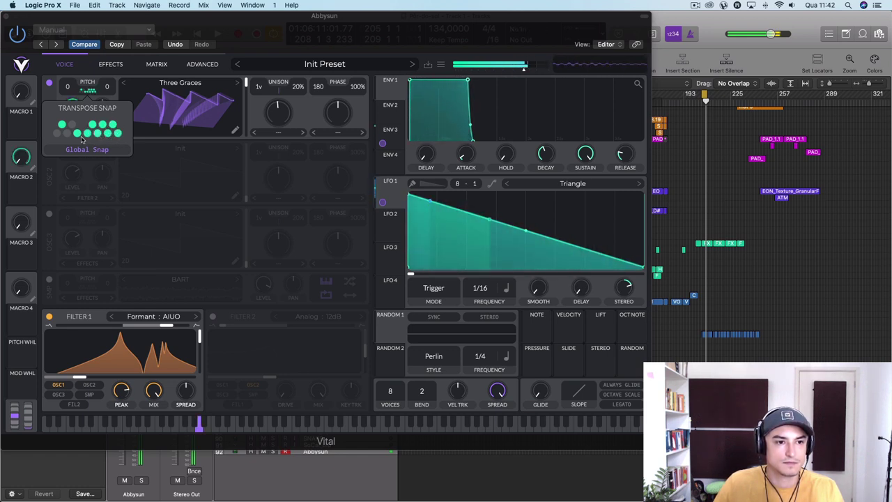
click(58, 134)
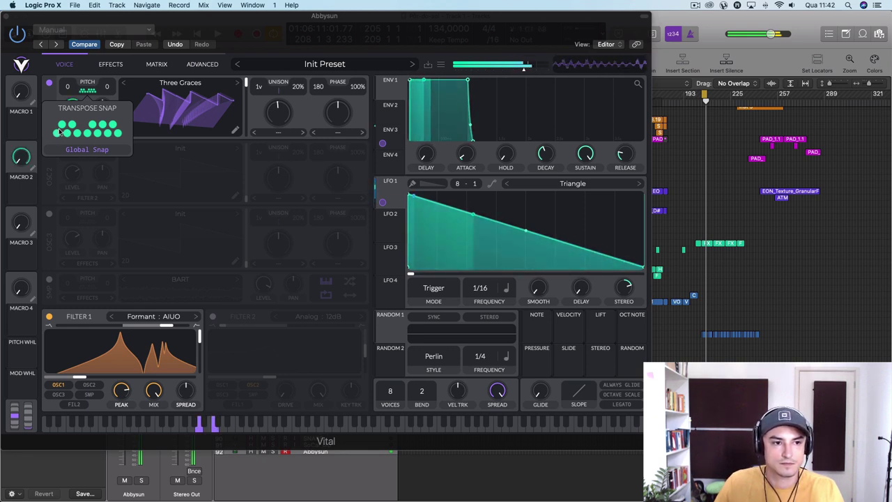
drag(60, 128, 101, 135)
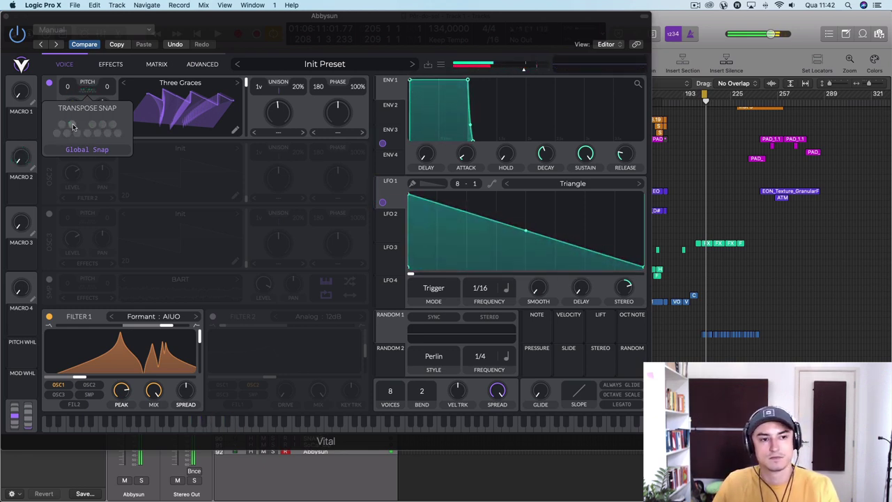
Step: Turn off Global Snap and try several different note combinations in oscillator 1's transpose snap
click(86, 150)
drag(61, 125, 109, 132)
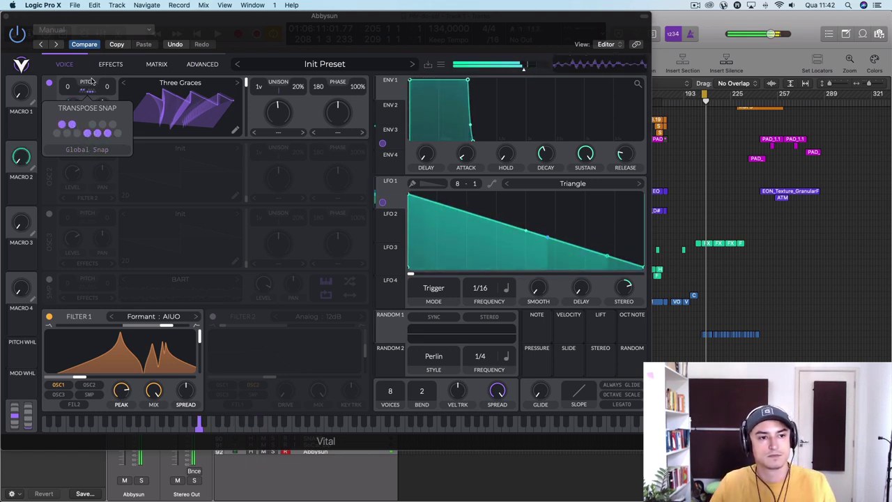
click(112, 124)
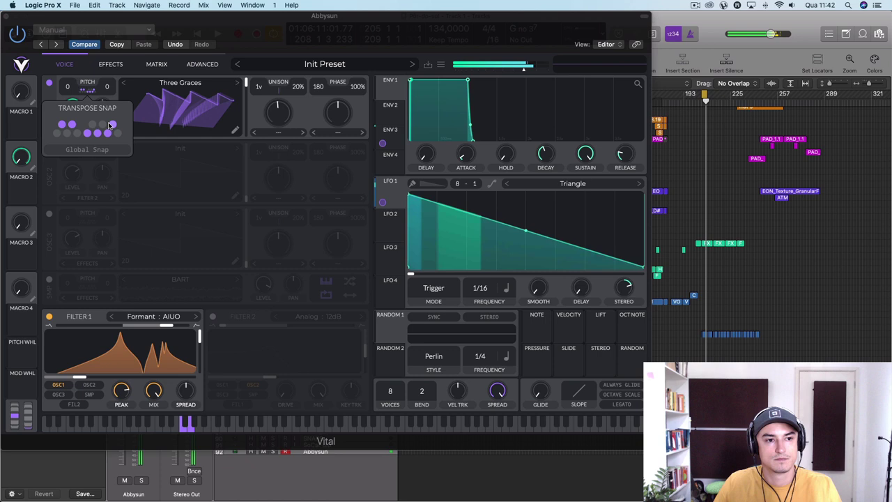
click(67, 134)
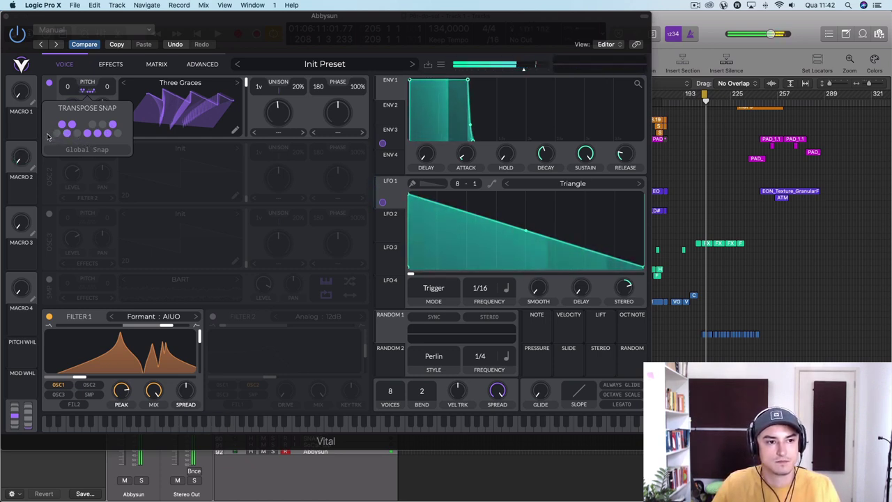
drag(57, 133, 119, 133)
mouse_move(61, 125)
mouse_down()
mouse_move(118, 133)
mouse_move(92, 127)
mouse_move(103, 124)
mouse_up()
click(67, 133)
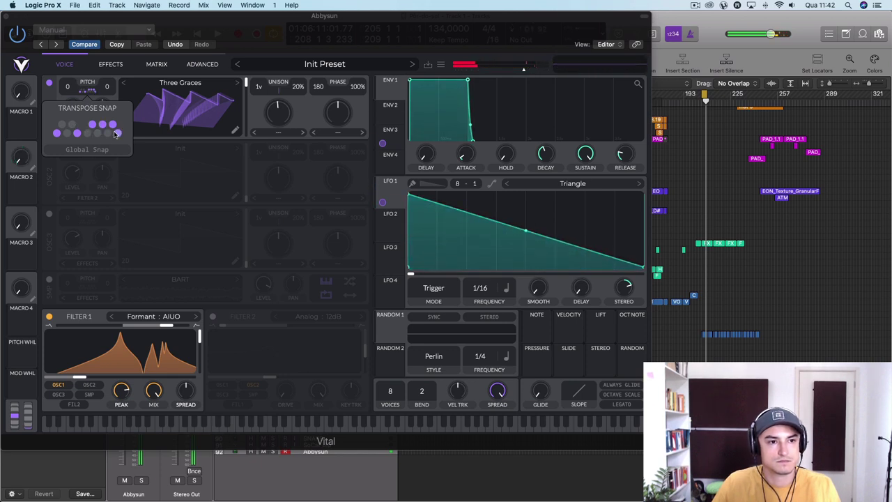
click(118, 133)
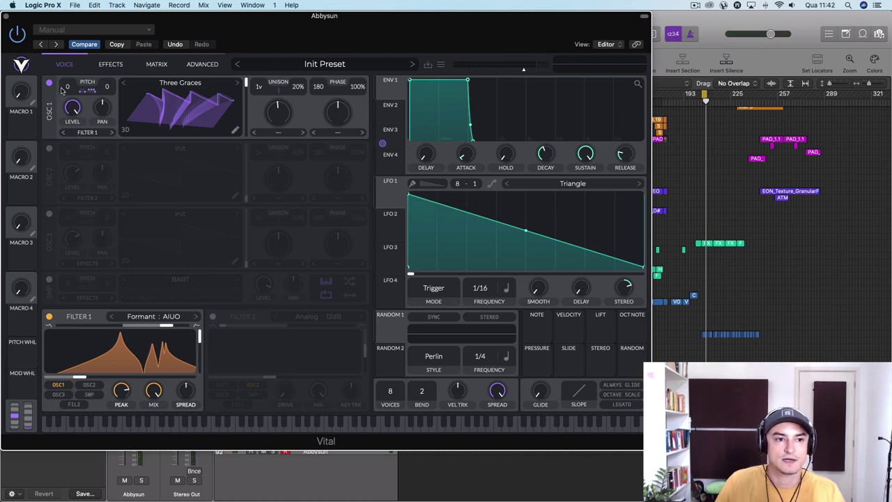
Step: Lower oscillator 1's level slightly and clear all notes from its transpose snap after trying single notes
drag(74, 108, 74, 119)
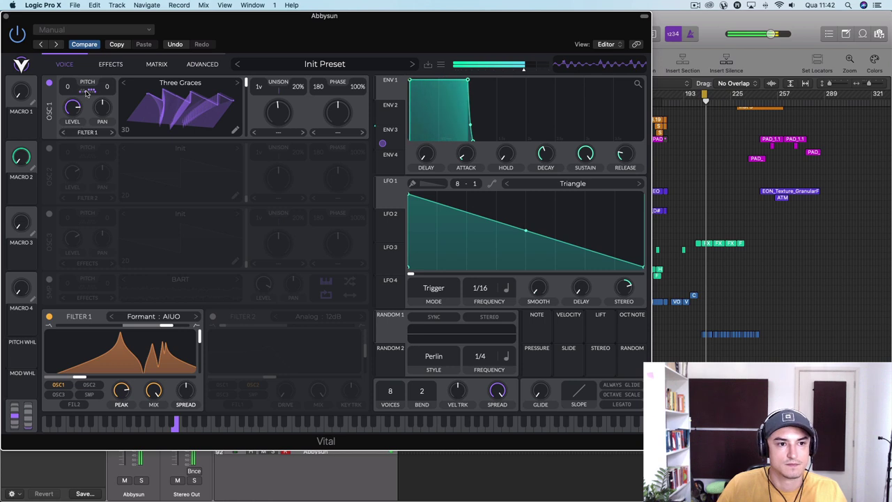
mouse_move(87, 93)
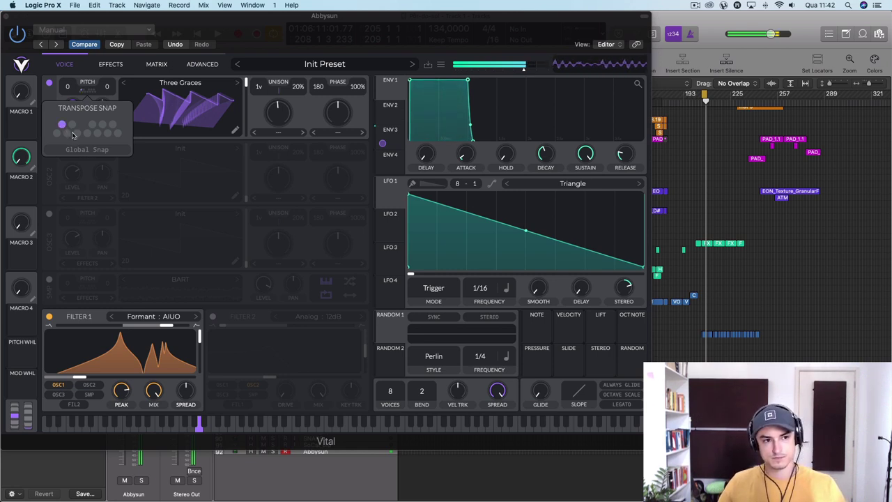
click(77, 133)
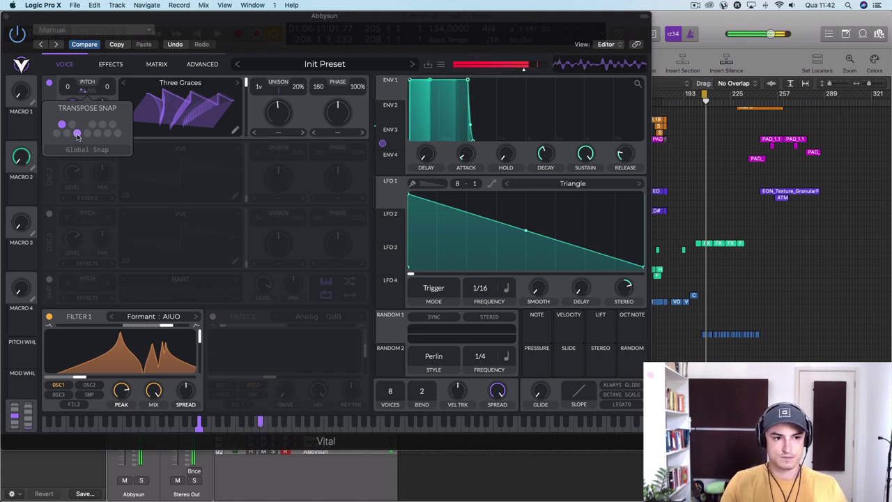
click(77, 133)
click(62, 124)
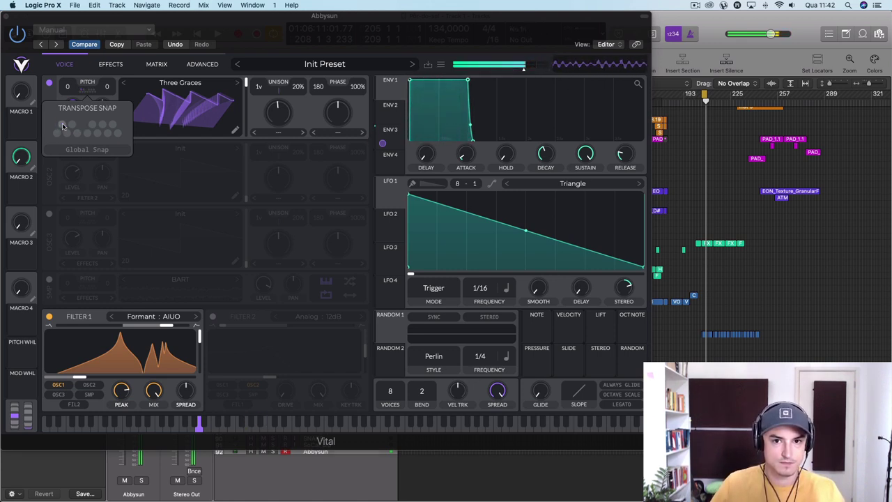
click(89, 95)
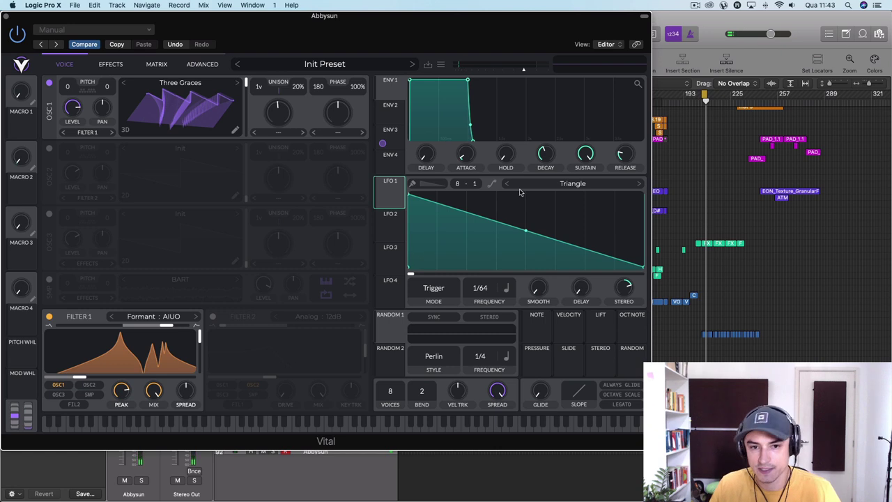
Step: Browse the LFO 1 shape presets and load Nervous Groove
click(557, 185)
scroll(607, 156, down, 4)
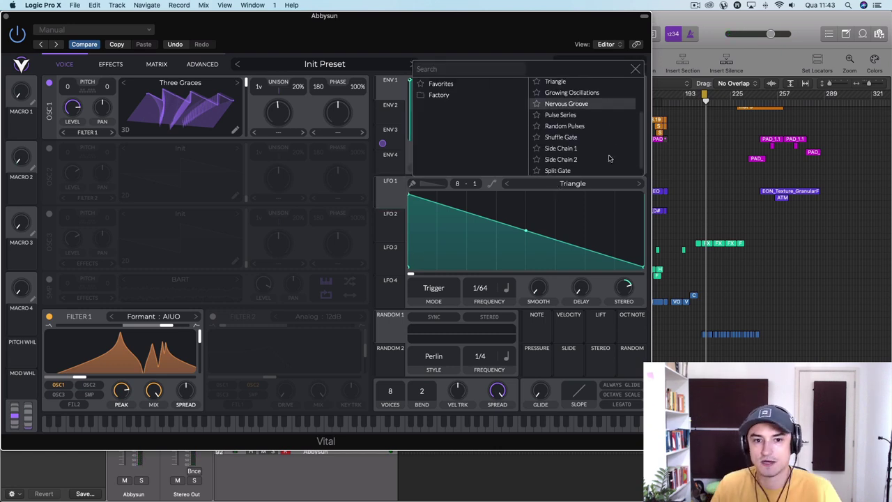
scroll(606, 156, up, 4)
click(587, 165)
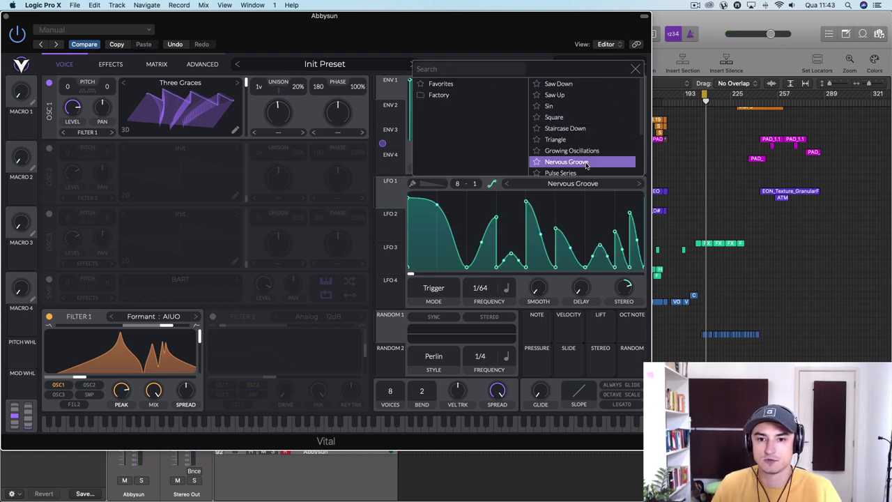
Step: Assign LFO 1 to the horizontal formant control of Filter 1 and set the LFO's frequency to 4/1
click(392, 187)
drag(389, 196, 120, 317)
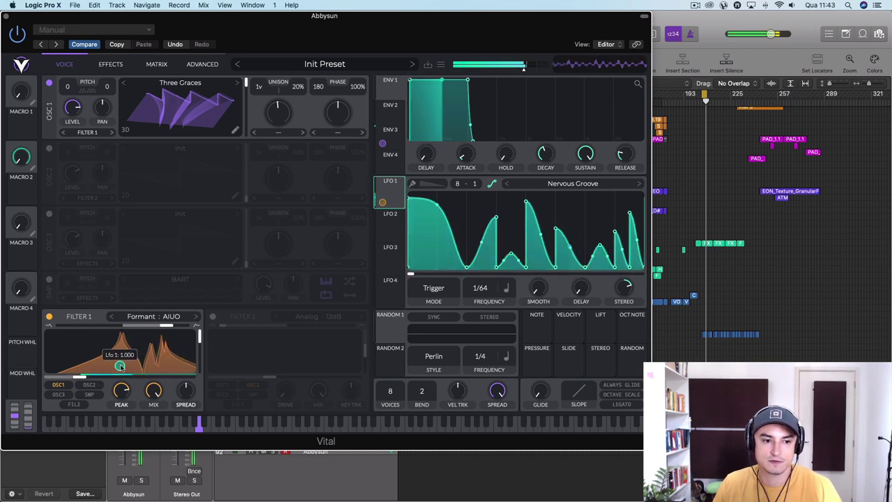
drag(489, 287, 499, 428)
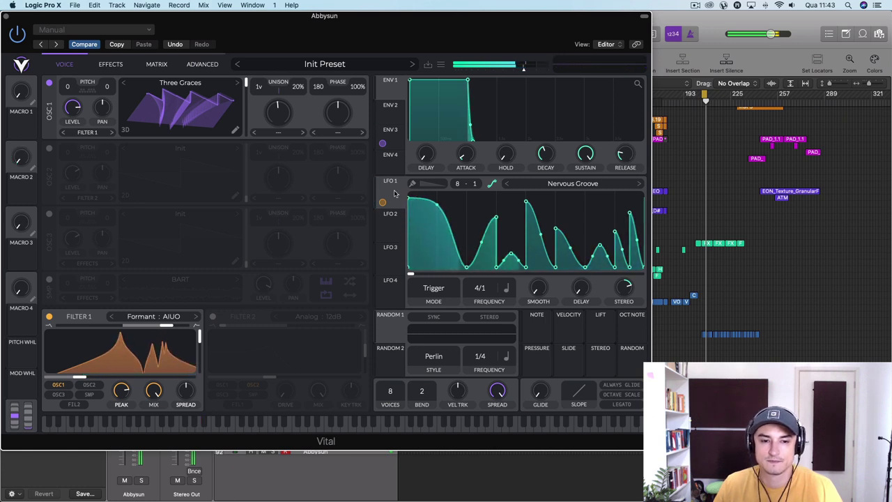
Step: Modulate oscillator 1's Form Scale morph with LFO 1, and give the LFO more stereo, an X grid of 12 and the Pulse Series shape
drag(391, 190, 283, 110)
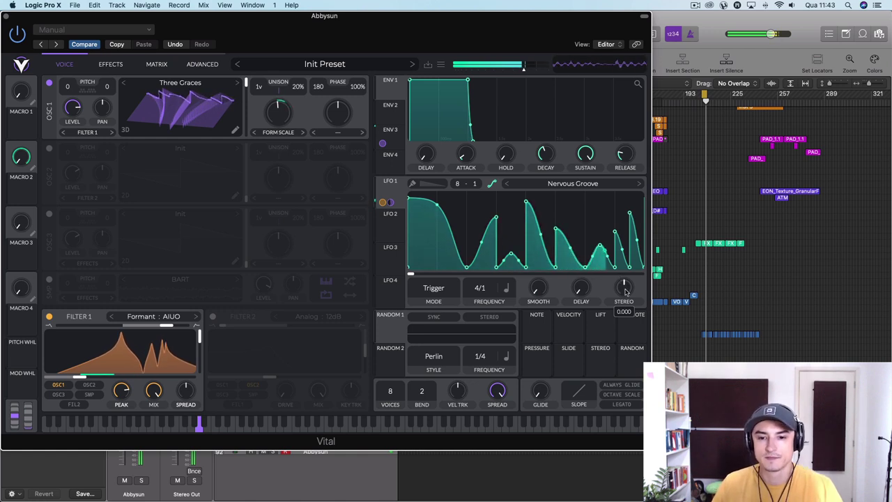
drag(625, 292, 635, 232)
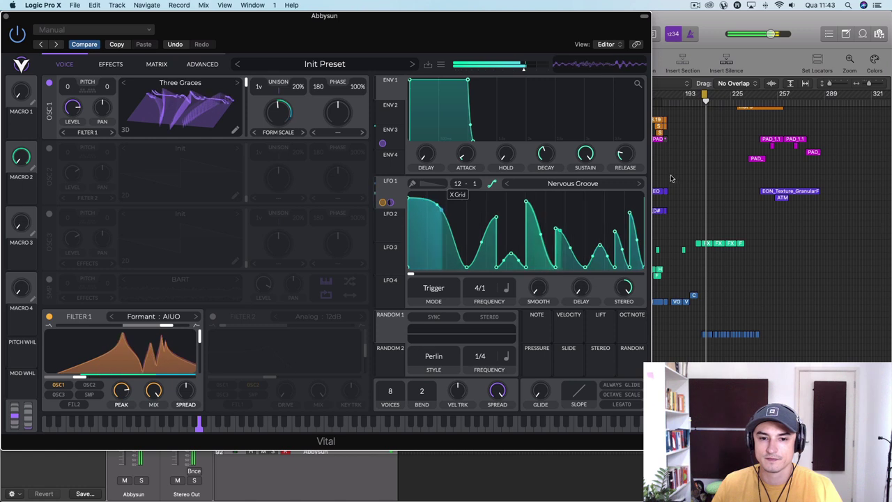
click(639, 184)
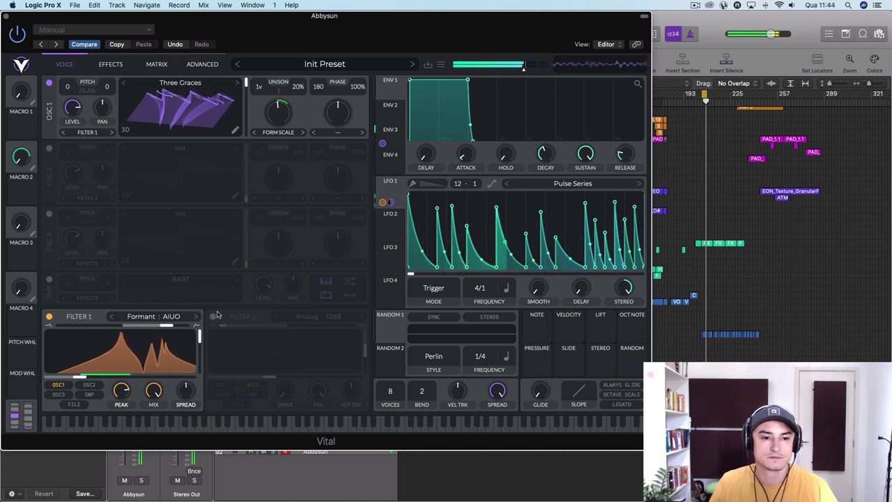
Step: Switch on Filter 2 with Filter 1 as an input, and modulate its cutoff with LFO 1 from a mid-range position
click(248, 317)
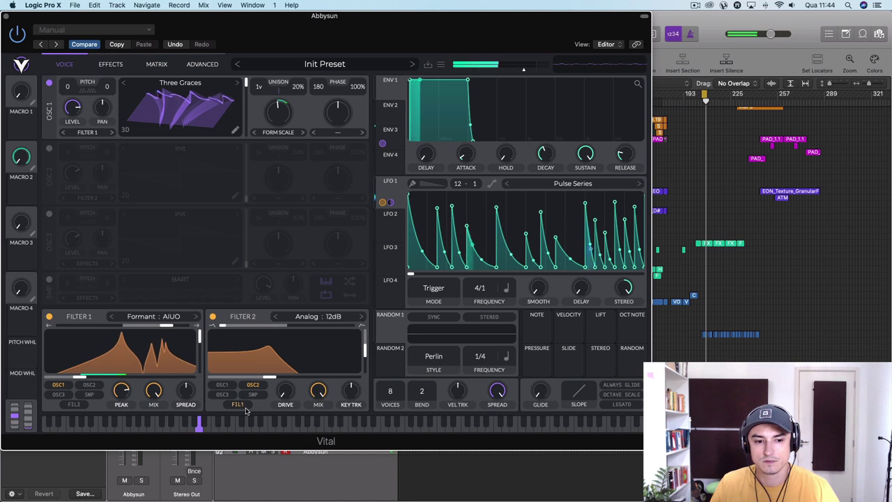
drag(279, 376, 334, 376)
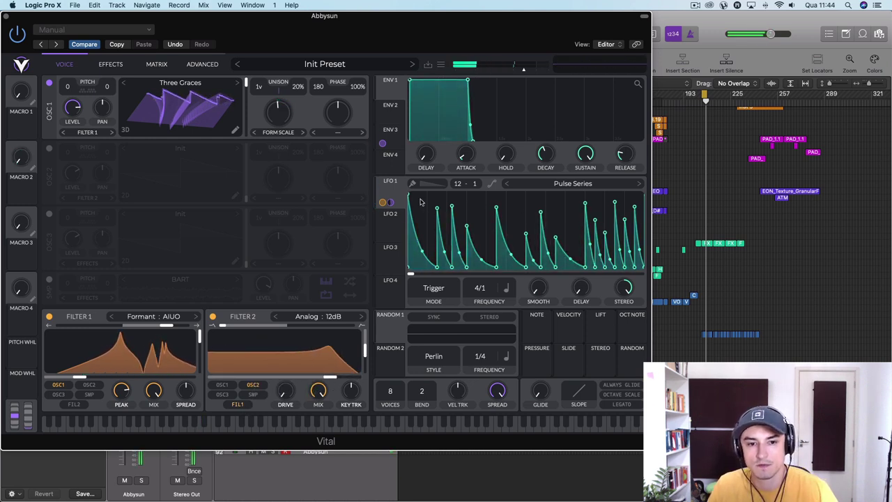
drag(385, 201, 217, 378)
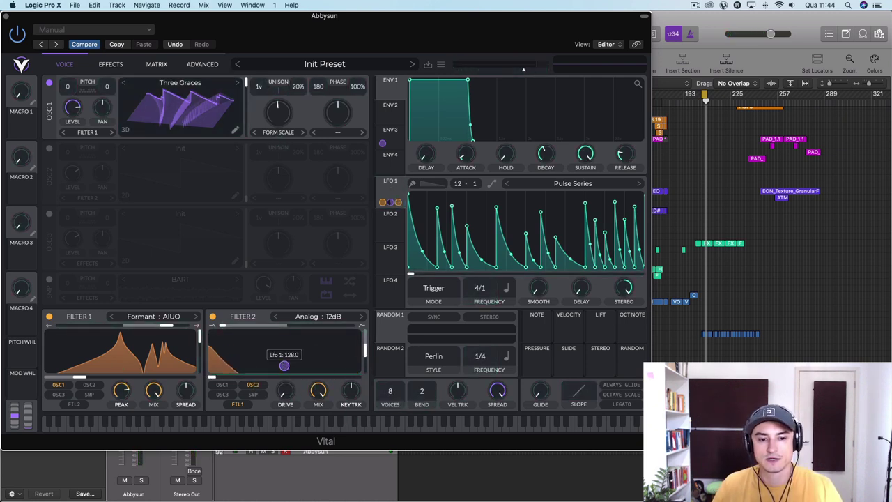
mouse_move(285, 366)
mouse_down()
mouse_move(284, 390)
mouse_move(284, 382)
mouse_up()
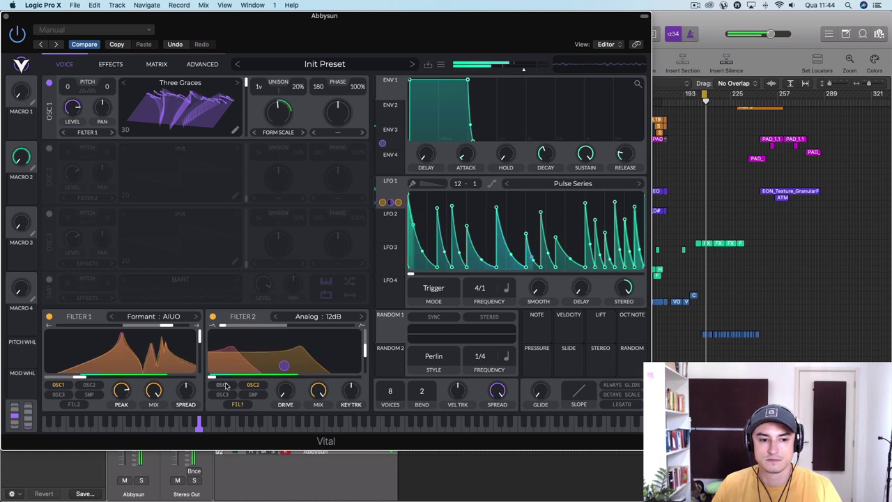
drag(221, 377, 257, 378)
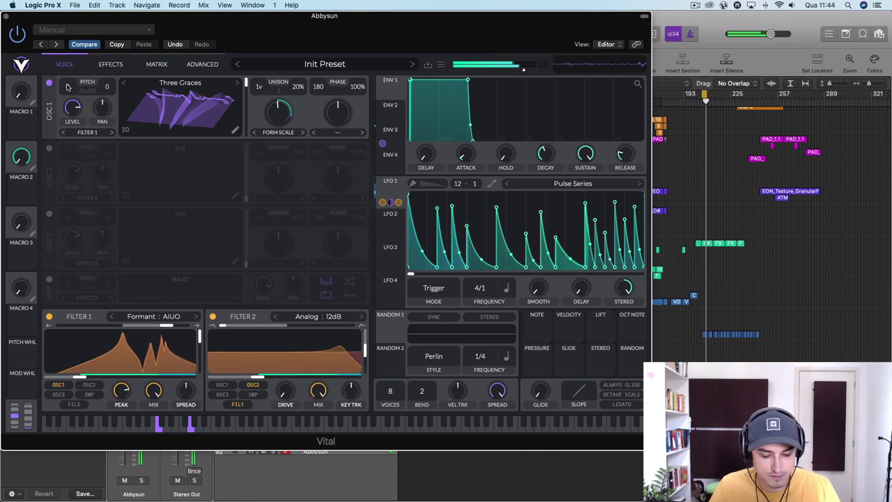
Step: Switch on oscillator 2 and route its output to Filter 1+2, keeping Filter 2 active
click(50, 148)
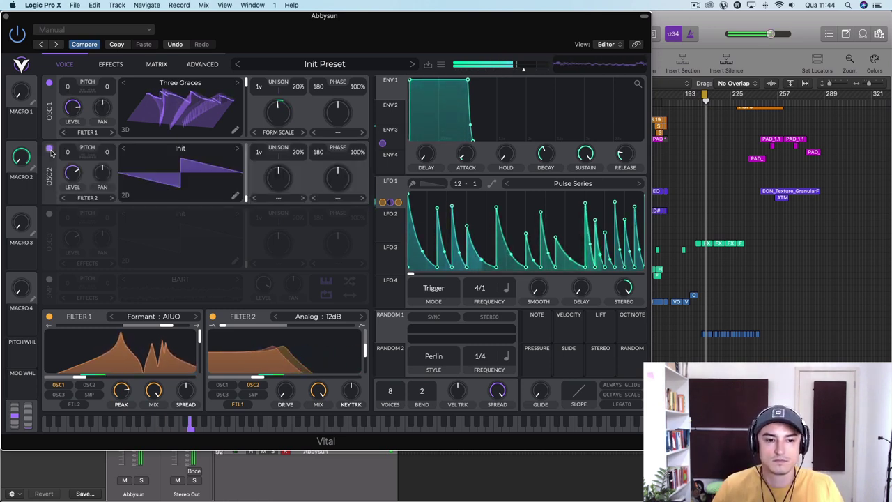
click(111, 198)
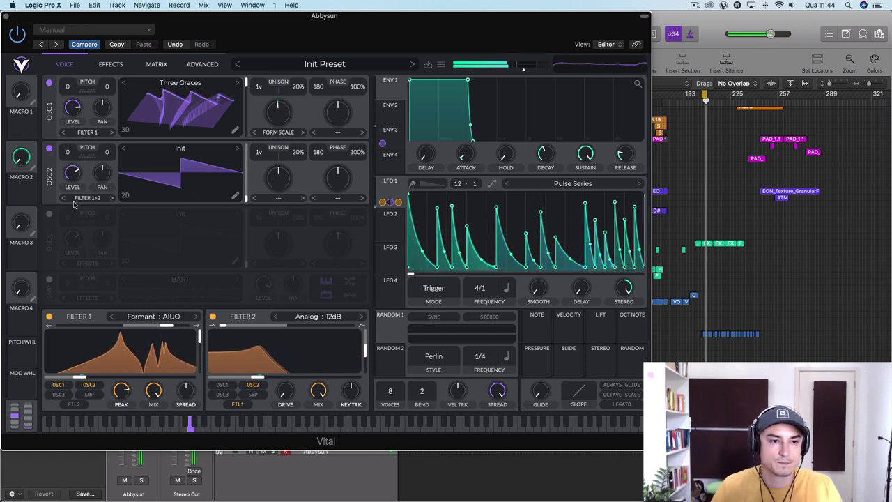
click(91, 198)
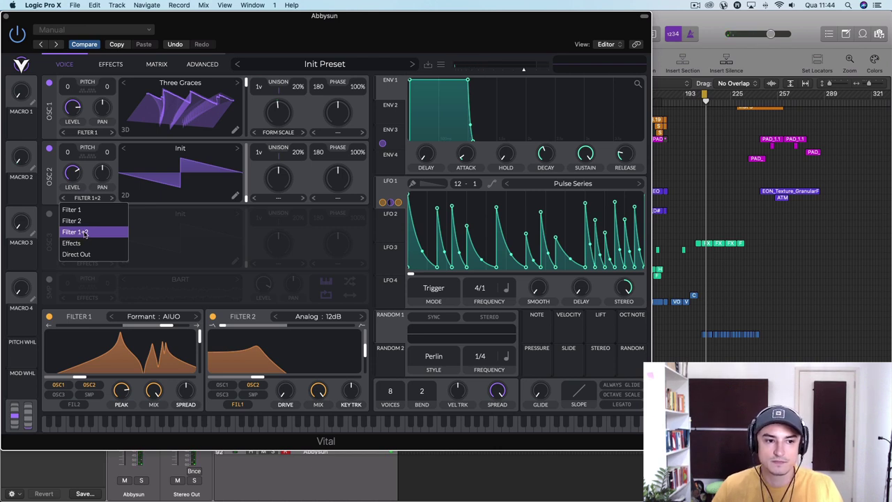
click(238, 315)
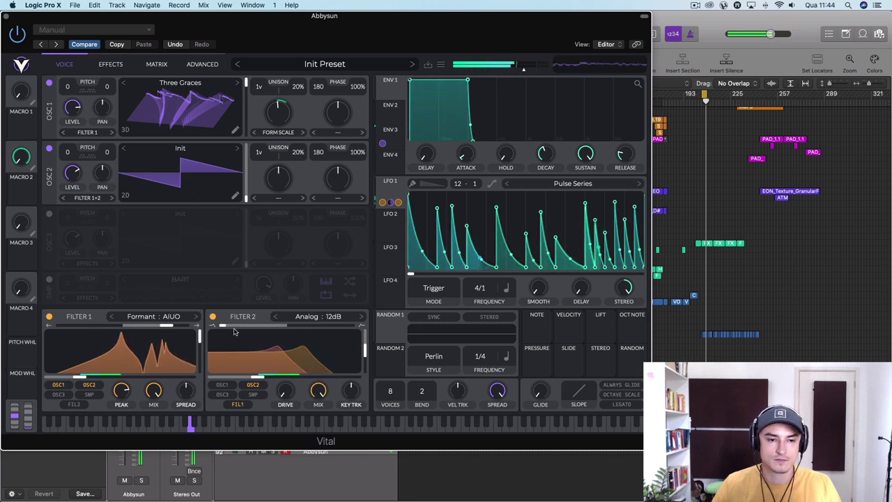
Step: Switch on oscillator 3, route it to Filter 1+2 and load the ESW - Chaos 01 wavetable from Echo Sound Works - Modular
click(49, 213)
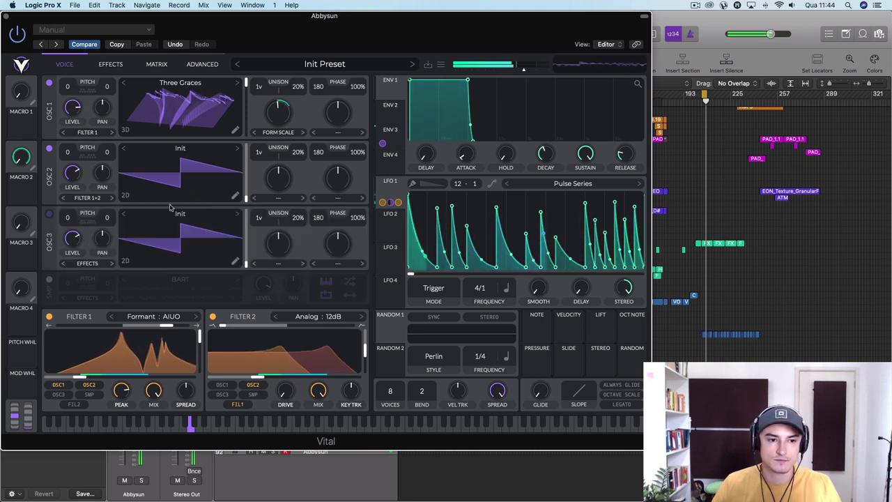
click(110, 264)
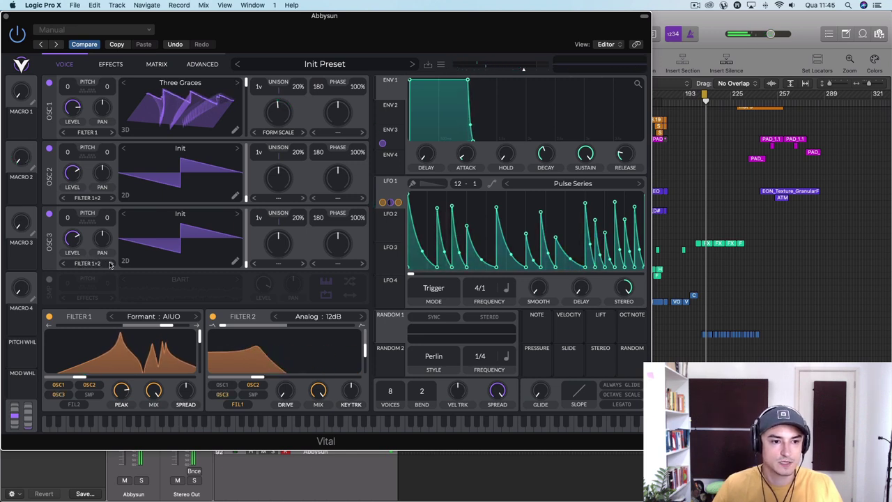
click(179, 214)
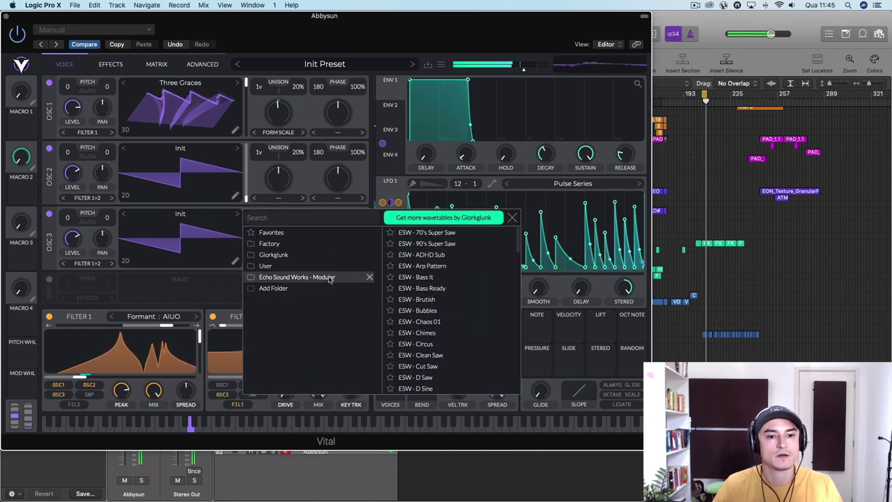
click(422, 322)
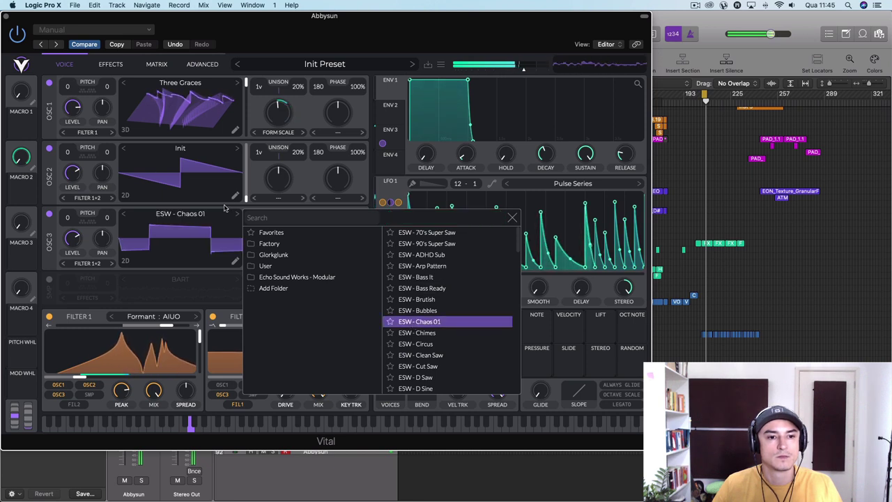
click(224, 207)
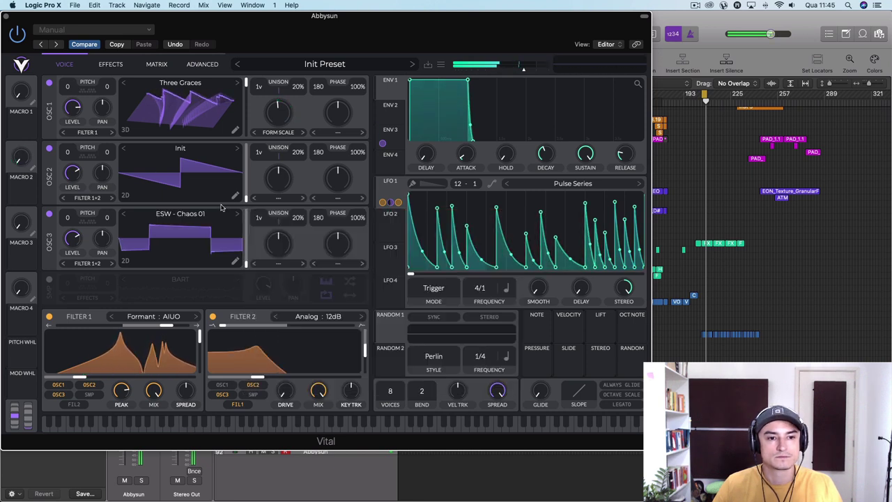
Step: Modulate oscillator 3's wavetable position and transpose with Random 1, synced and stereo at 1/8, with the transpose set to 29
click(384, 252)
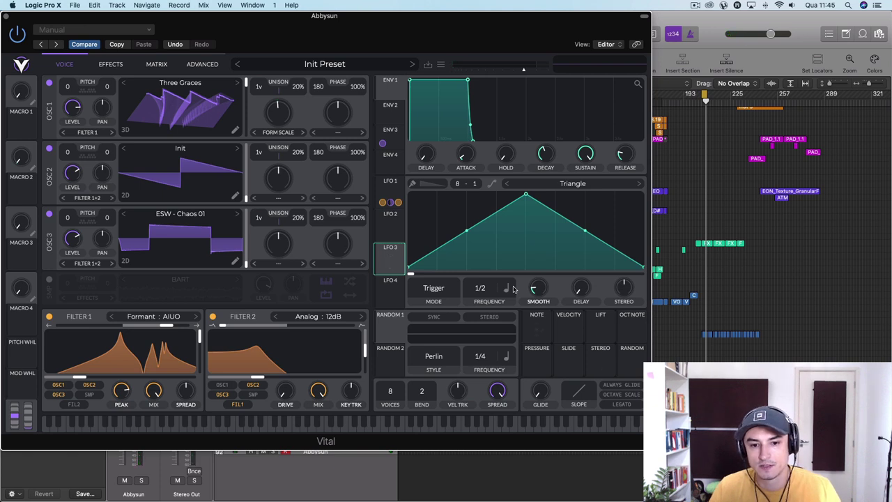
click(394, 328)
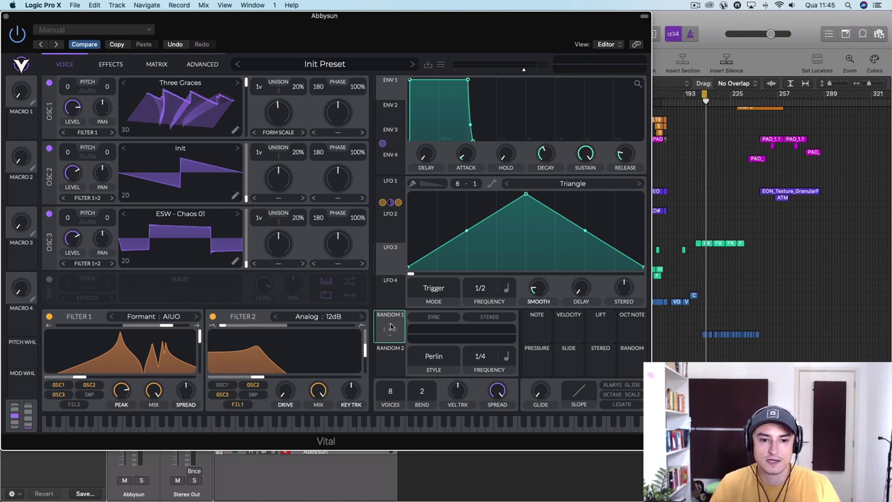
drag(393, 329, 59, 213)
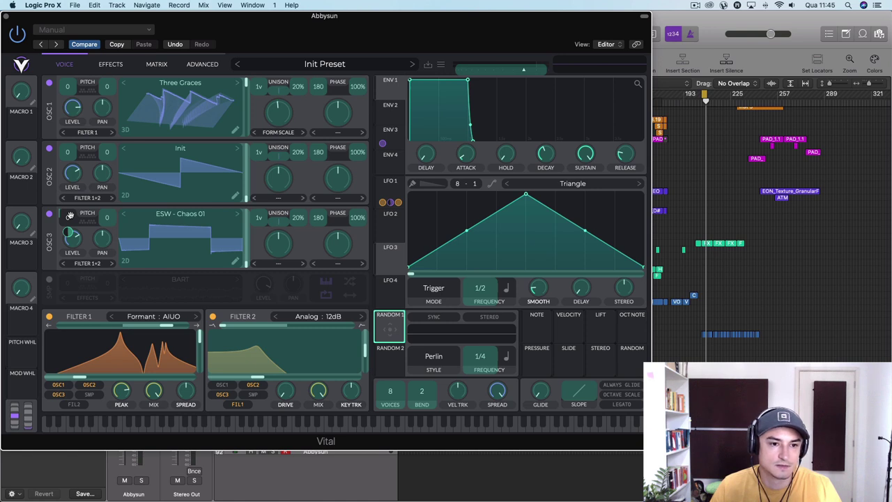
drag(70, 216, 249, 249)
mouse_move(236, 238)
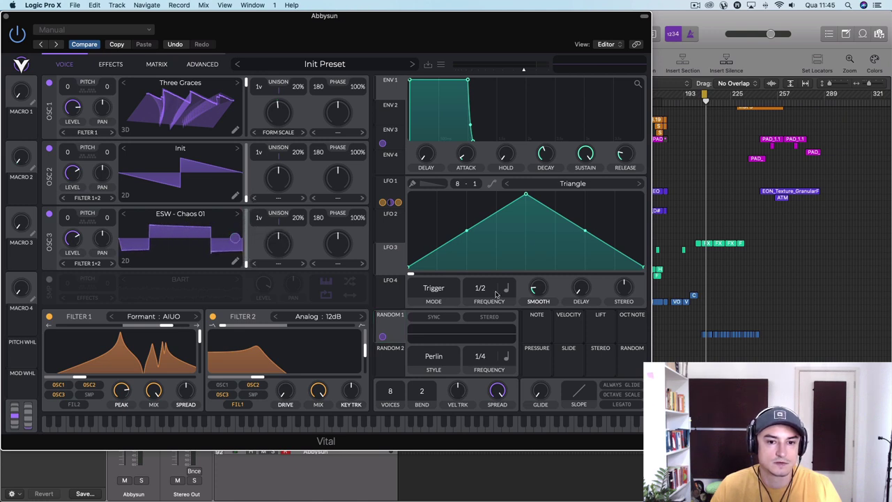
drag(382, 336, 237, 239)
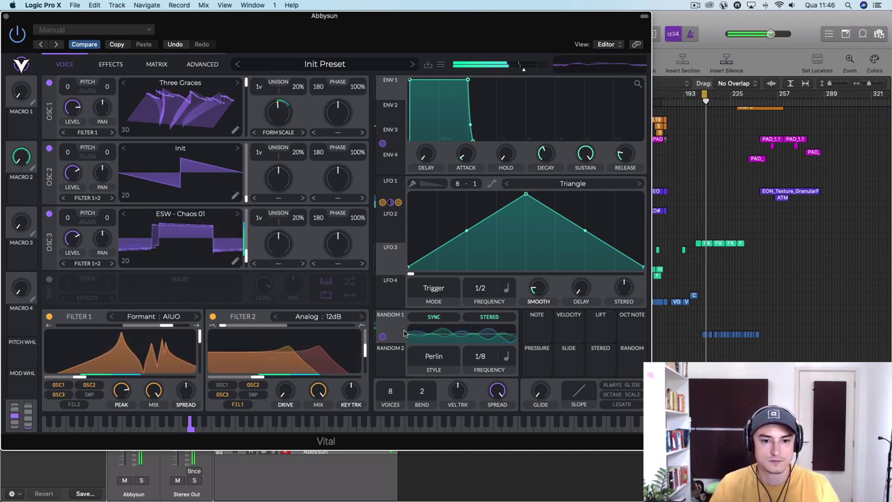
drag(390, 332, 291, 281)
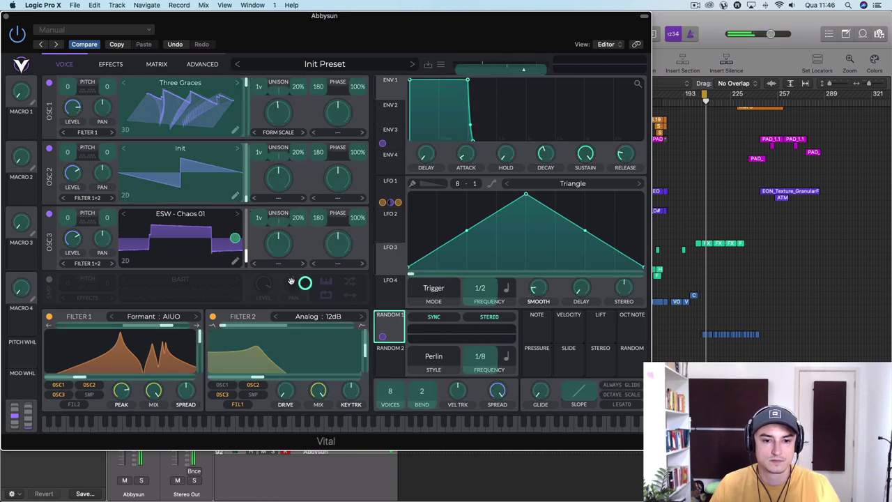
drag(130, 245, 68, 220)
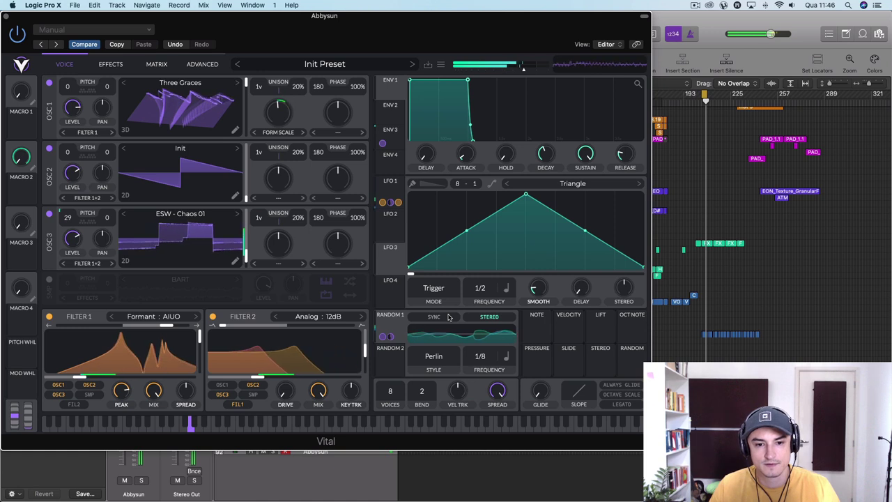
Step: Try the Perlin and Sample & Hold styles on Random 1, and settle on Sine Interpolate with a frequency of 1/32
click(441, 356)
click(438, 384)
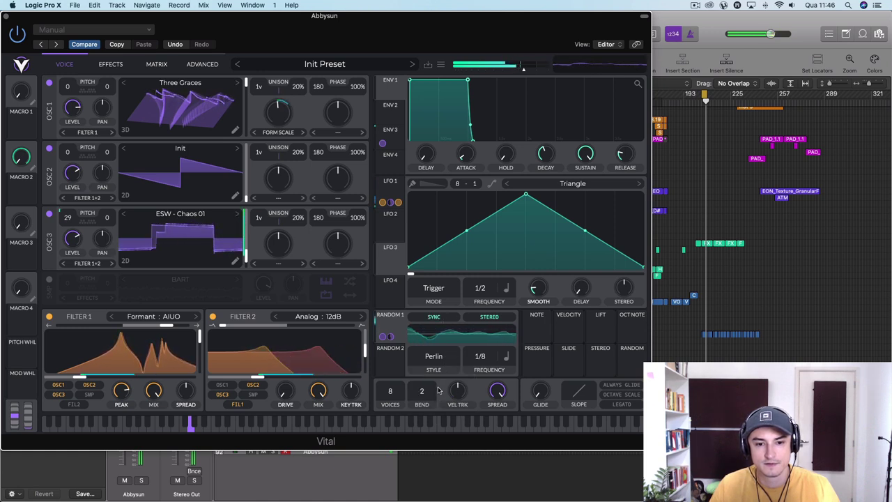
click(436, 361)
click(437, 395)
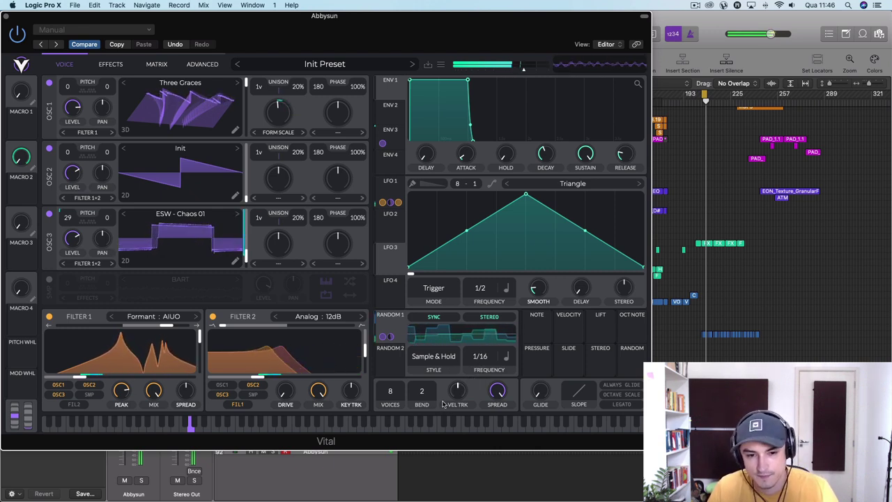
click(440, 376)
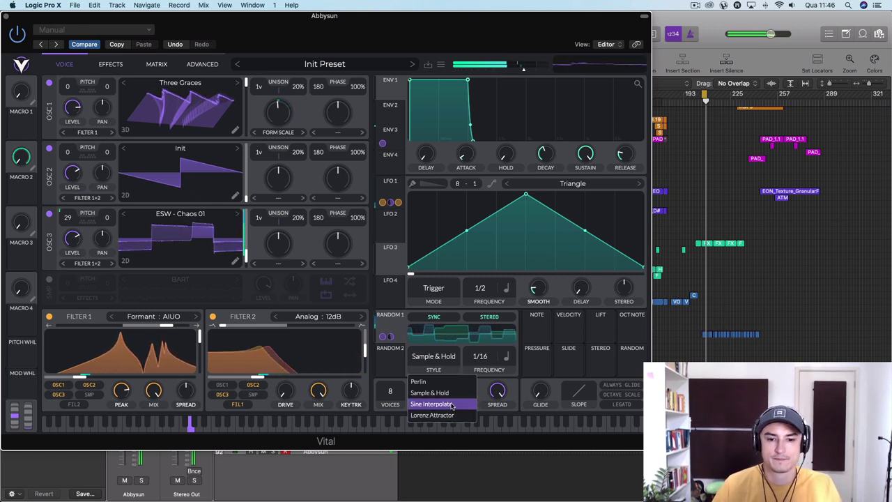
click(432, 404)
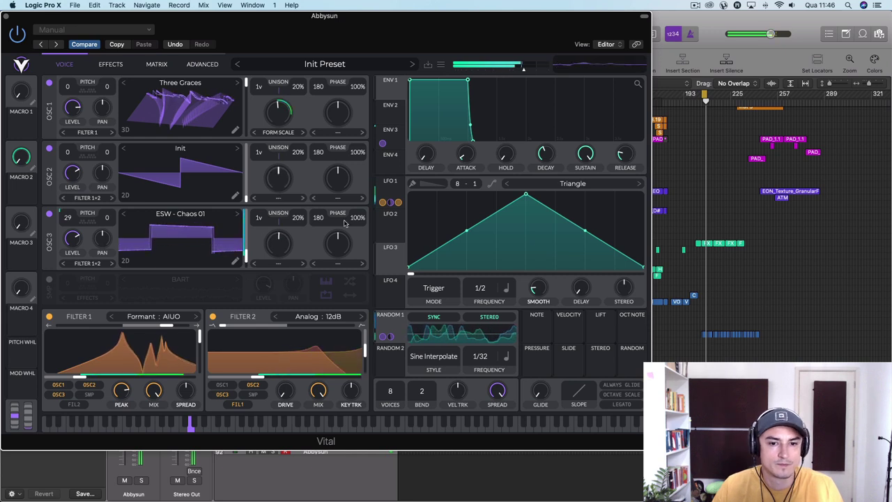
Step: Turn oscillator 1's Form Scale amount down to its minimum and set LFO 1's frequency to 2/1
click(392, 231)
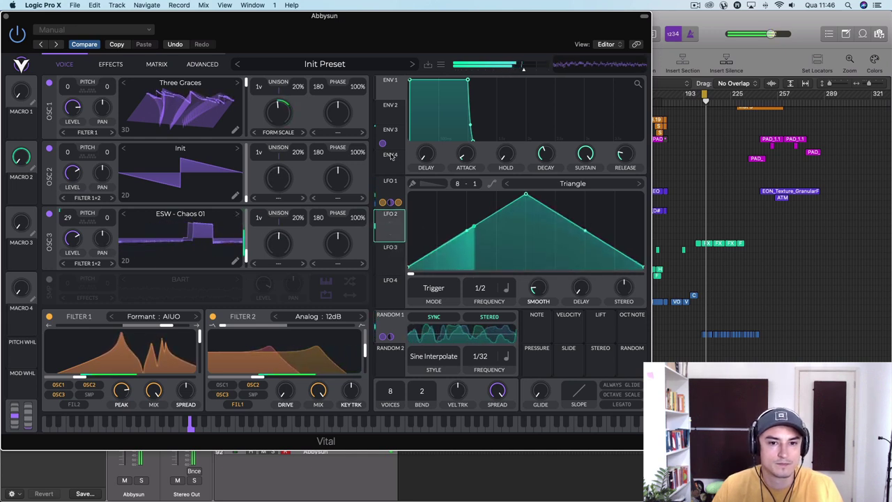
click(390, 186)
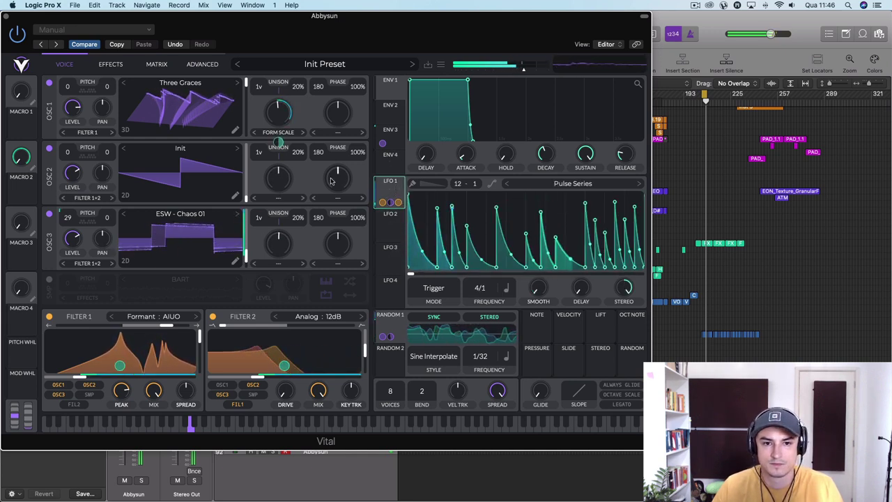
drag(278, 114, 293, 18)
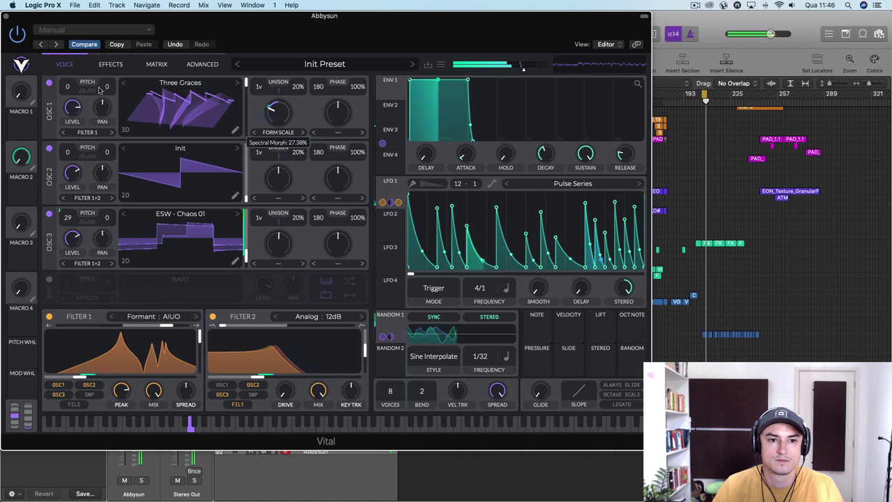
drag(279, 115, 278, 156)
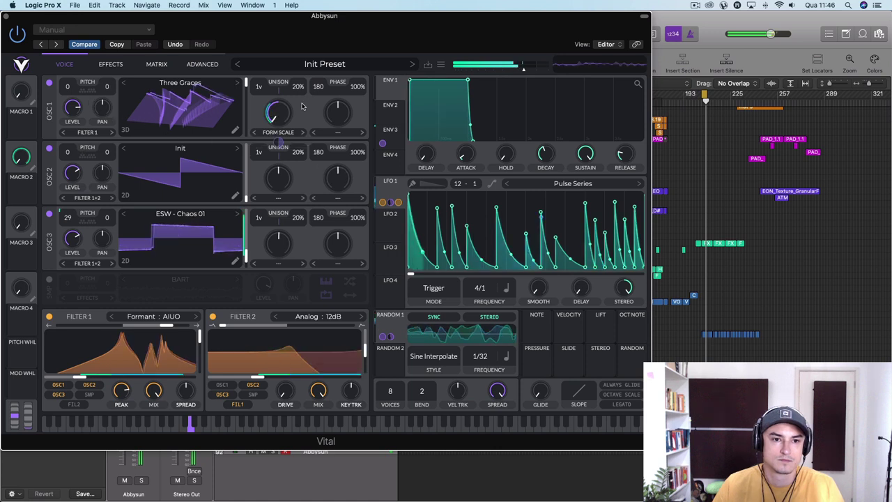
click(278, 116)
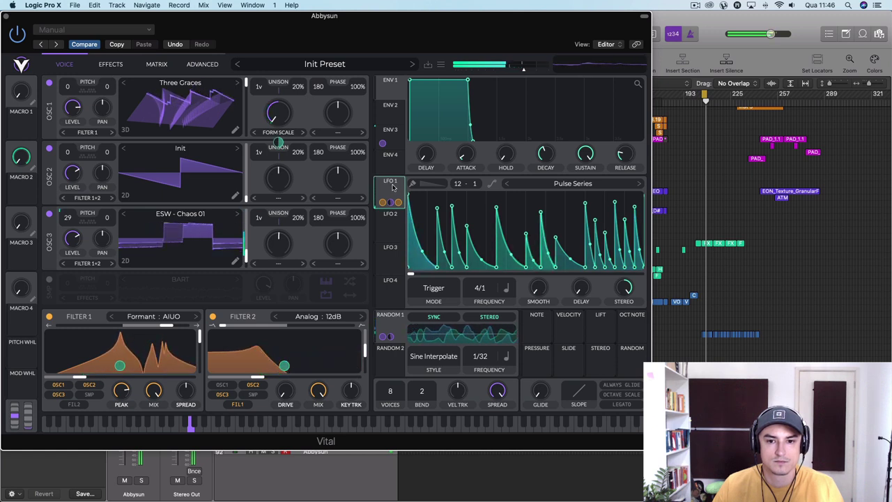
drag(393, 189, 566, 298)
drag(479, 288, 479, 280)
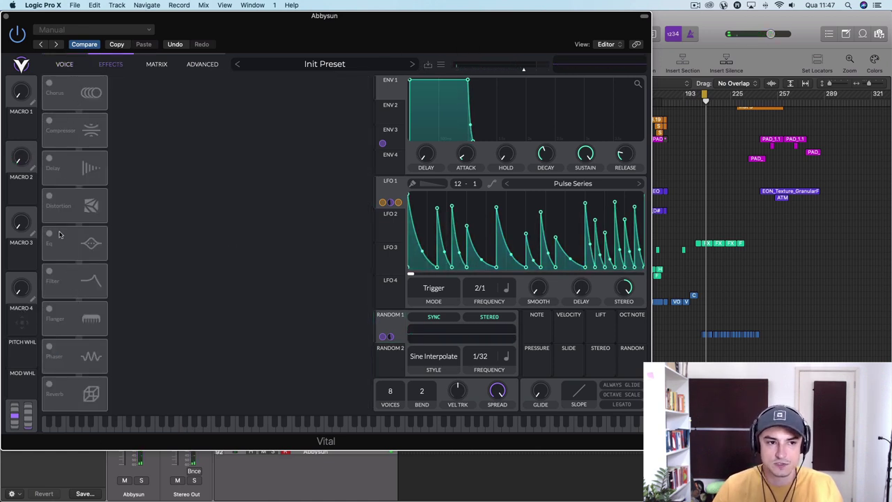
Step: Enable the chorus effect with its depth at about 79%, and switch on the Multiband compressor
click(50, 83)
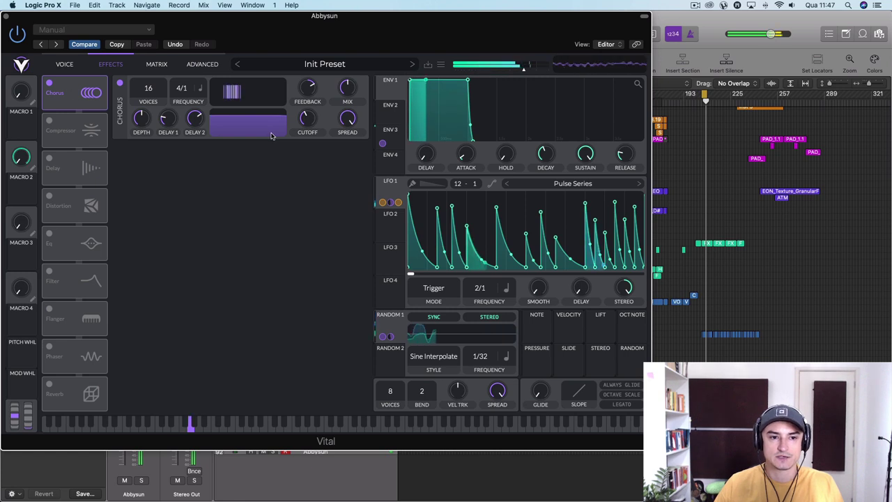
mouse_move(141, 118)
mouse_down()
mouse_move(150, 85)
mouse_move(156, 110)
mouse_up()
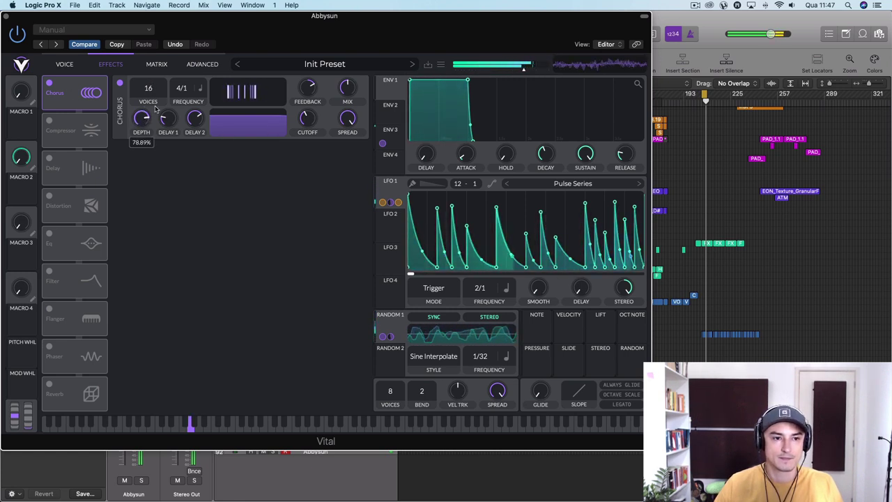
click(49, 121)
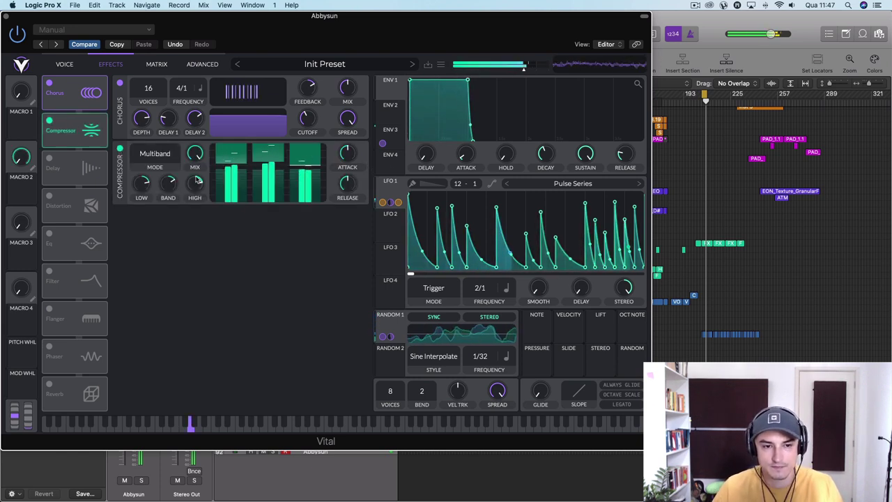
Step: Try the delay and switch it off, and enable the distortion with the Down Sample type and drive at about -15 dB
click(50, 158)
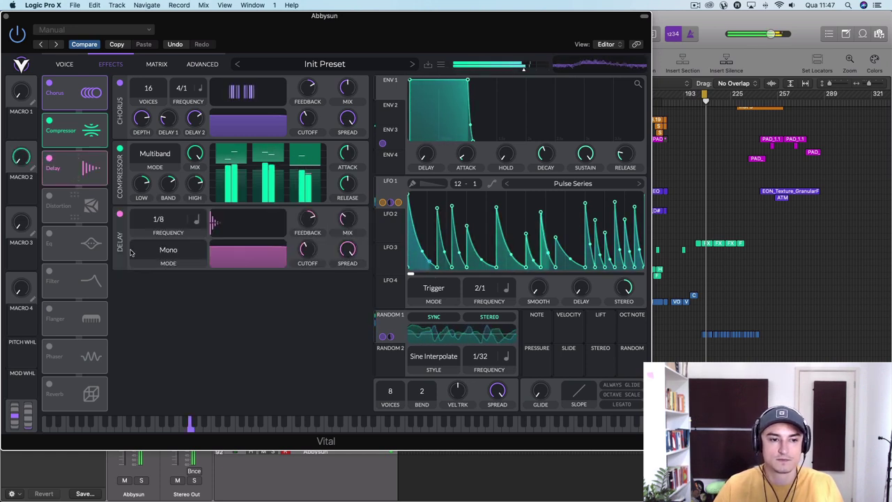
click(50, 159)
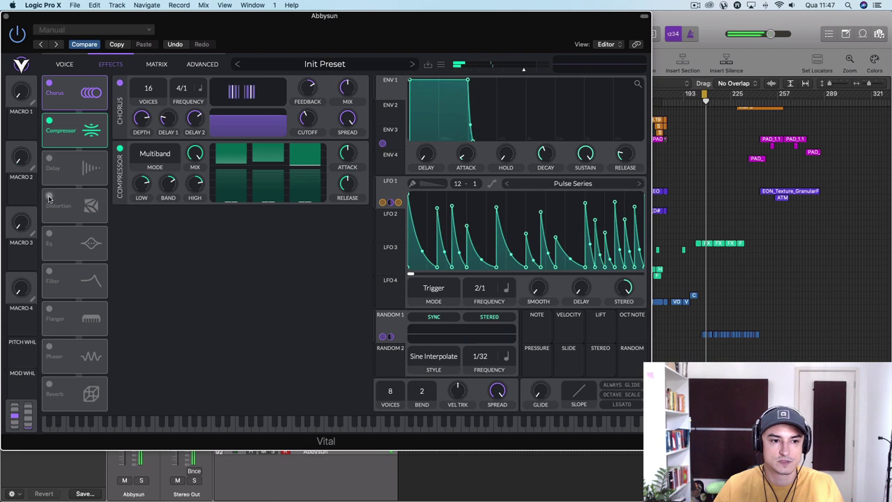
click(49, 197)
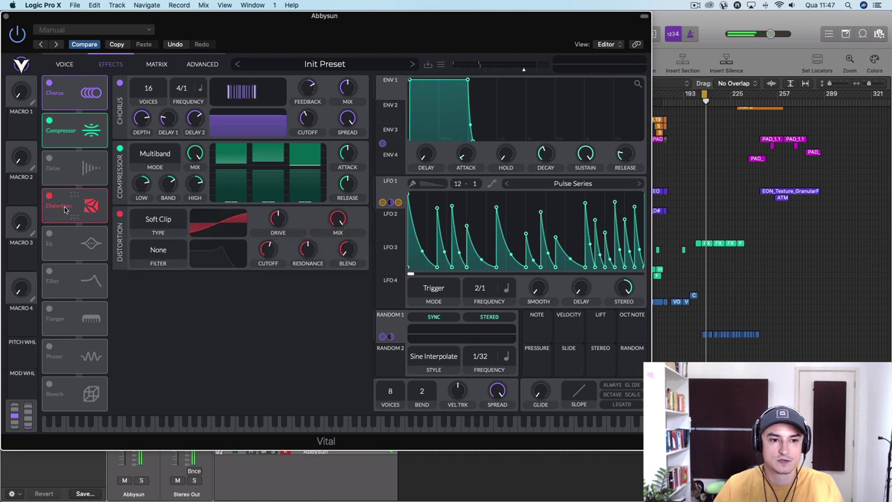
click(169, 222)
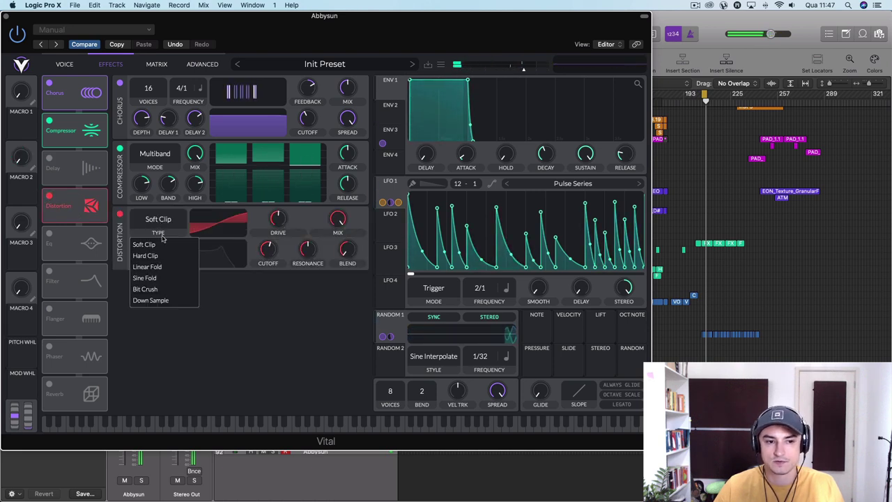
click(165, 301)
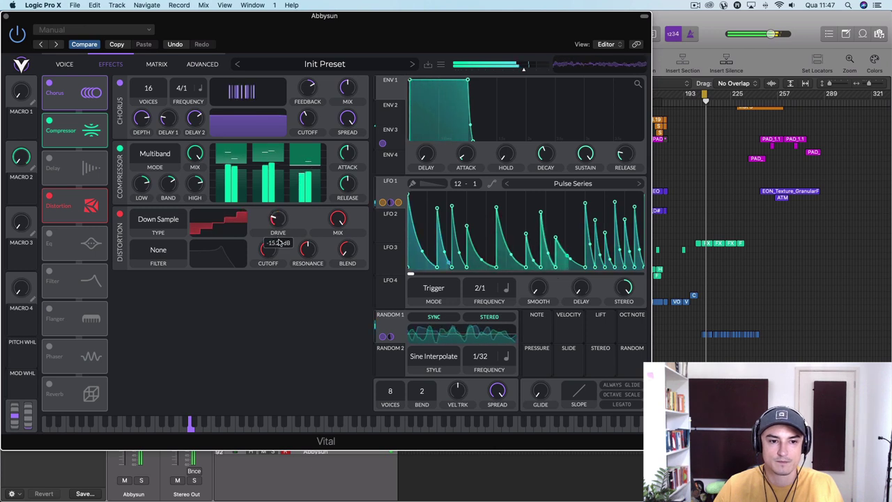
Step: Switch on the EQ and filter effects, and move the Analog 12dB filter's blend to about 2 for a high-pass response
click(70, 242)
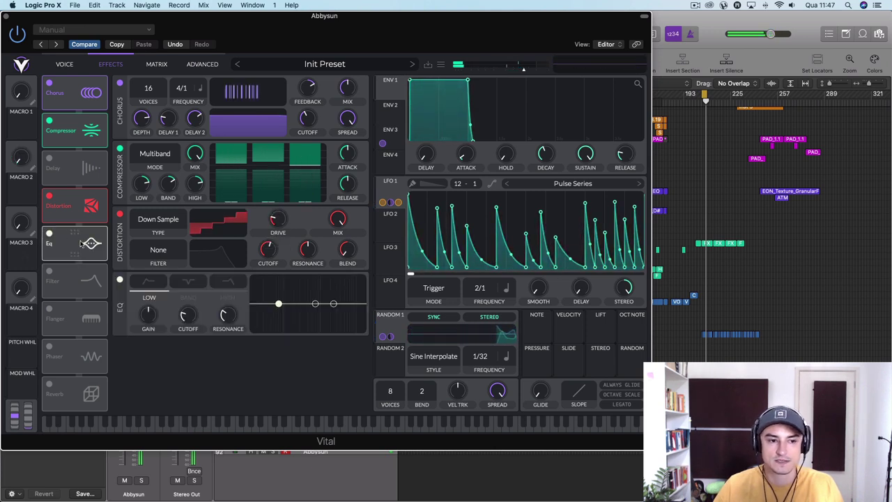
click(64, 281)
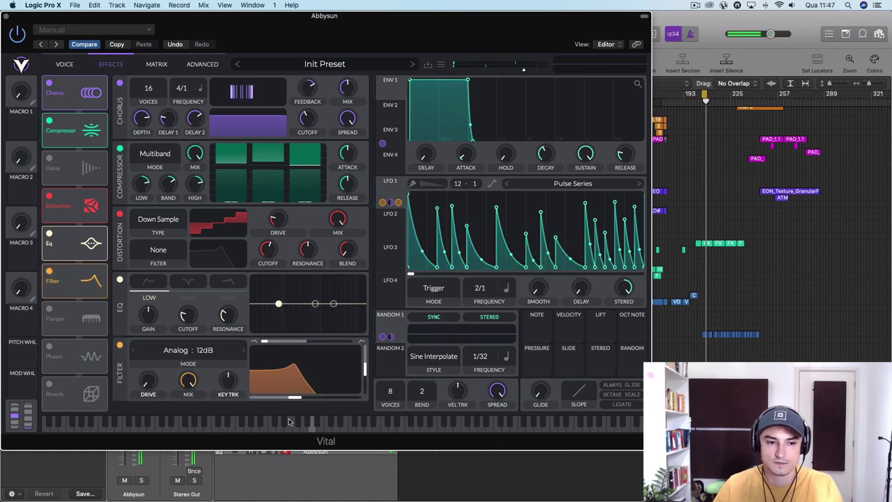
drag(264, 342, 375, 346)
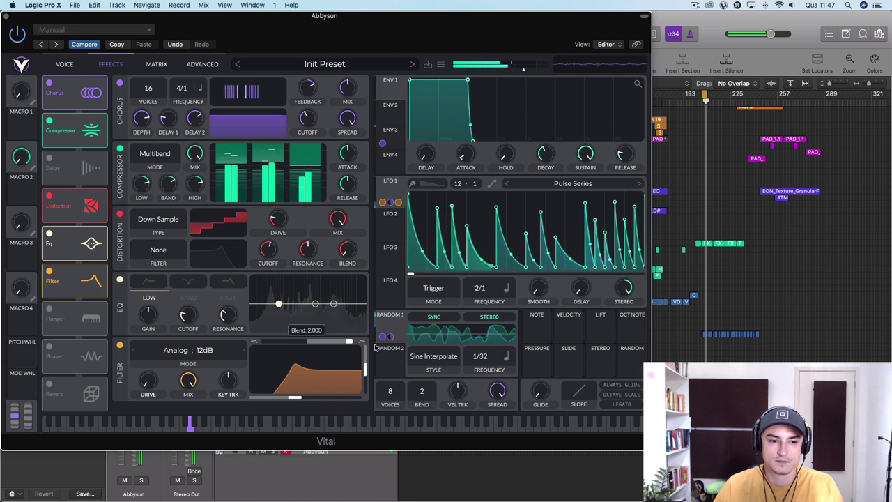
mouse_move(148, 380)
mouse_down()
mouse_move(151, 273)
mouse_move(149, 386)
mouse_up()
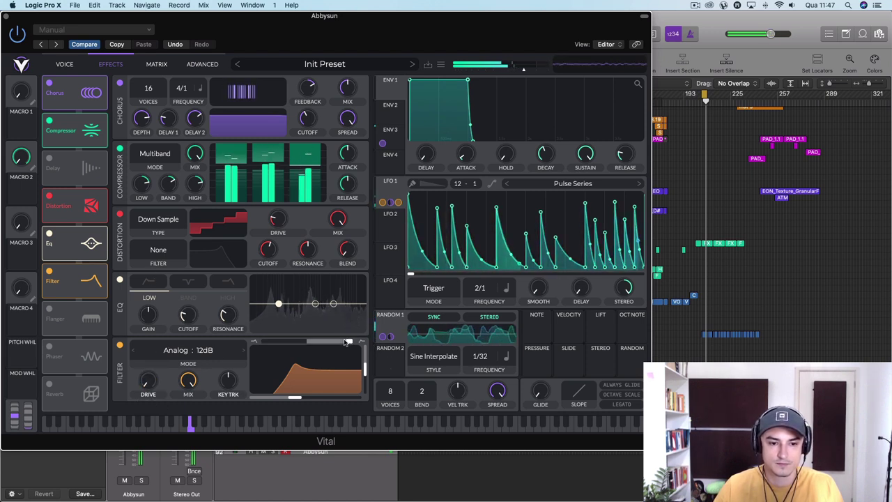
drag(346, 340, 365, 347)
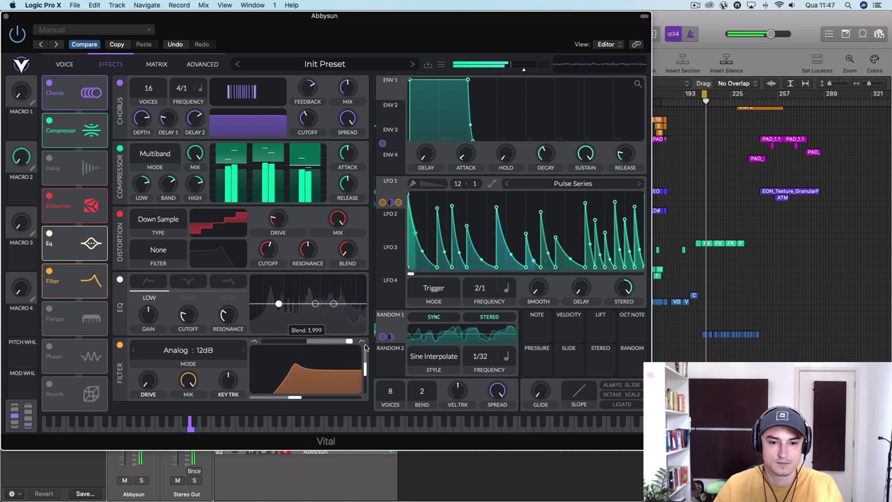
Step: Modulate the filter effect's blend and resonance with Random 1, make the resonance modulation bipolar, and adjust the base resonance
drag(387, 317, 307, 292)
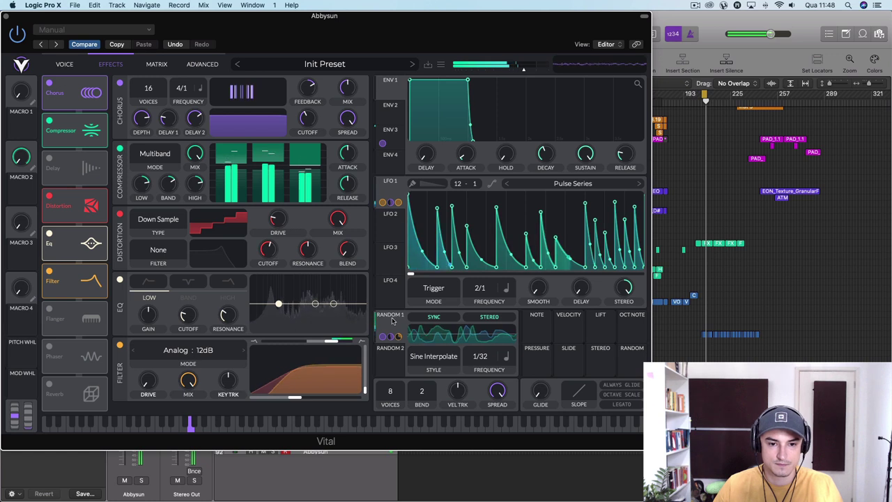
drag(390, 318, 363, 390)
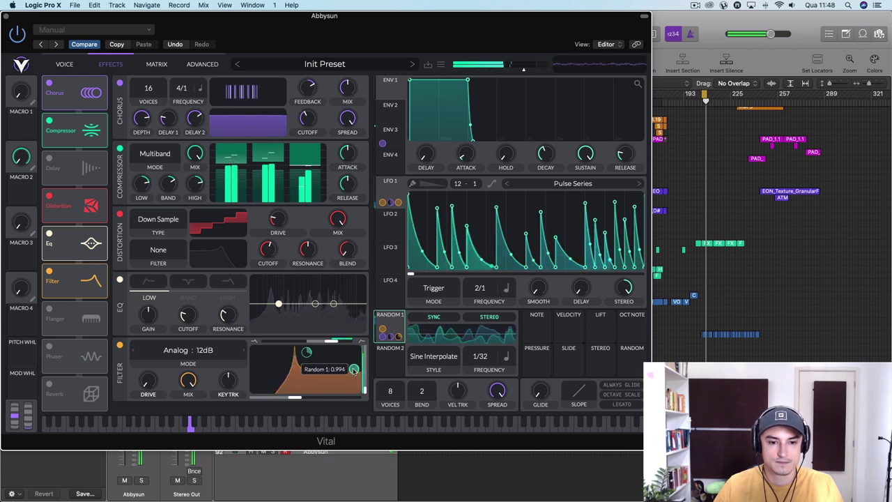
right_click(354, 367)
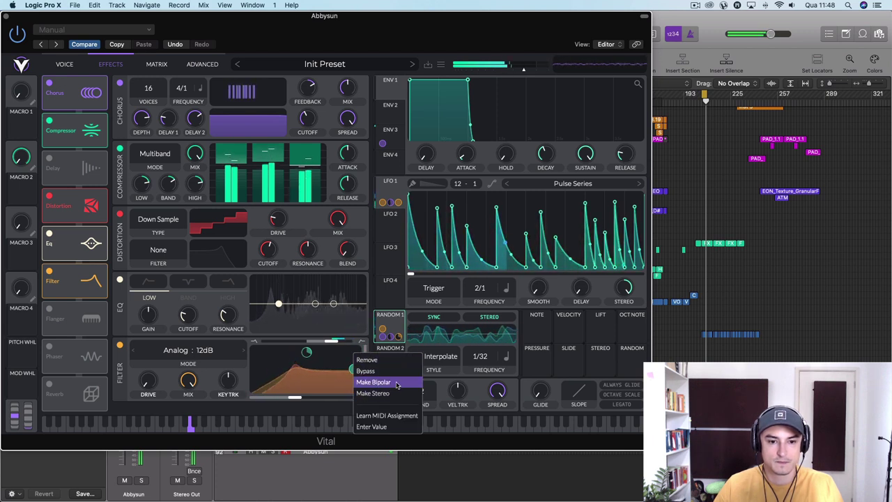
click(383, 381)
drag(366, 389, 368, 362)
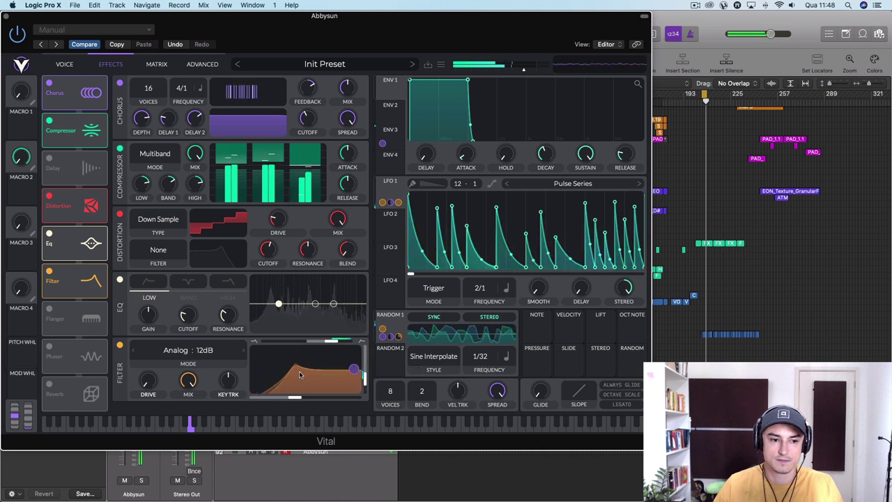
Step: Enable the reverb effect and turn its mix down to a low amount
click(49, 383)
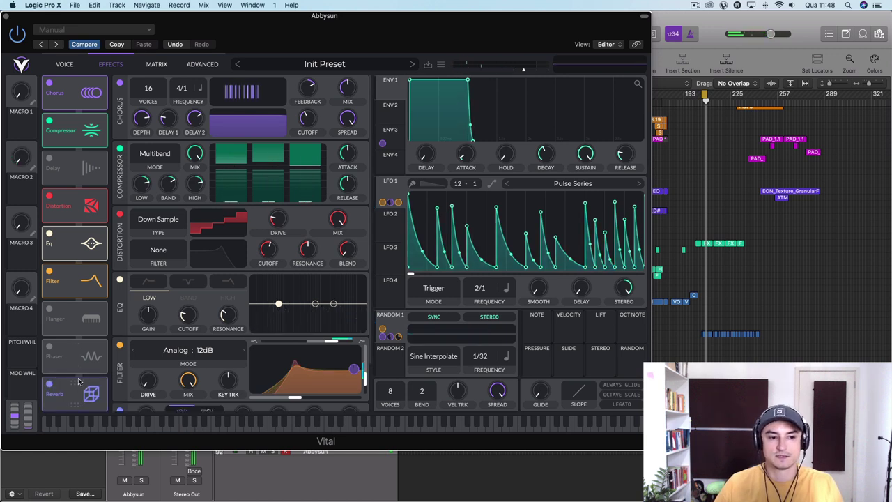
scroll(218, 325, down, 3)
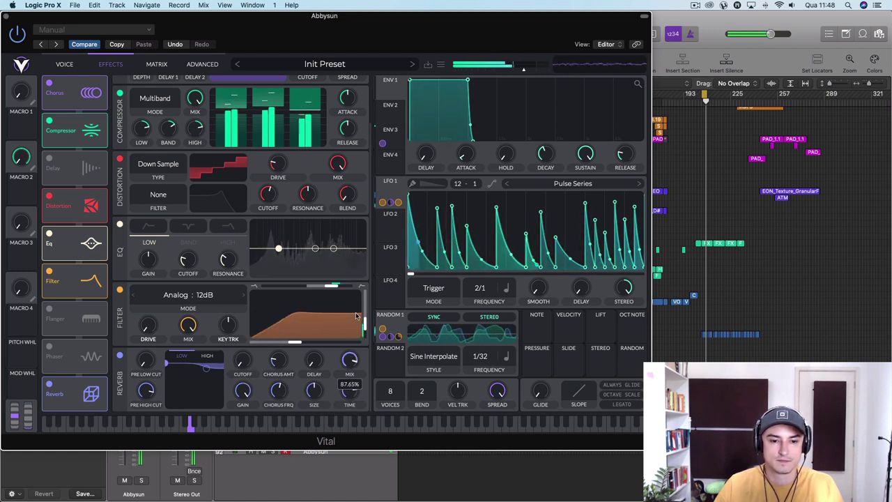
mouse_move(349, 360)
mouse_down()
mouse_move(356, 327)
mouse_move(353, 371)
mouse_up()
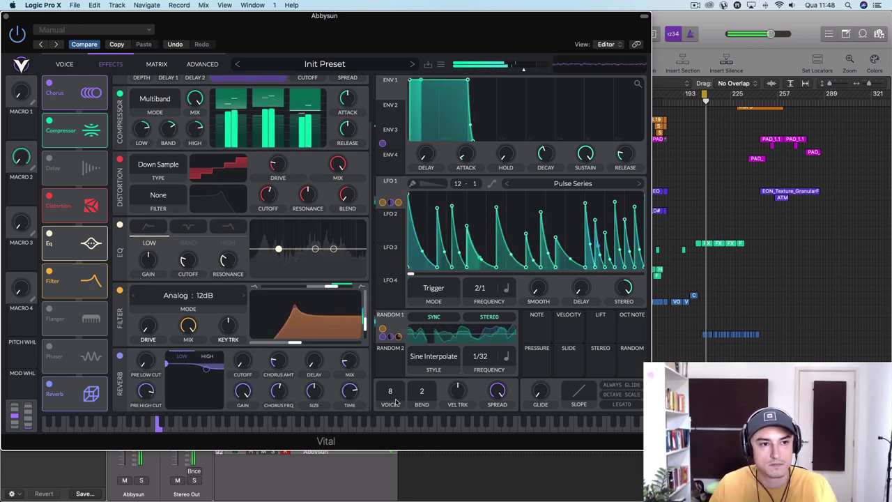
Step: Reshape LFO 2's triangle into a rising ramp by moving its peak to the end of the cycle
click(56, 63)
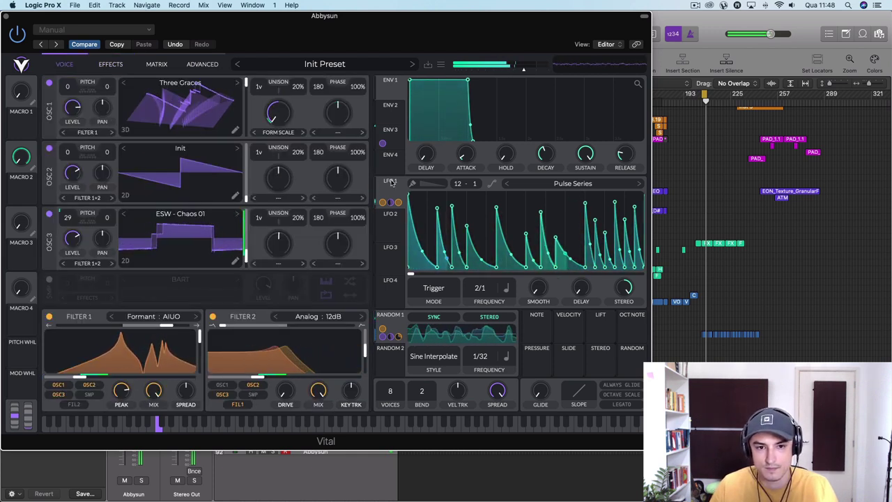
click(394, 217)
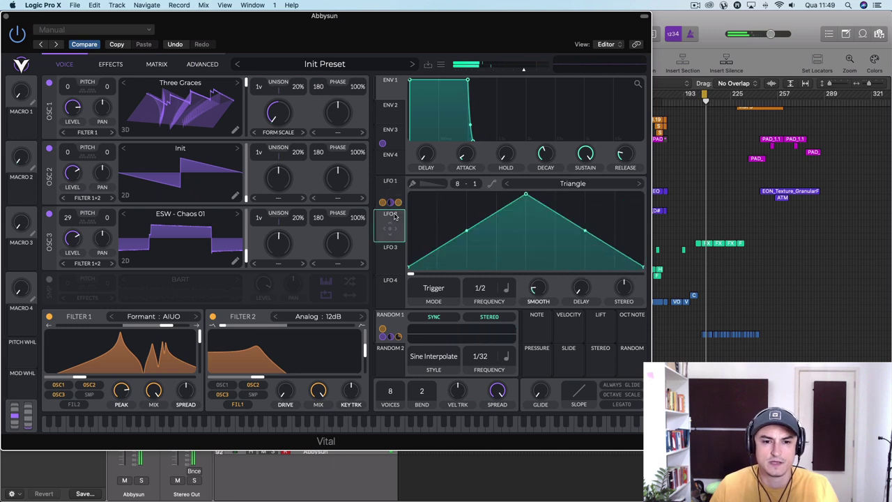
drag(527, 196, 753, 185)
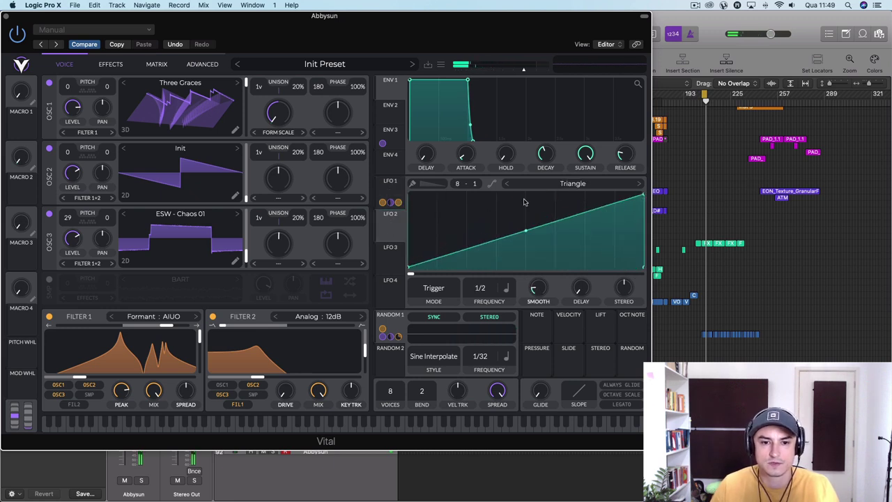
Step: Modulate the transpose of oscillators 1, 2 and 3 with LFO 2 and set the LFO's frequency to 8/1
drag(391, 224, 63, 87)
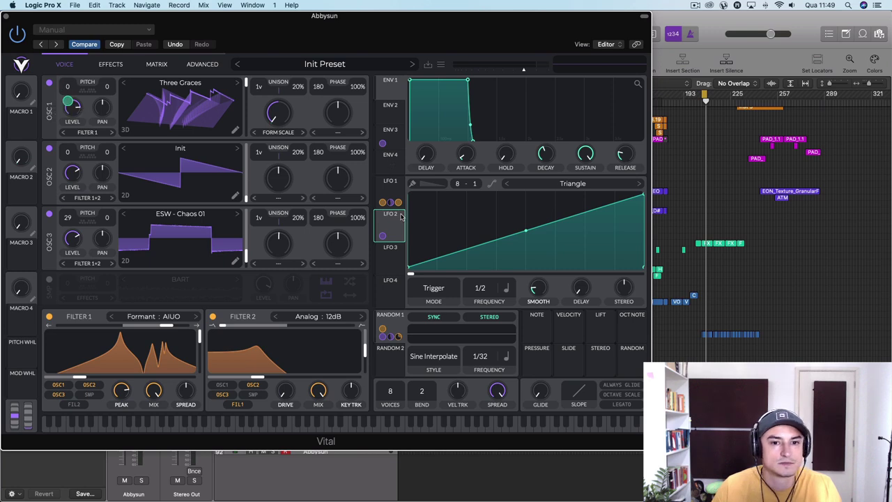
drag(401, 217, 68, 150)
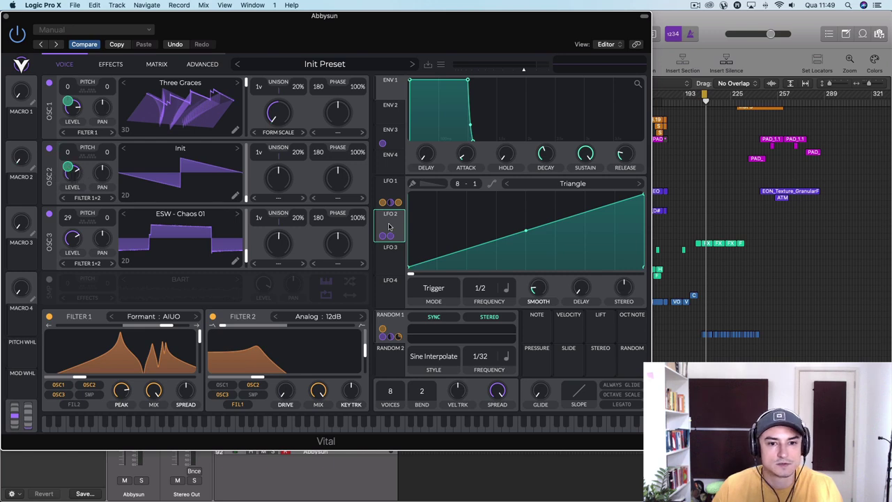
drag(390, 222, 67, 226)
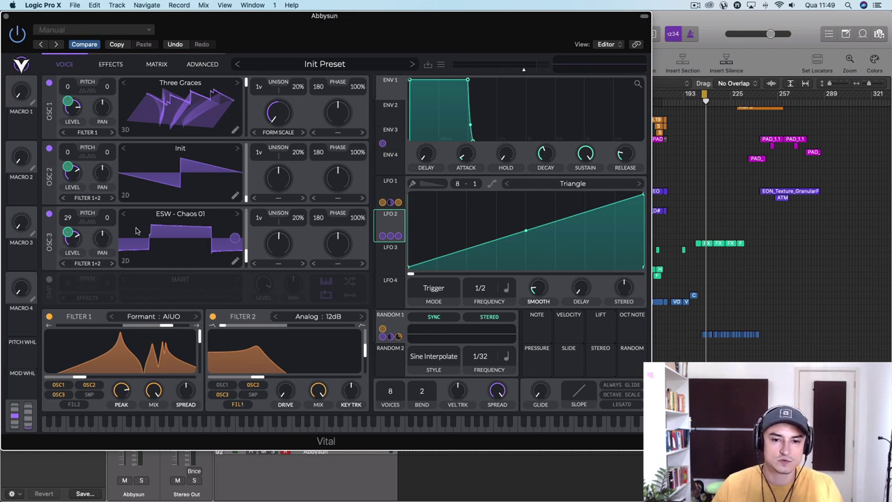
drag(492, 287, 483, 310)
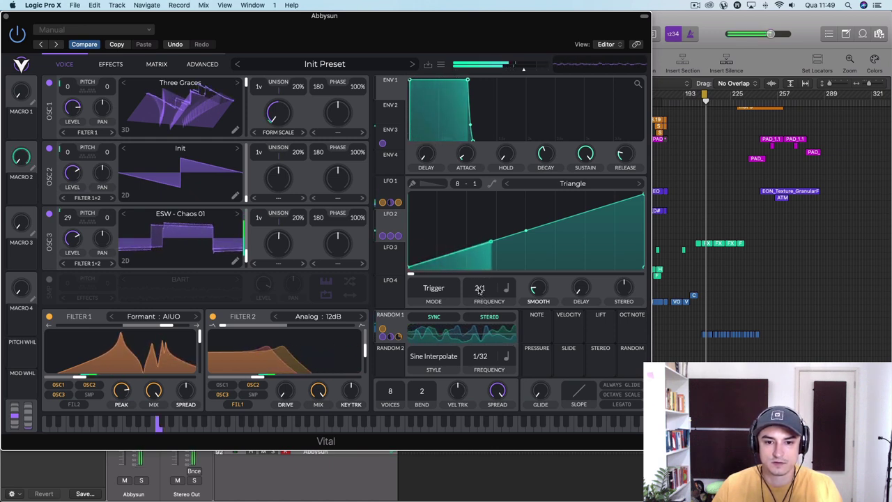
drag(479, 288, 478, 302)
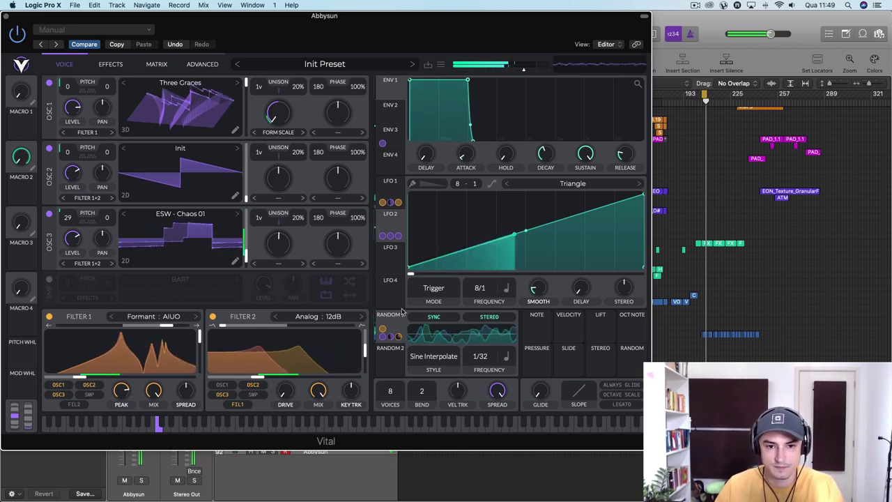
Step: Modulate filter 2's drive with LFO 2 at an amount of about 9.8
click(392, 216)
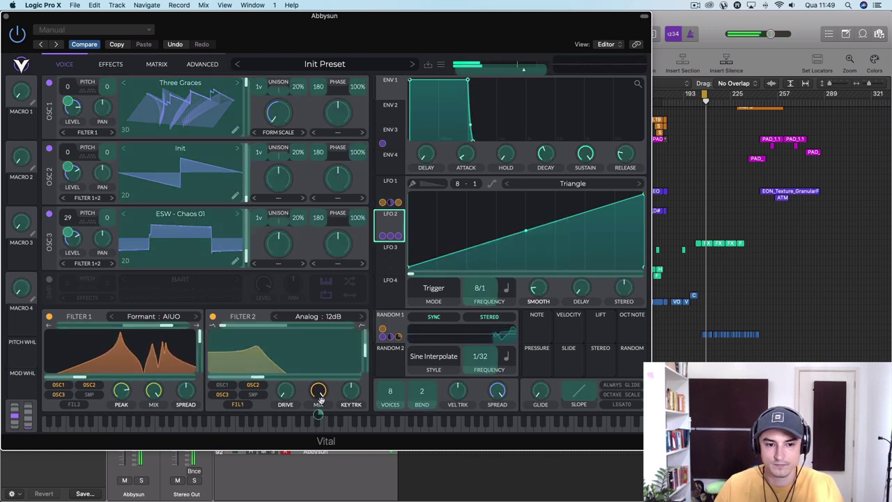
mouse_move(291, 390)
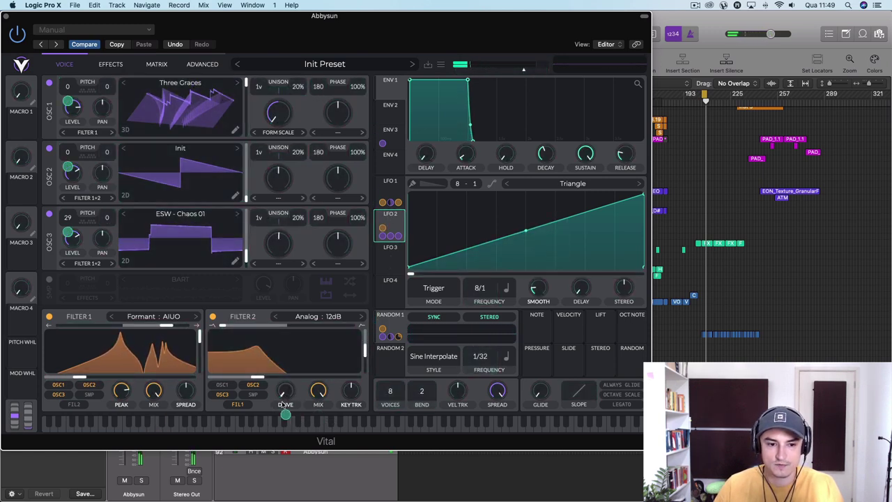
drag(286, 415, 286, 439)
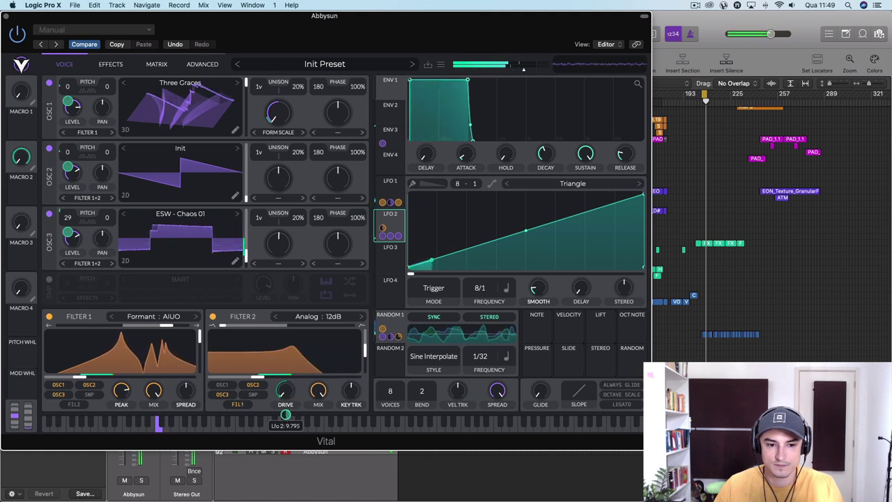
Step: Set oscillator 2 to Harm Stretch and oscillator 3 to Vocode, both with Formant distortion, and modulate their morph and distortion amounts with LFO 2
click(301, 263)
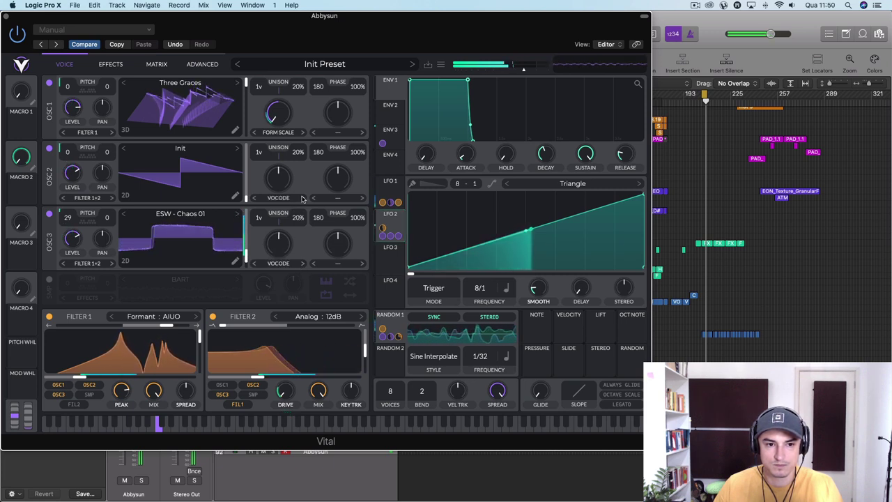
click(361, 199)
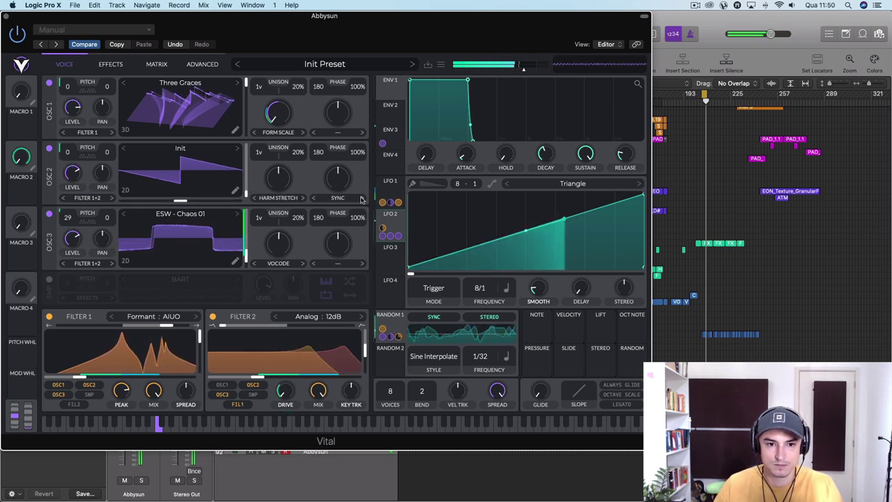
click(361, 199)
click(361, 264)
click(361, 263)
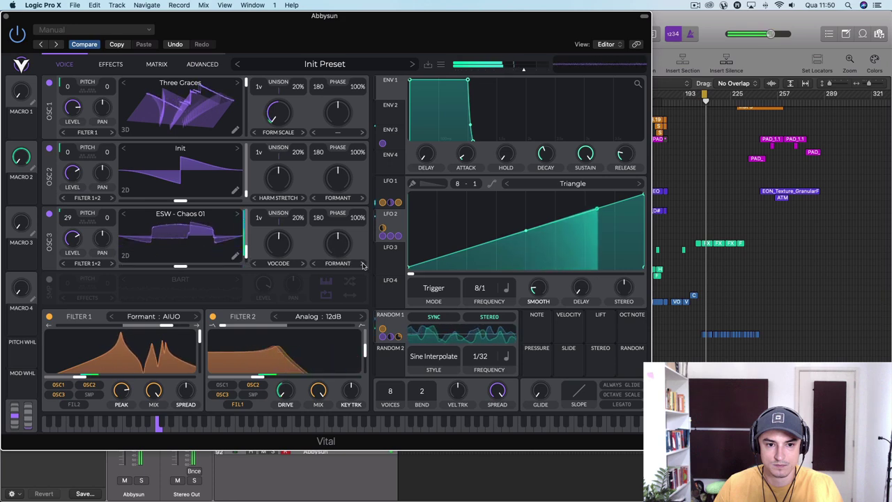
drag(391, 216, 282, 246)
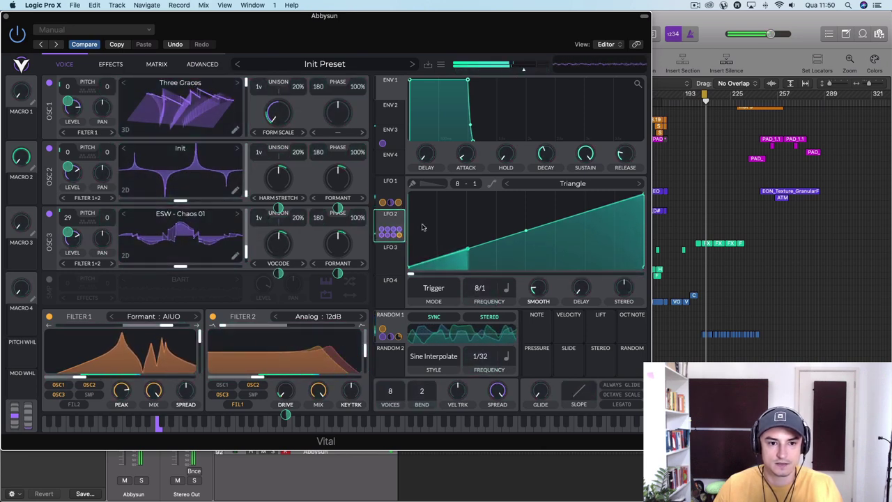
Step: Modulate oscillator 1's distortion amount with LFO 2 and set its distortion type to Squeeze
drag(370, 132, 360, 134)
drag(397, 219, 339, 118)
click(362, 132)
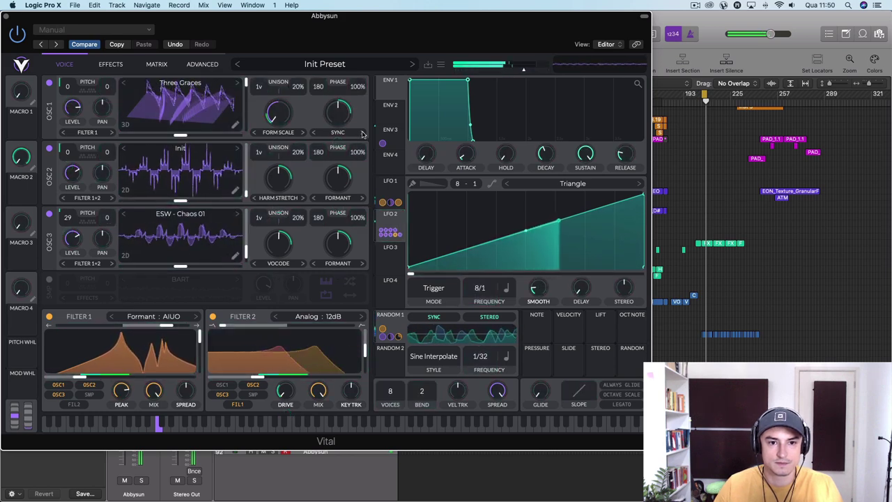
click(363, 133)
click(362, 132)
click(362, 132)
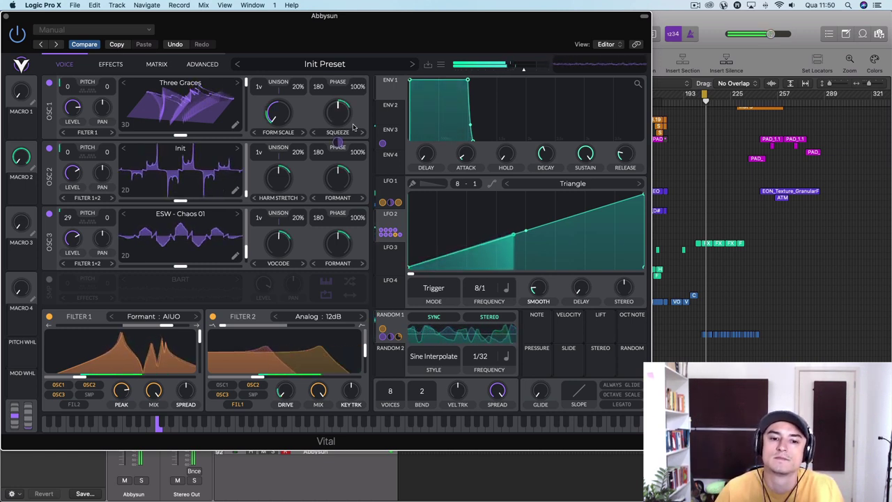
Step: Change Random 1's style to Sample & Hold and set its frequency to 1/4
click(390, 255)
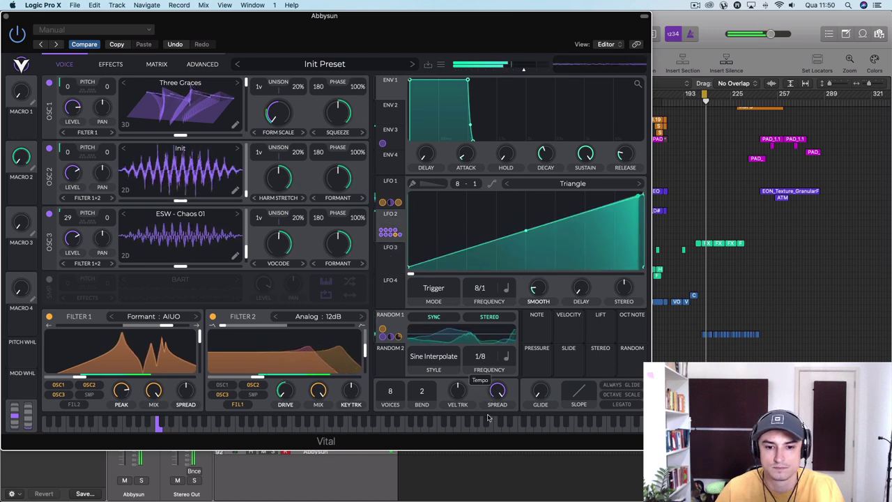
drag(488, 419, 485, 364)
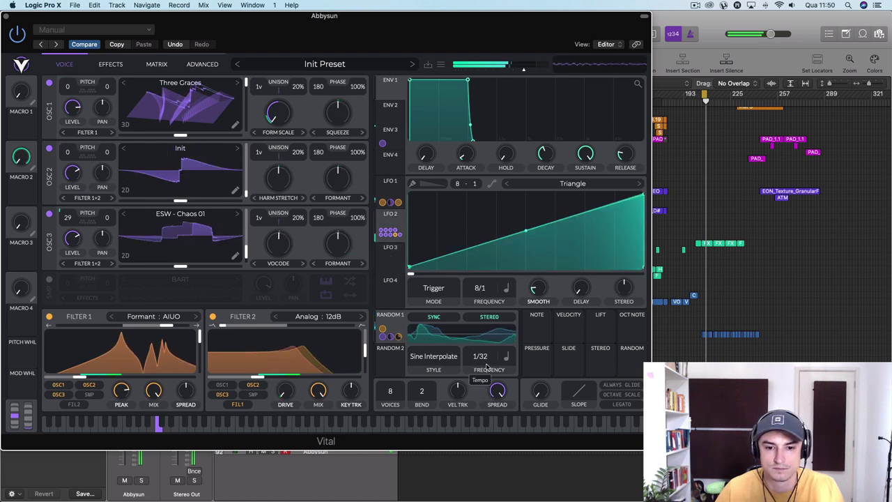
click(440, 357)
click(438, 392)
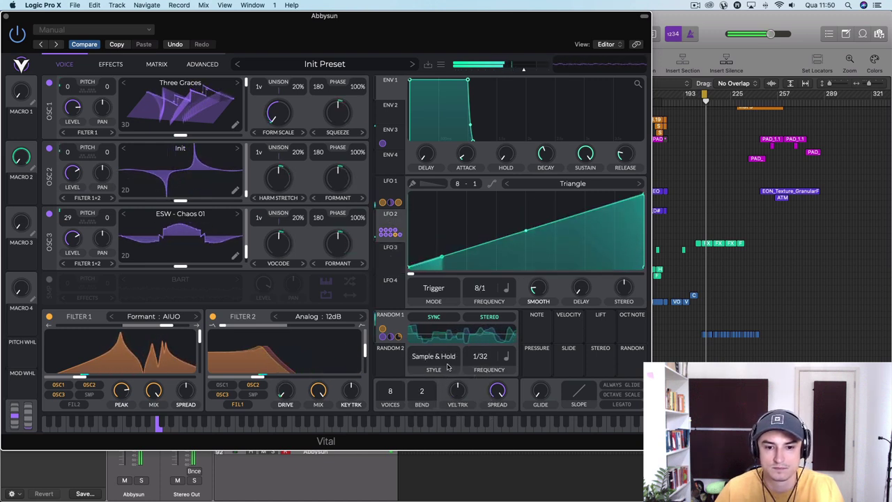
drag(481, 357, 482, 331)
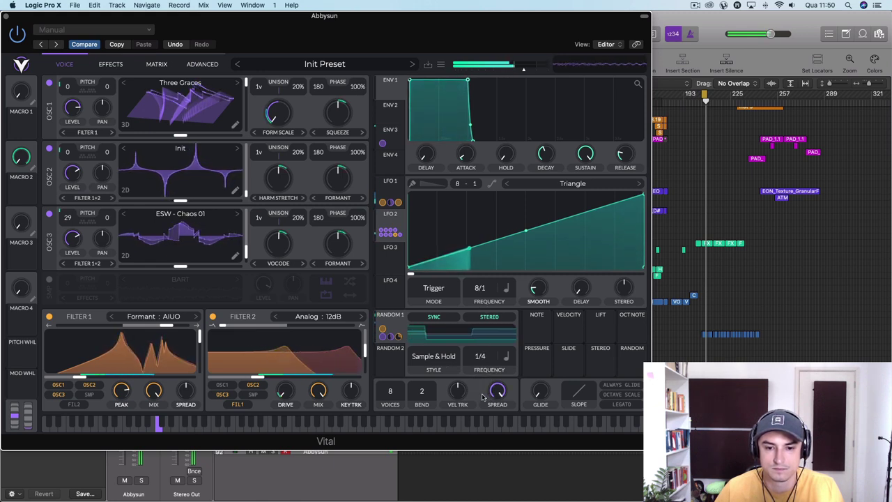
Step: Raise the velocity tracking amount and increase LFO 2's stereo setting
drag(458, 392, 462, 374)
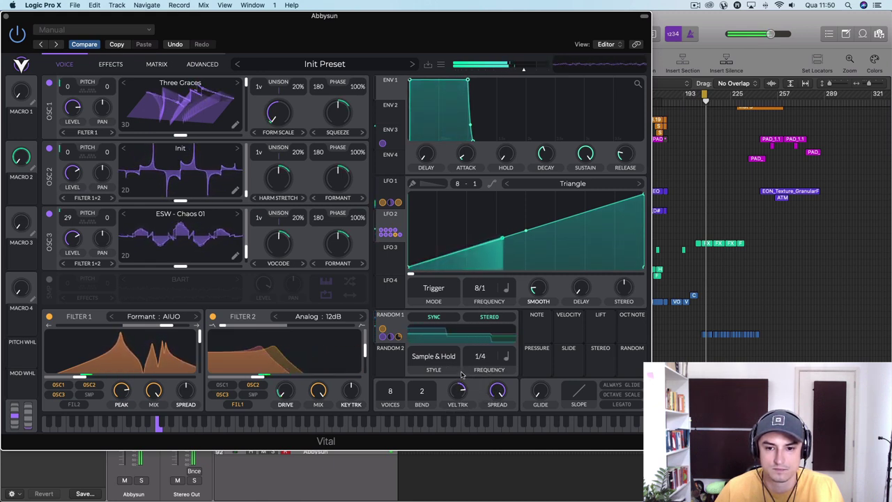
drag(624, 286, 586, 199)
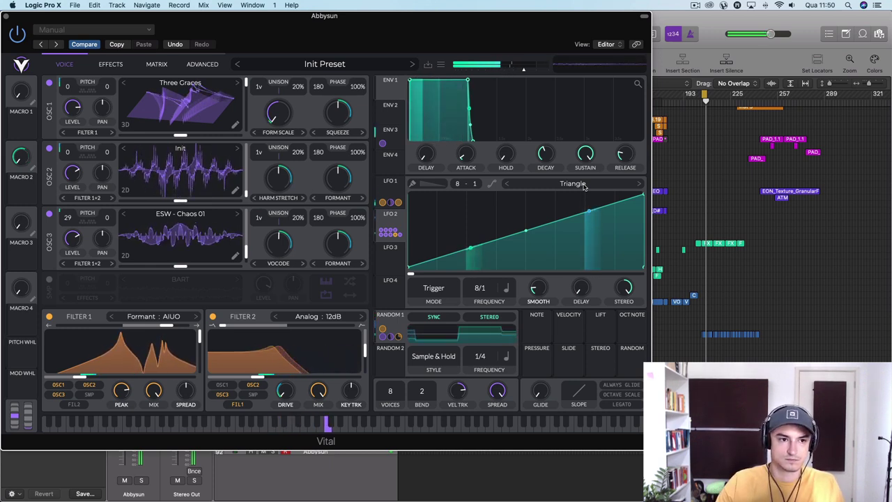
key(space)
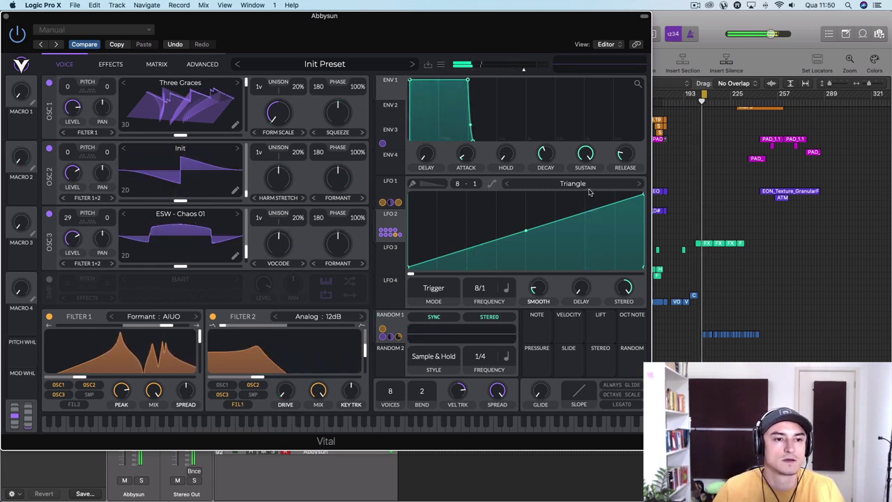
Step: Review the modulation matrix's list of routings and assign Macro 1 to envelope 1's delay
click(157, 64)
scroll(174, 164, down, 5)
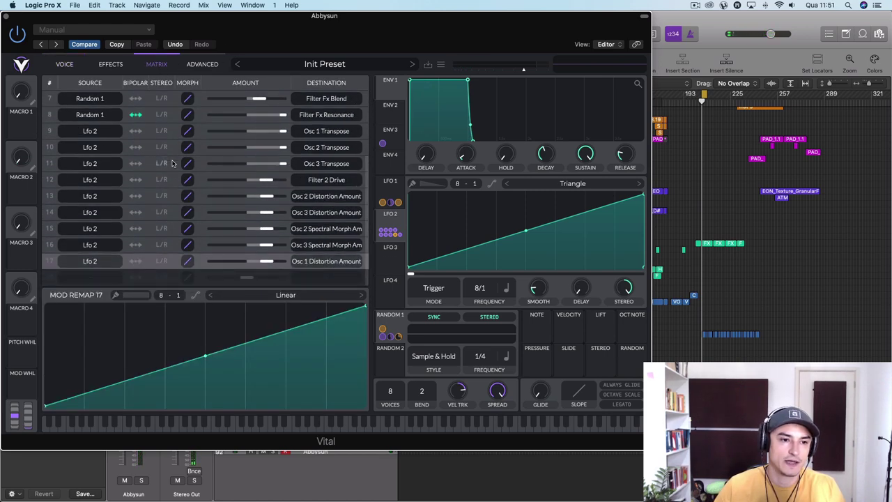
scroll(209, 195, up, 5)
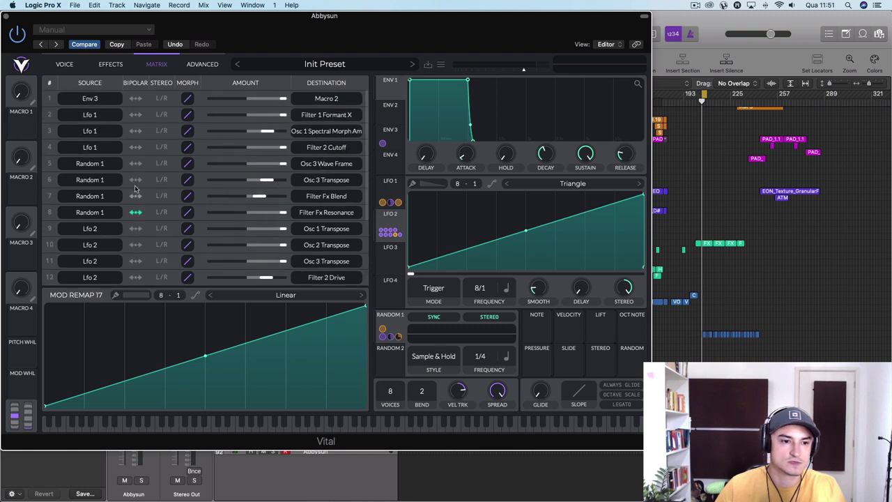
scroll(106, 125, down, 5)
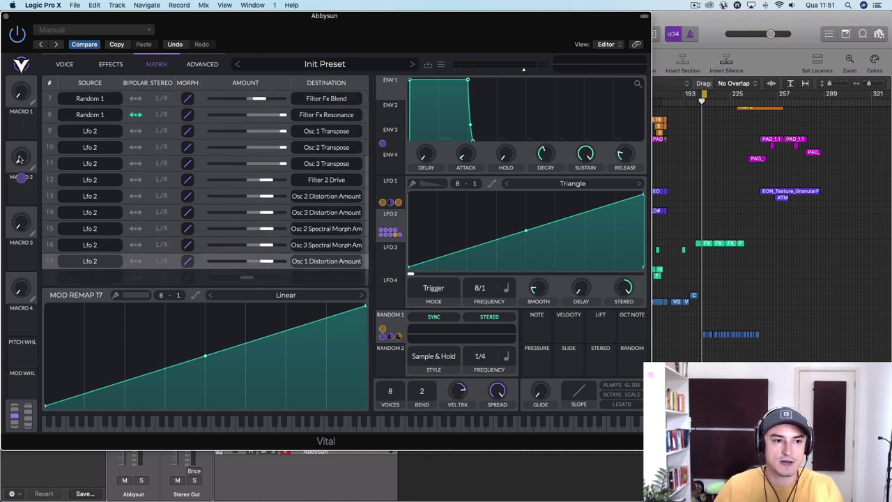
mouse_move(21, 91)
drag(21, 124, 441, 151)
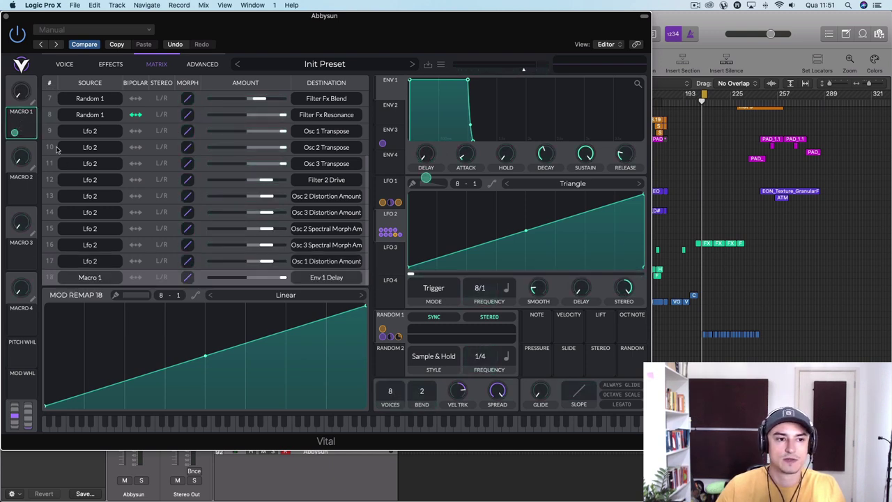
Step: Assign Macro 1 to LFO 2's smooth setting and to the velocity tracking amount
drag(28, 124, 542, 286)
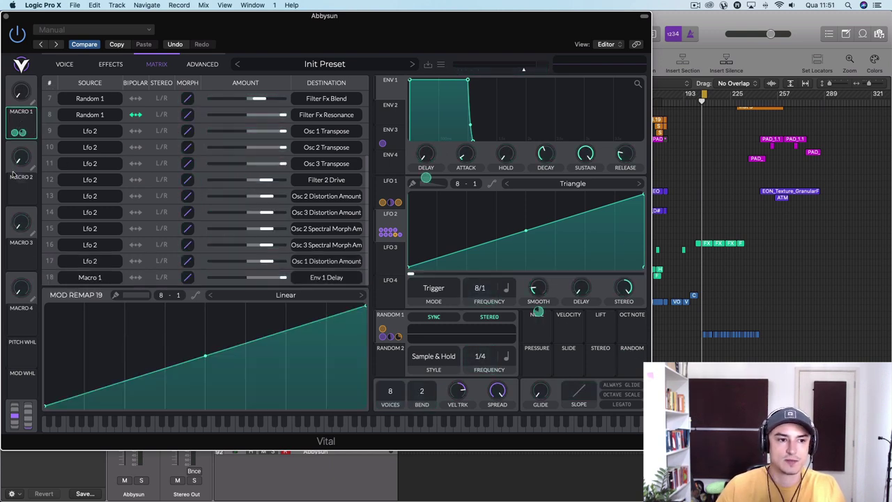
drag(26, 116, 458, 391)
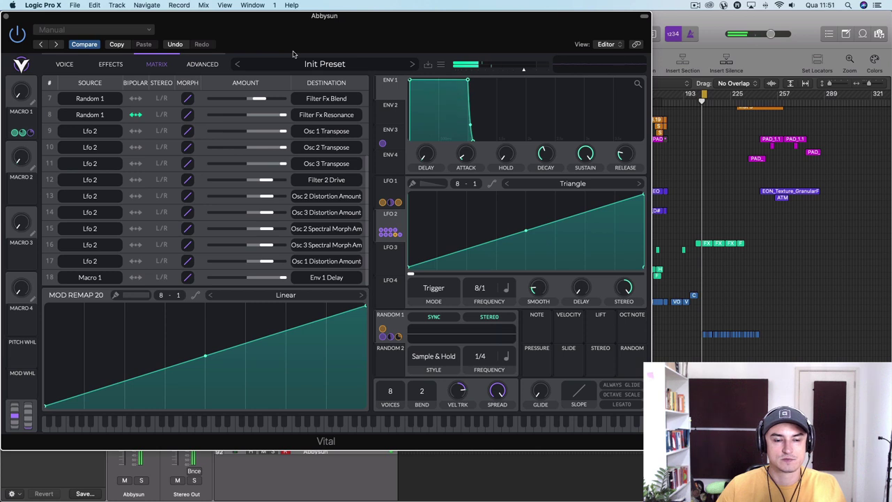
Step: Initialize the preset and close the preset browser
click(334, 64)
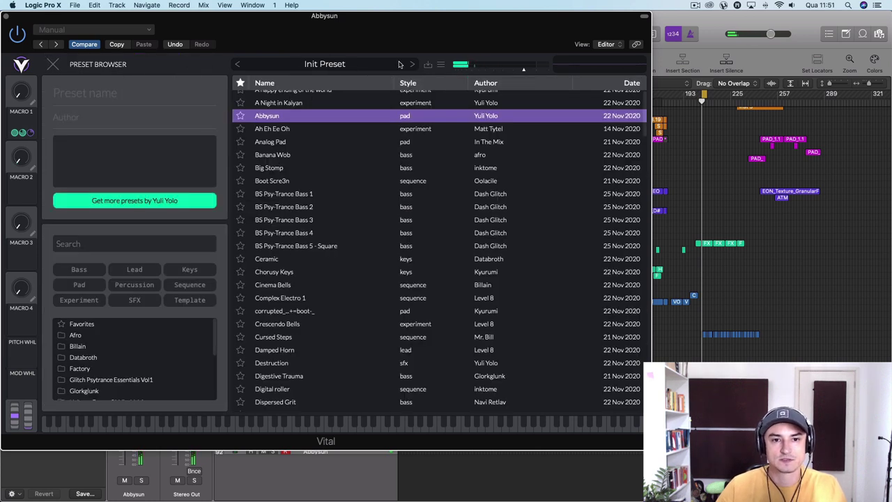
click(447, 66)
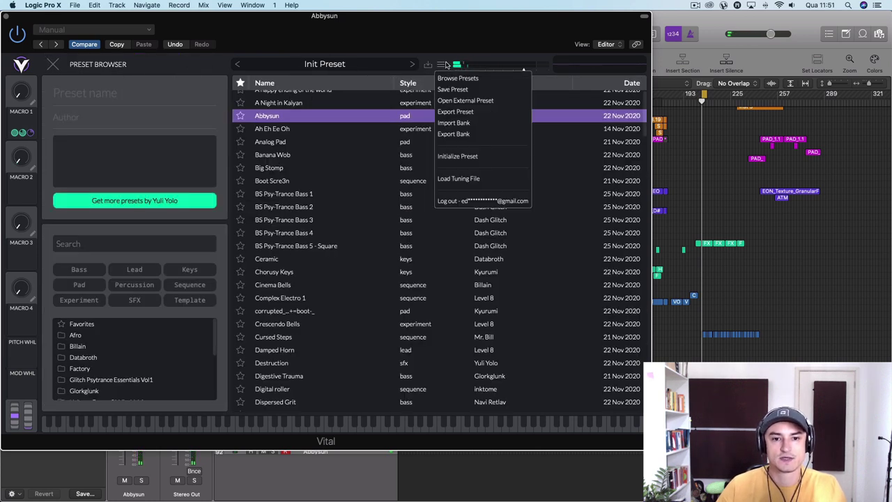
click(445, 156)
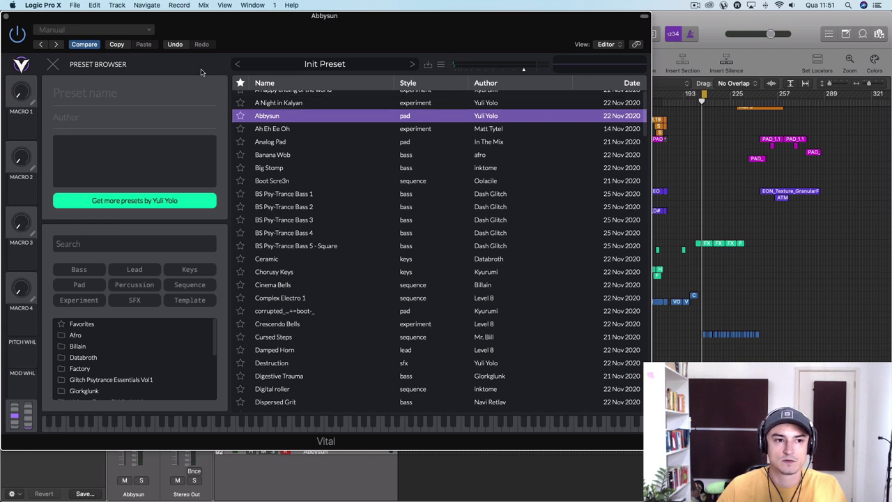
click(53, 64)
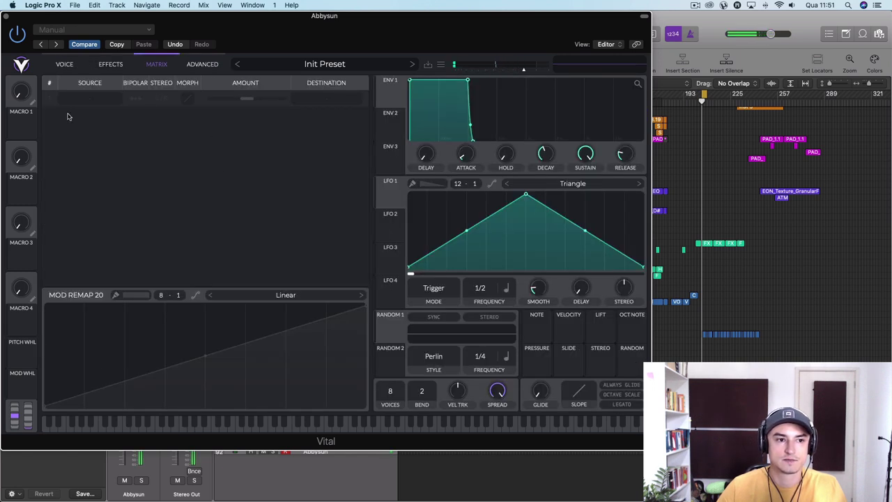
Step: Convert the text PME-EXPERTS into an oscillator 1 wavetable using the Portuguese (Br) language and sweep its frame position to the end
click(64, 65)
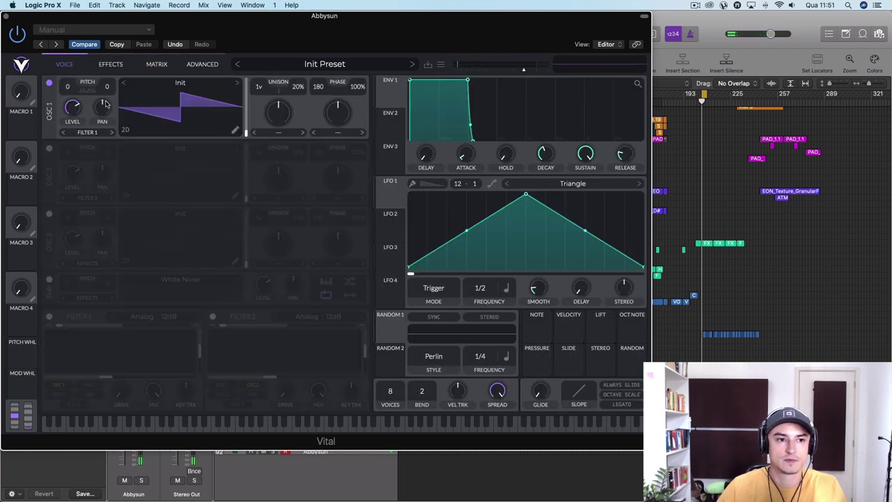
right_click(160, 105)
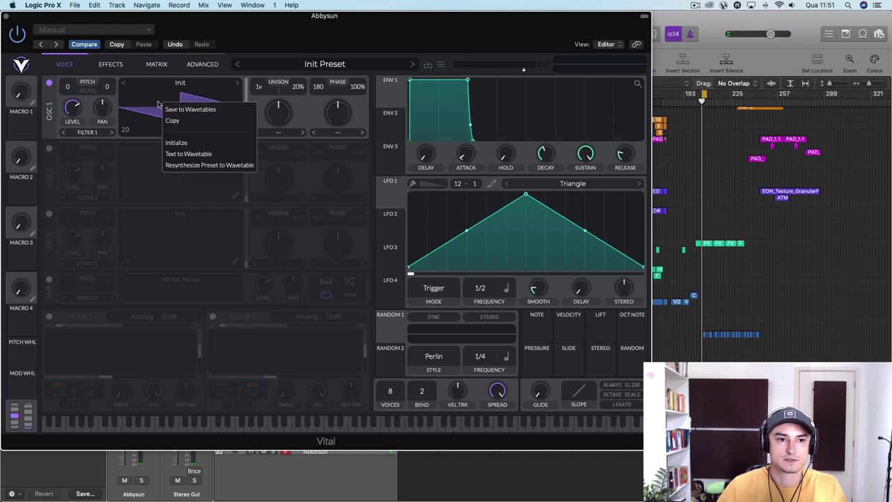
click(228, 160)
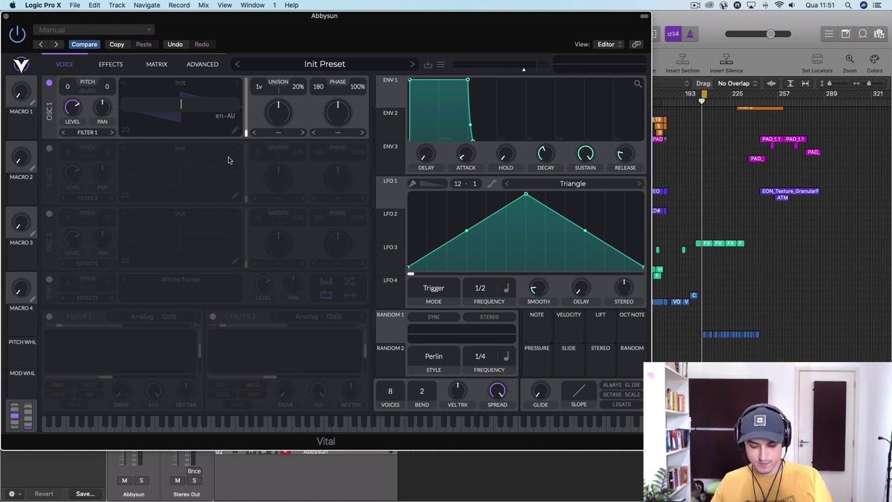
text(PME-)
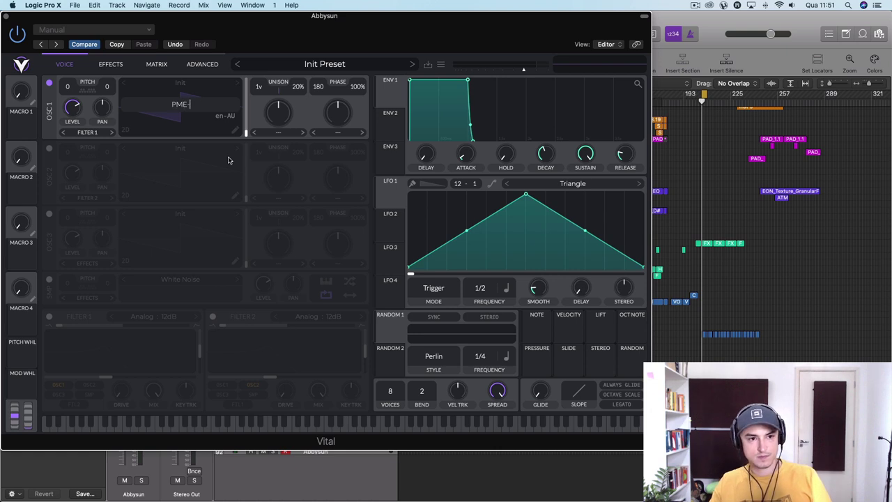
text(EXPERTS)
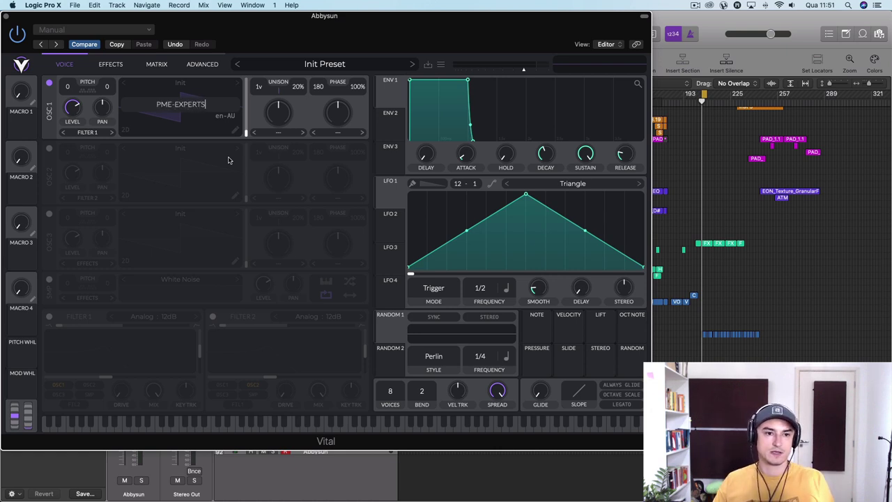
click(223, 119)
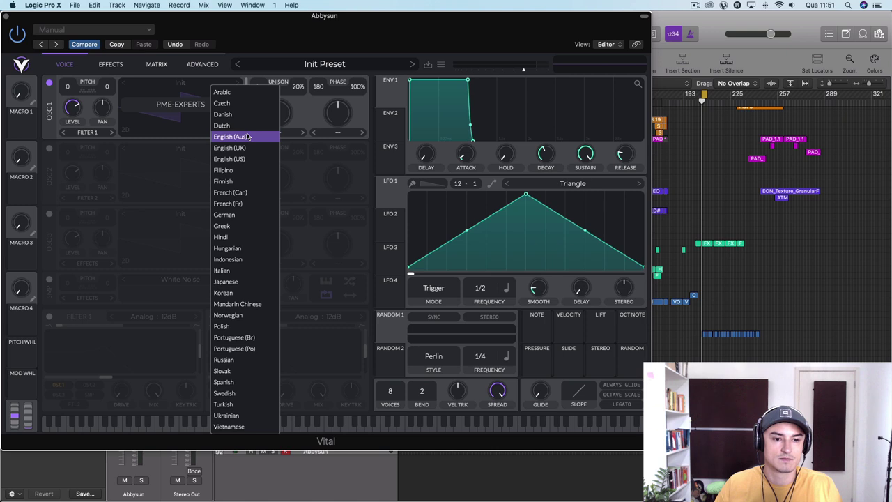
click(259, 338)
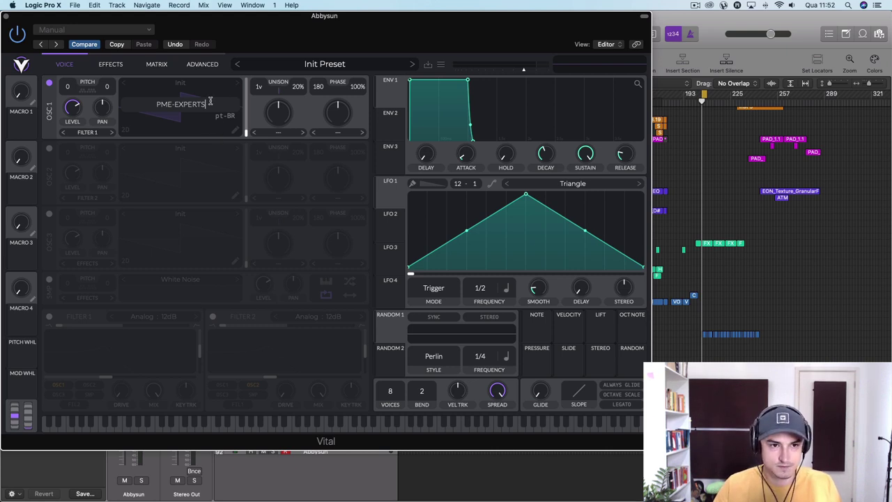
key(Return)
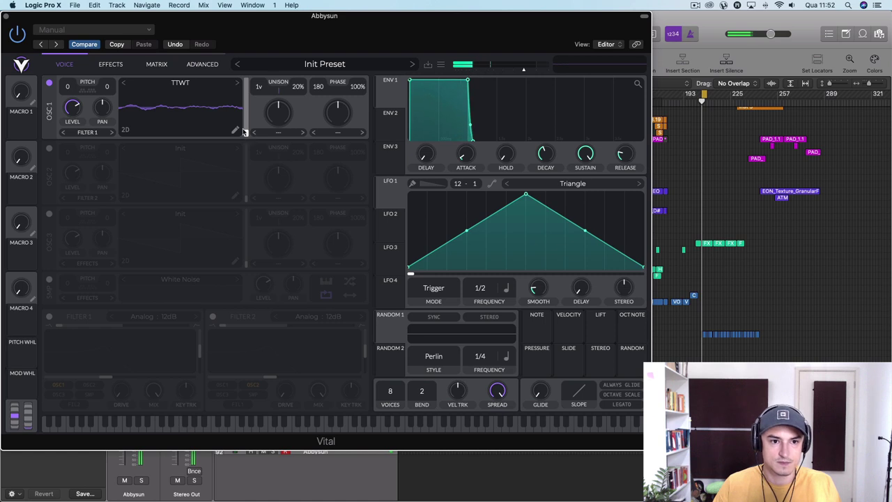
drag(243, 133, 272, 93)
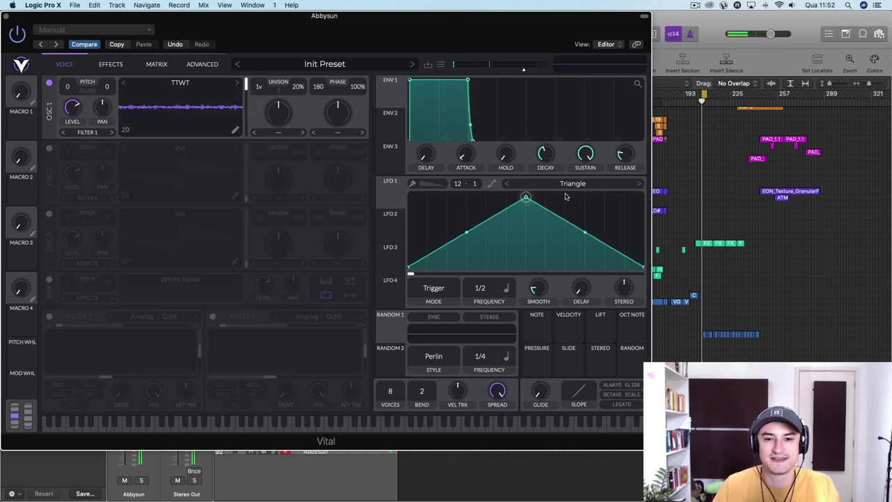
Step: Reshape LFO 1 into a rising ramp and assign it to oscillator 1's spectral morph amount
drag(525, 194, 653, 189)
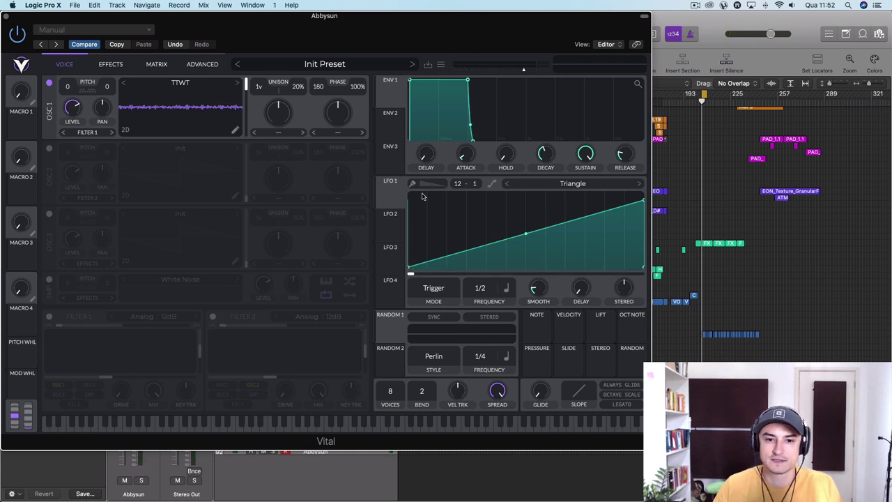
drag(388, 195, 252, 115)
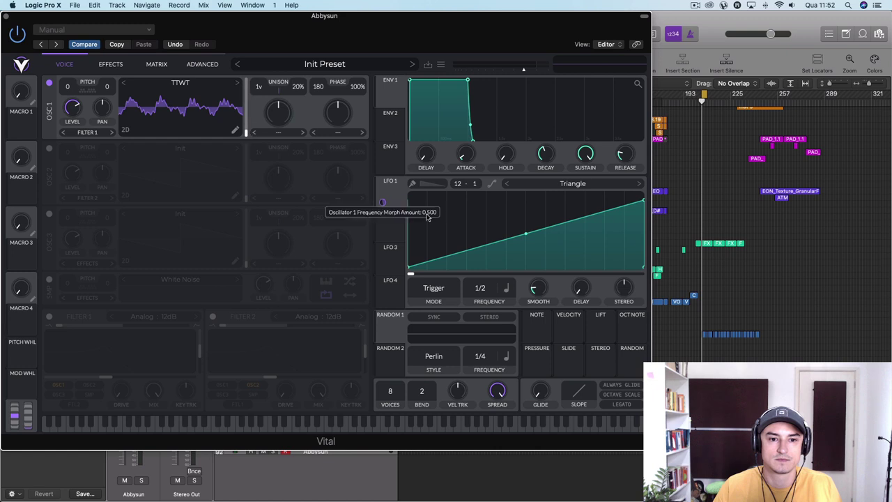
Step: Return oscillator 1's wavetable frame to the start and modulate the frame with LFO 1
right_click(245, 132)
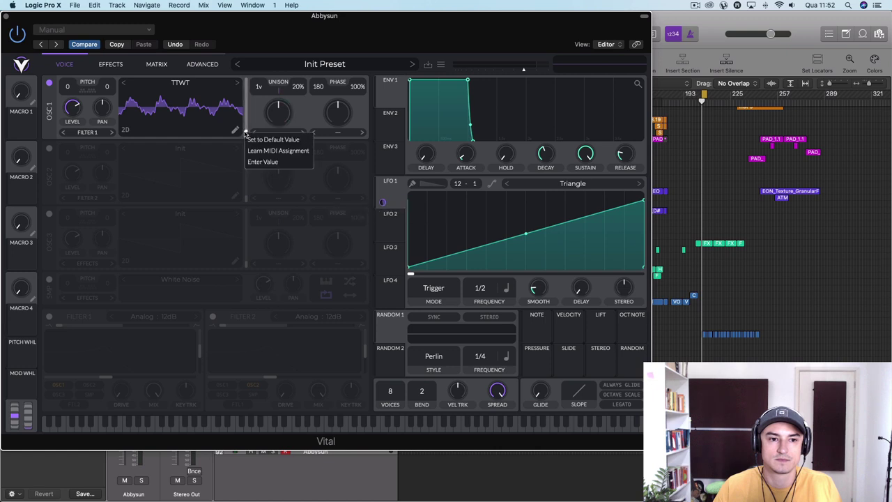
click(244, 120)
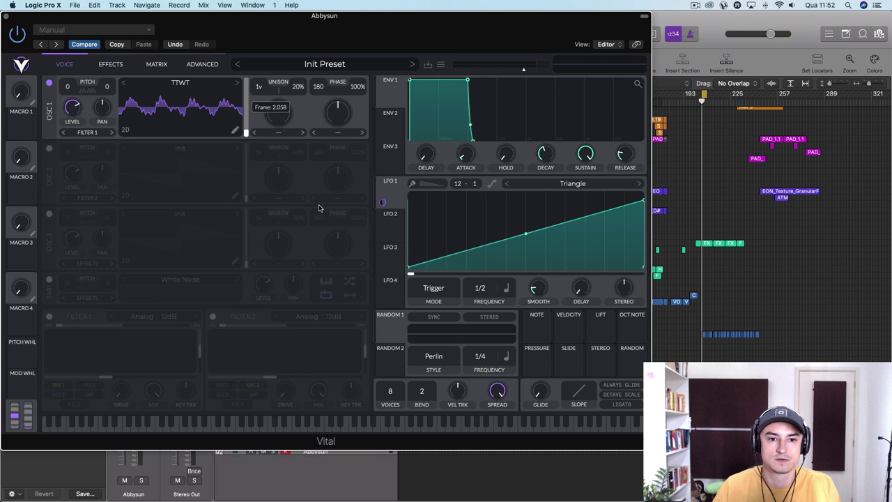
mouse_move(247, 133)
mouse_down()
mouse_move(253, 121)
mouse_move(243, 139)
mouse_up()
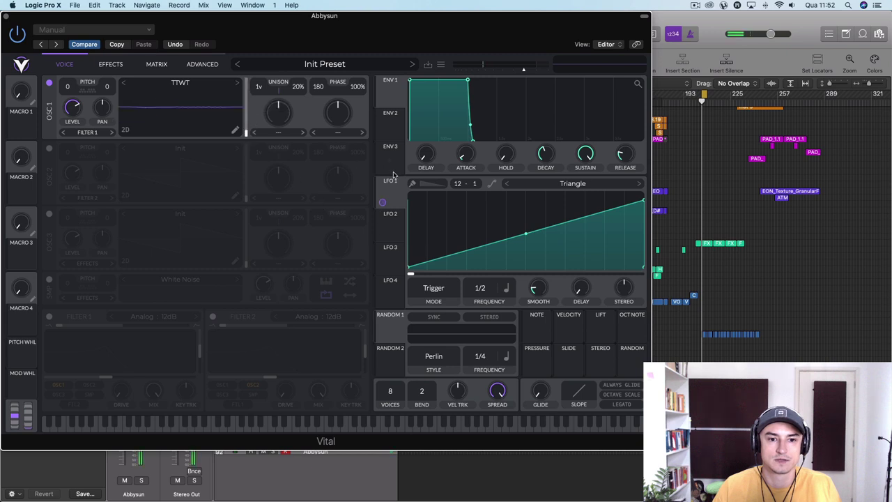
drag(393, 189, 246, 131)
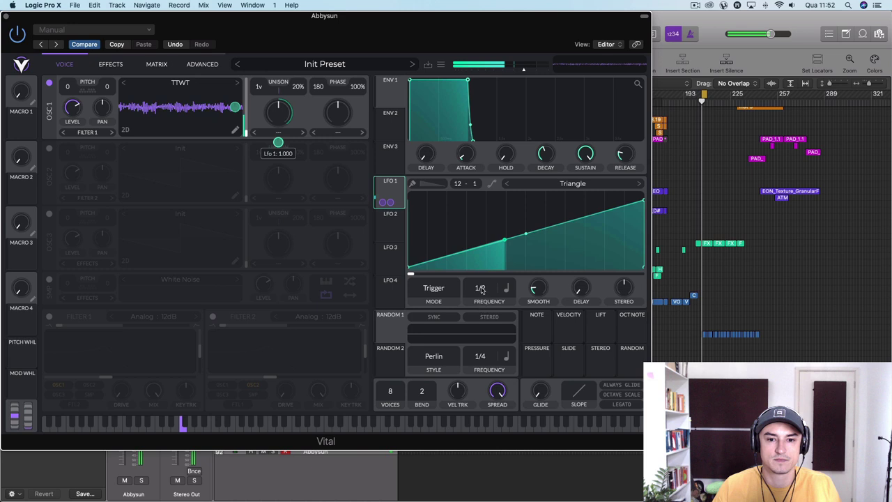
Step: Try LFO 1 at 4/1, 2/1 and 1/1, settle on 1/2, and set Random 1's frequency to 1/8
drag(481, 289, 485, 376)
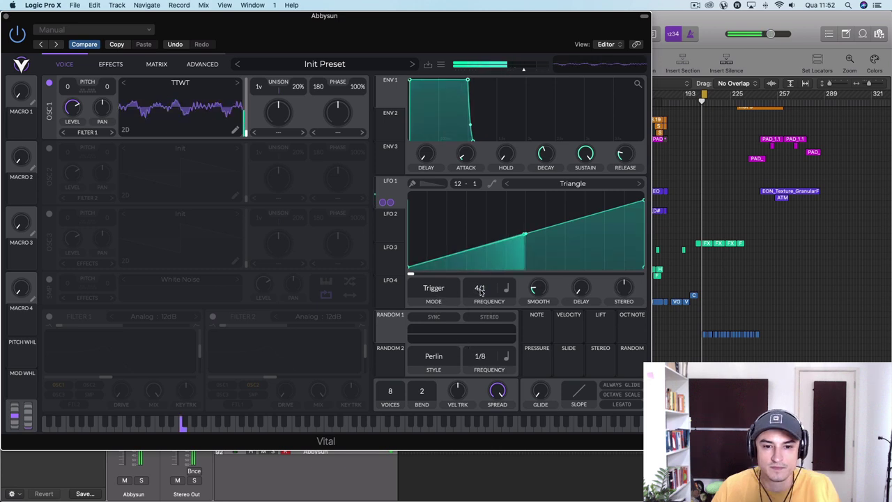
scroll(480, 292, up, 1)
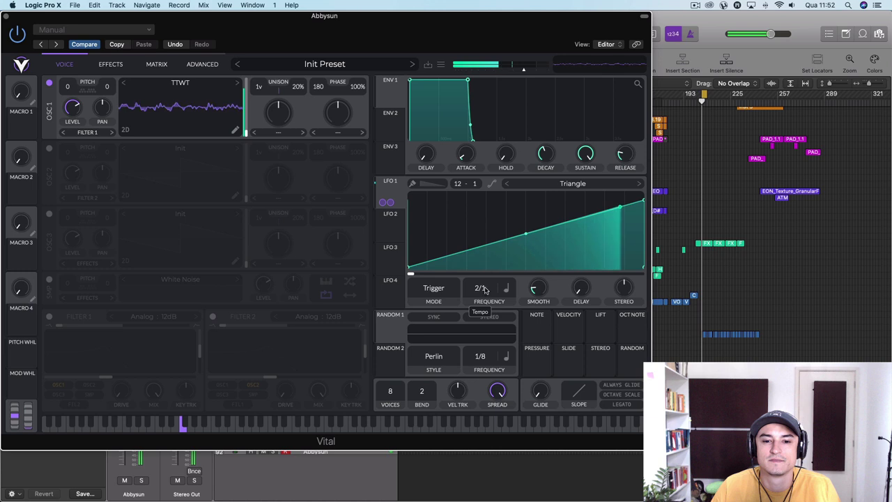
scroll(485, 290, up, 1)
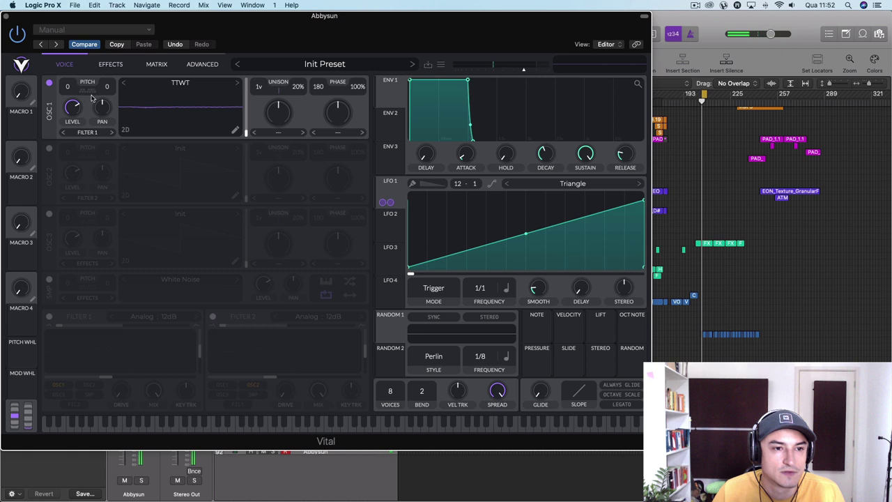
scroll(91, 98, up, 1)
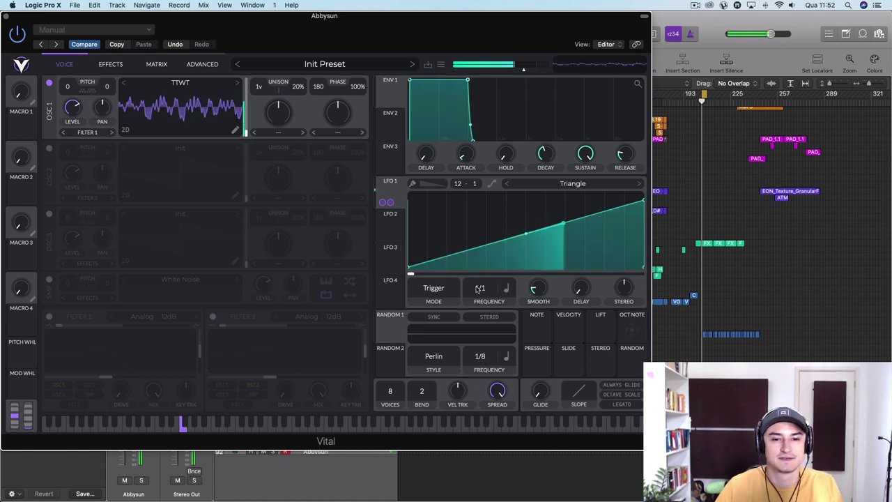
drag(478, 278, 478, 275)
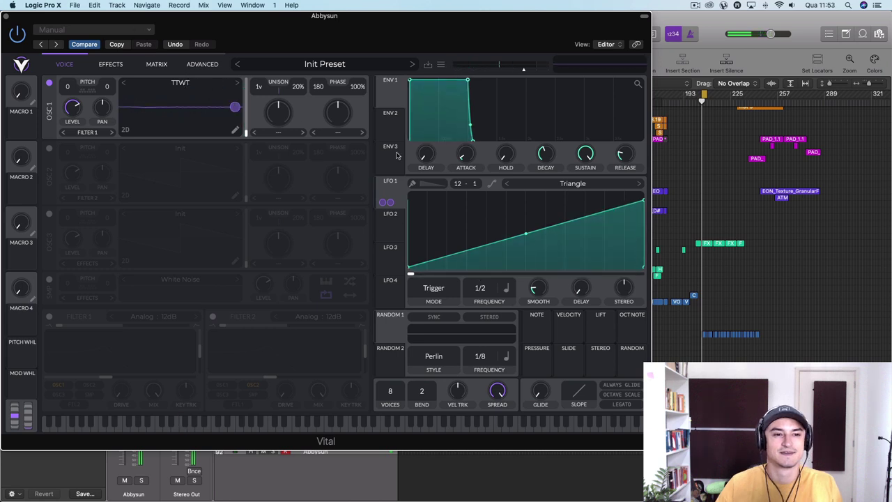
Step: Load the PSYCHEDELIC wavetable from the User folder into oscillator 1 and close the wavetable browser
click(181, 83)
scroll(453, 177, down, 5)
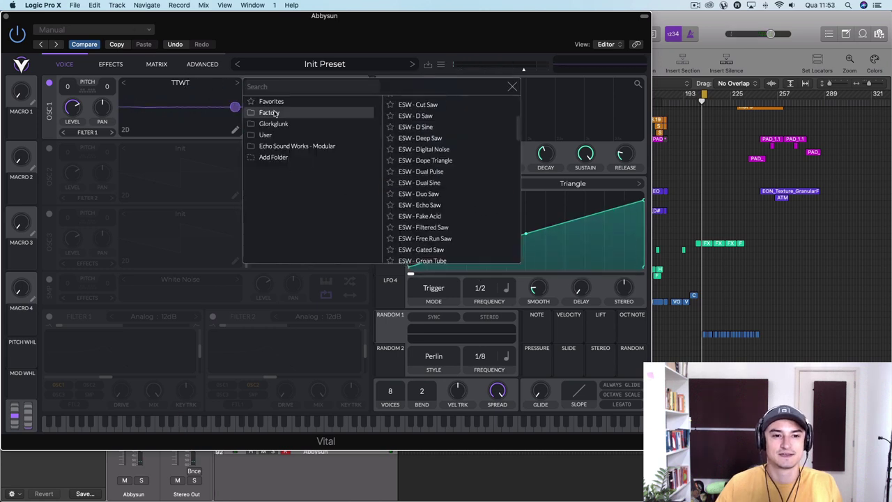
click(304, 135)
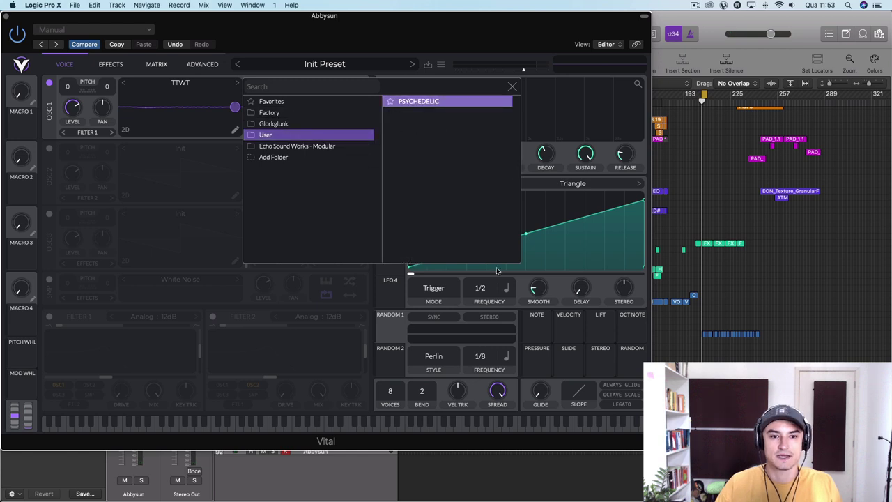
click(410, 102)
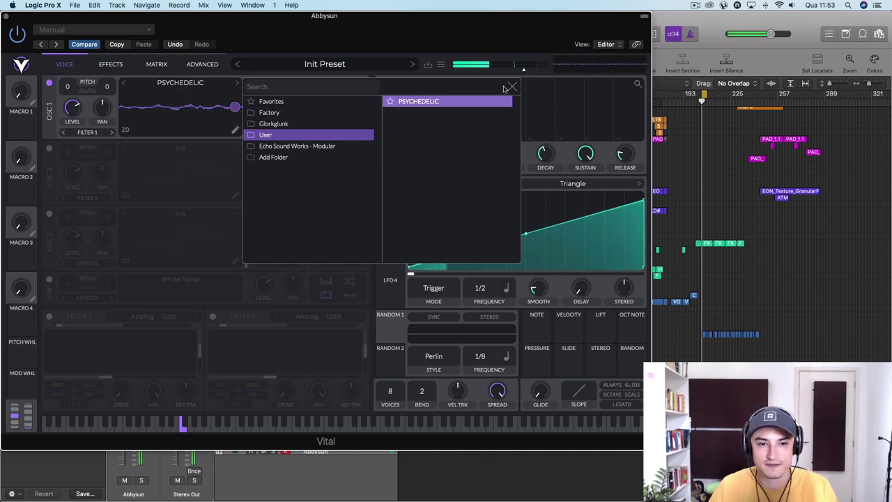
click(206, 83)
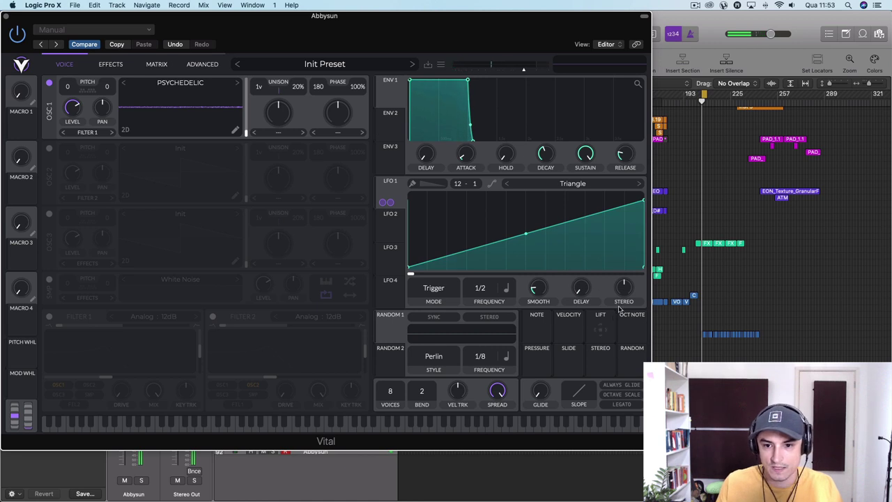
Step: Adjust LFO 1's stereo setting to about 0.075 and set its horizontal grid to 14
drag(622, 288, 623, 249)
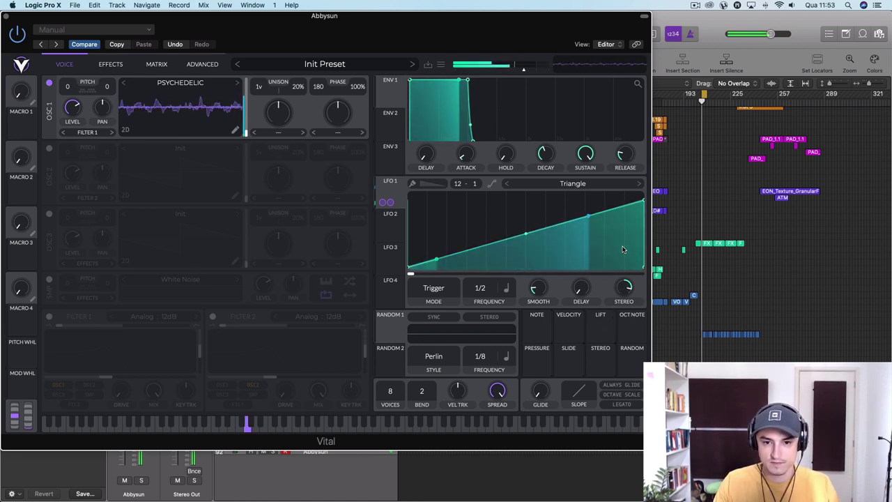
scroll(624, 252, up, 2)
drag(626, 287, 615, 307)
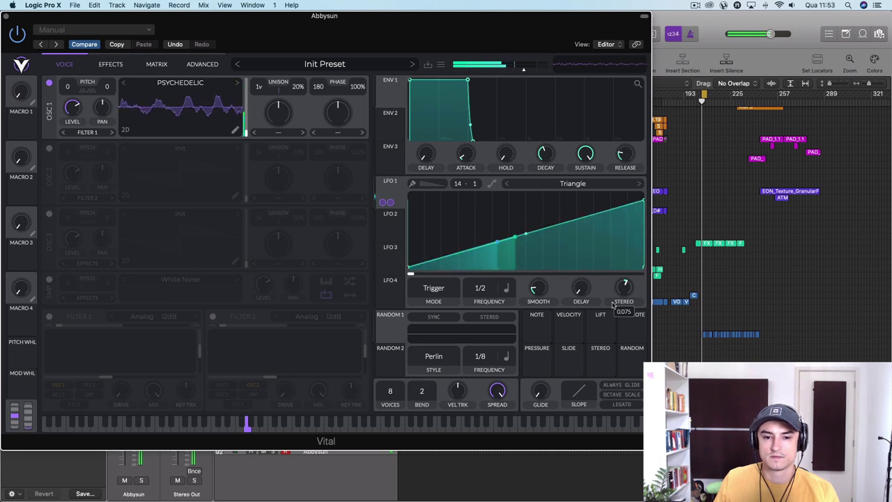
Step: Give oscillator 1 11 unison voices and the Vocode spectral morph, and move the plugin window to uncover the Logic library
drag(259, 87, 260, 30)
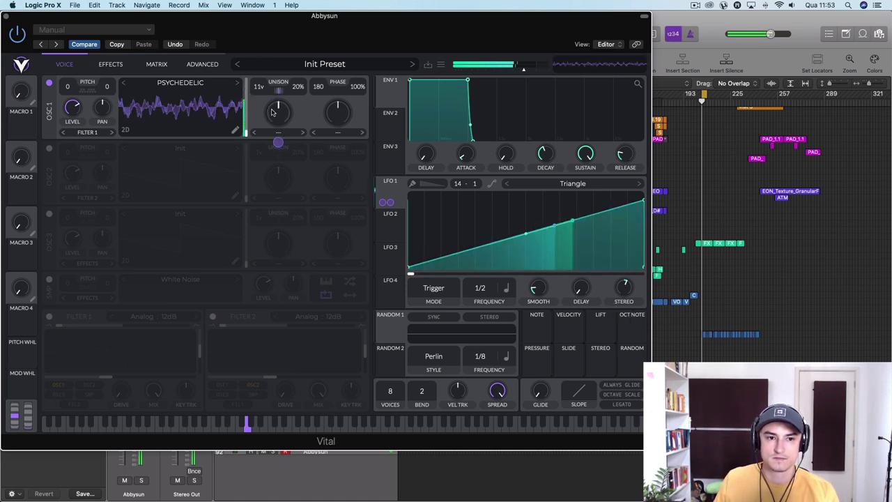
click(303, 132)
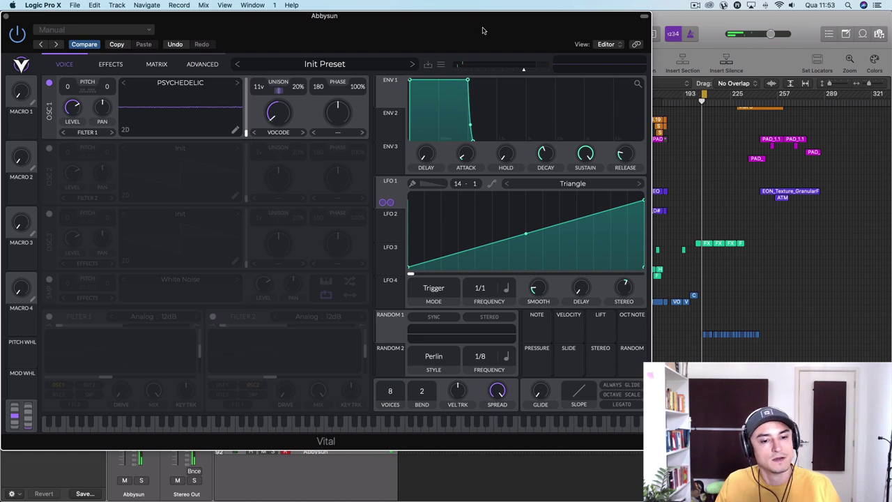
drag(482, 30, 607, 45)
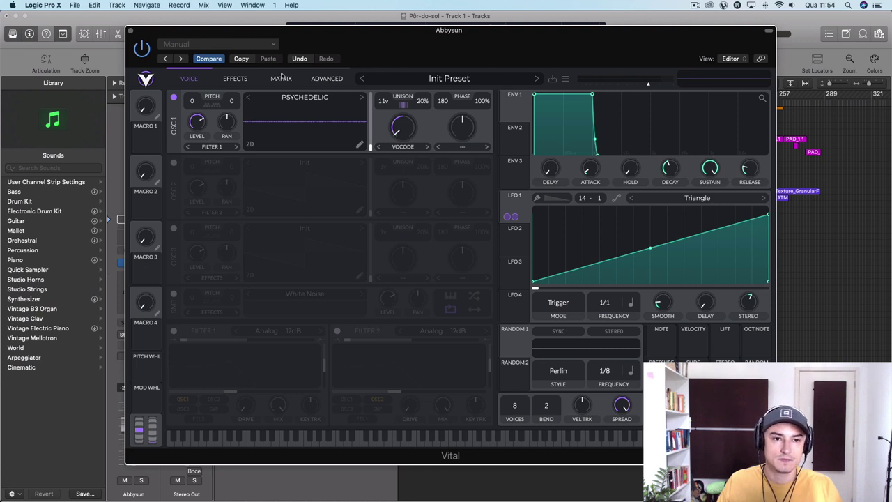
click(246, 79)
click(266, 78)
click(324, 80)
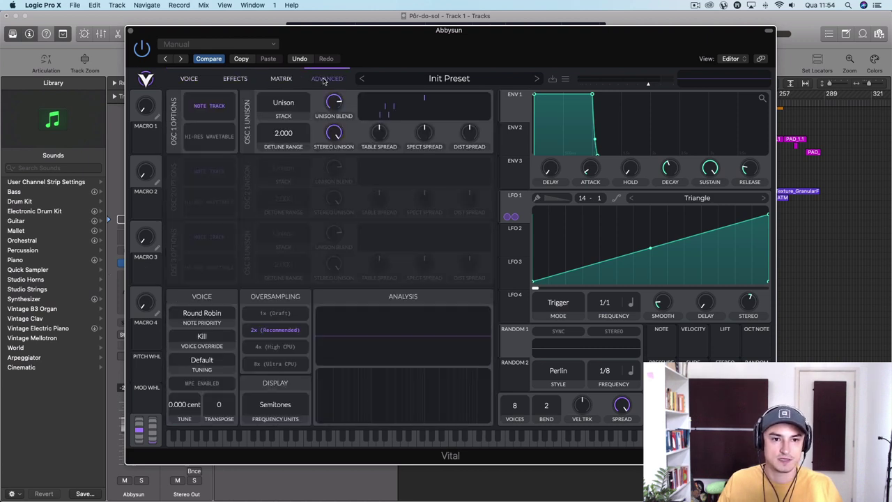
click(236, 79)
click(189, 81)
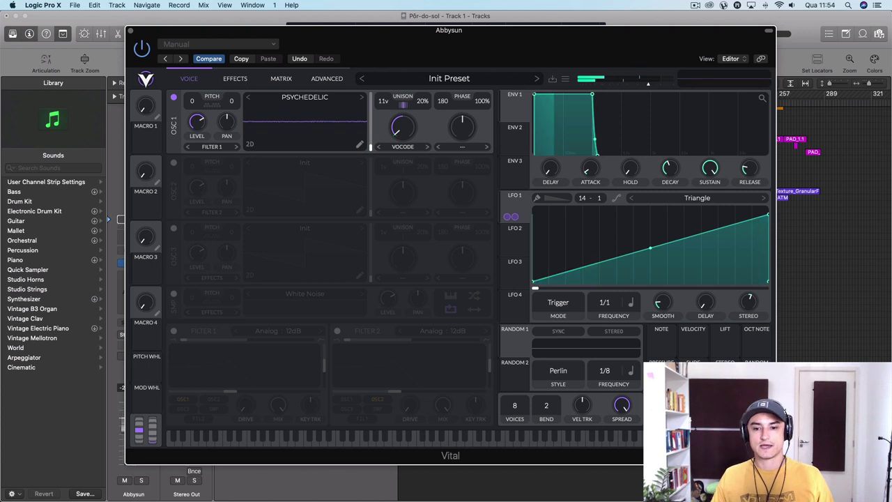
Step: Switch oscillator 1's spectral morph to Shepard Tone and its wavetable to ESW - 70's Super Saw
click(418, 147)
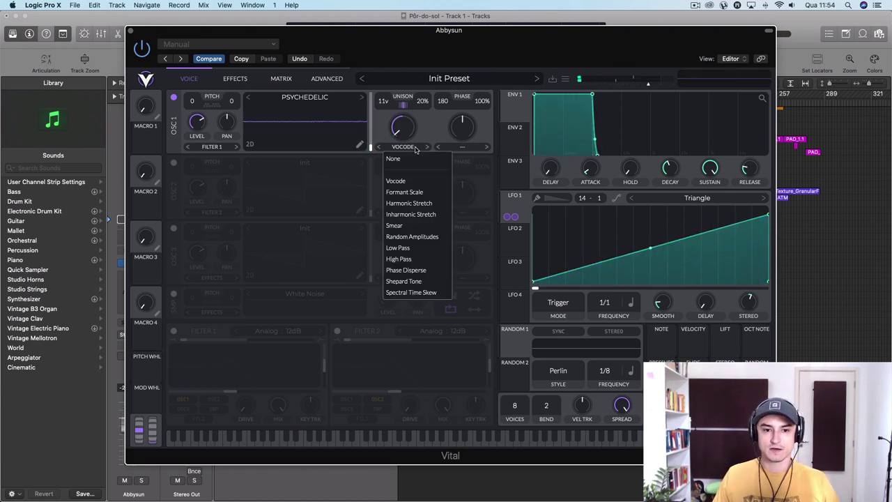
click(431, 281)
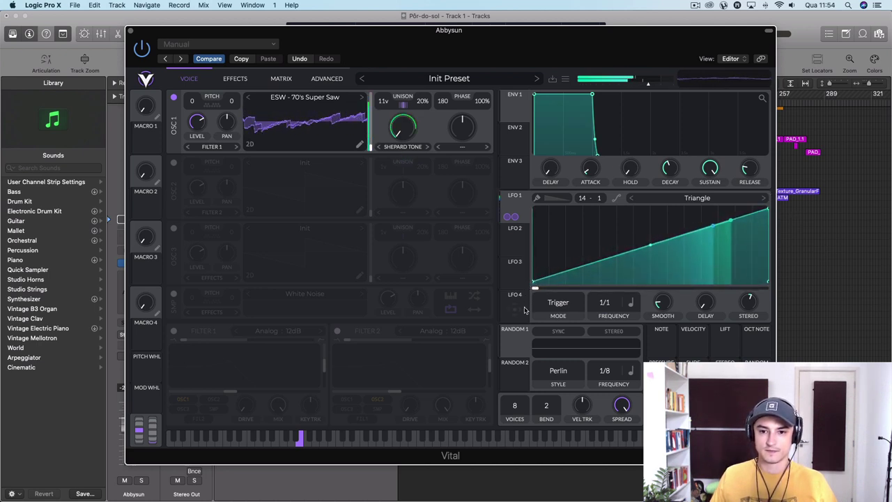
drag(400, 135, 402, 140)
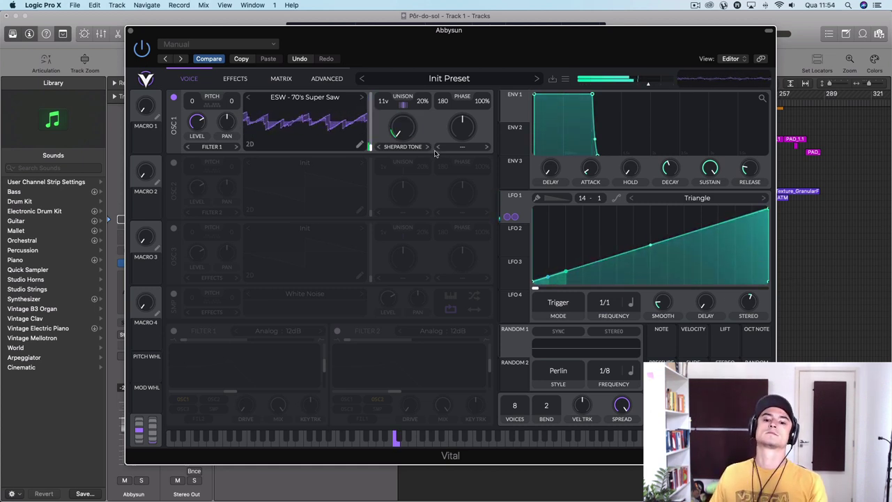
Step: Try LFO 1 at a frequency of 1/2 and adjust the start point of its ramp
drag(606, 301, 612, 287)
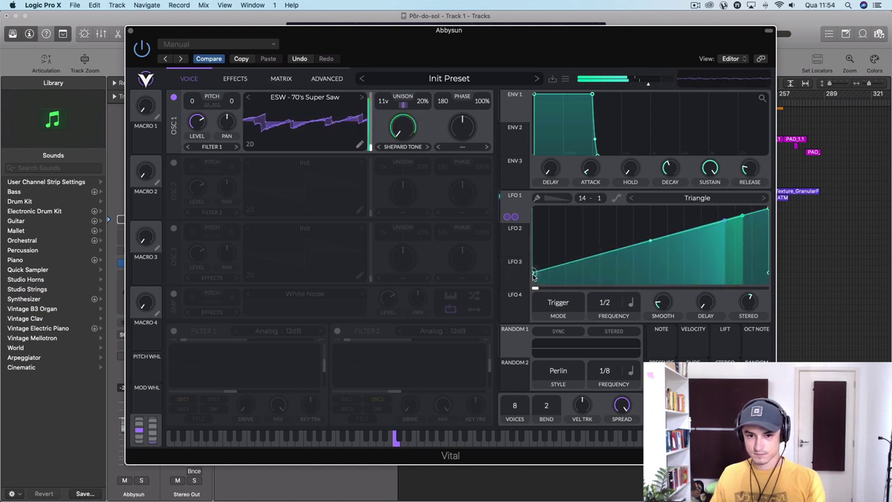
mouse_move(533, 282)
mouse_down()
mouse_move(533, 205)
mouse_move(534, 283)
mouse_up()
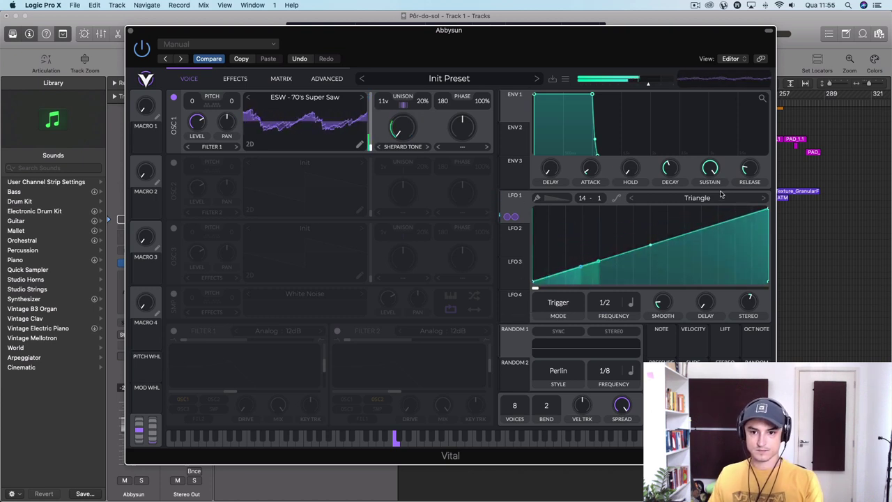
Step: Load the Sin shape into LFO 1 and close the LFO shape browser
click(670, 199)
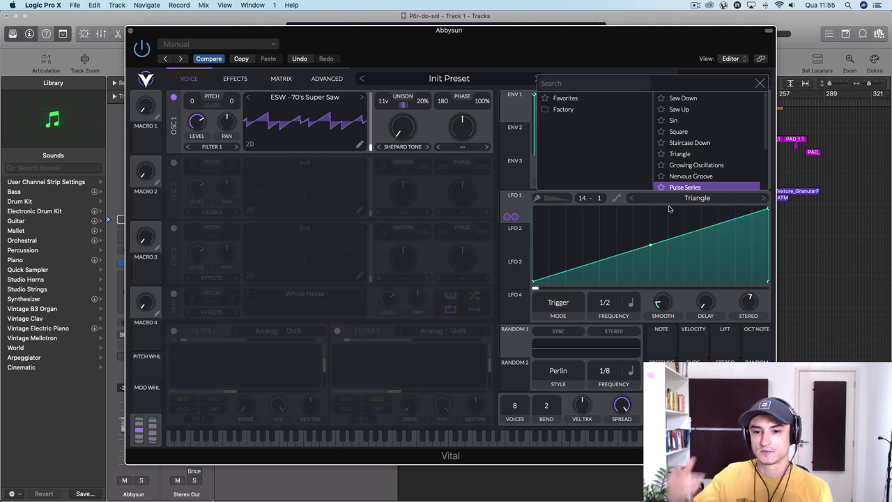
click(682, 120)
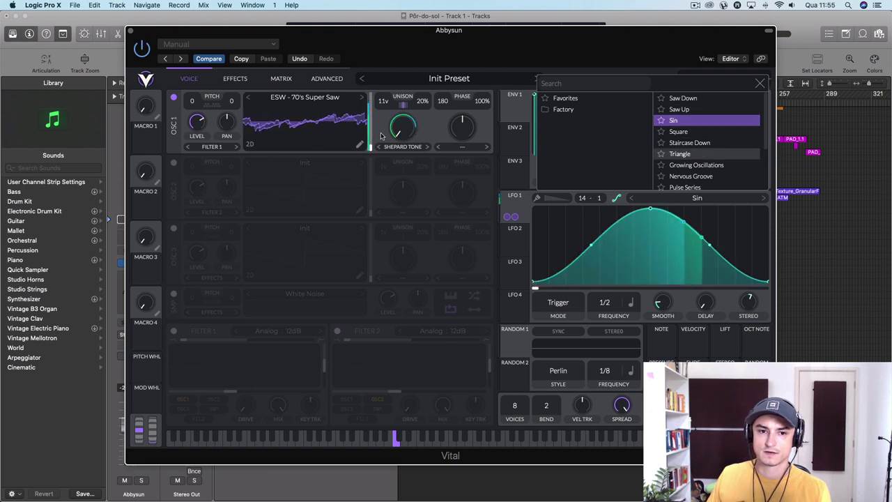
click(408, 87)
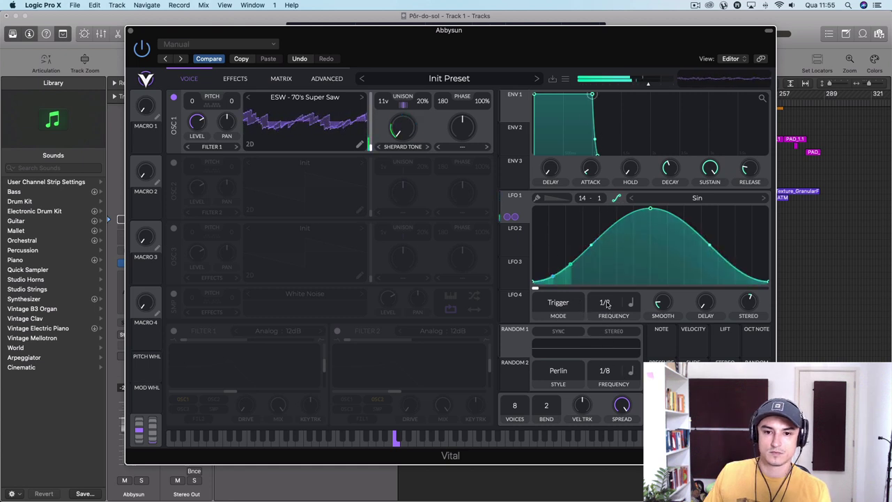
Step: Slow LFO 1 to a frequency of 8/1 and move the plugin window to uncover the tracks area
drag(610, 302, 625, 354)
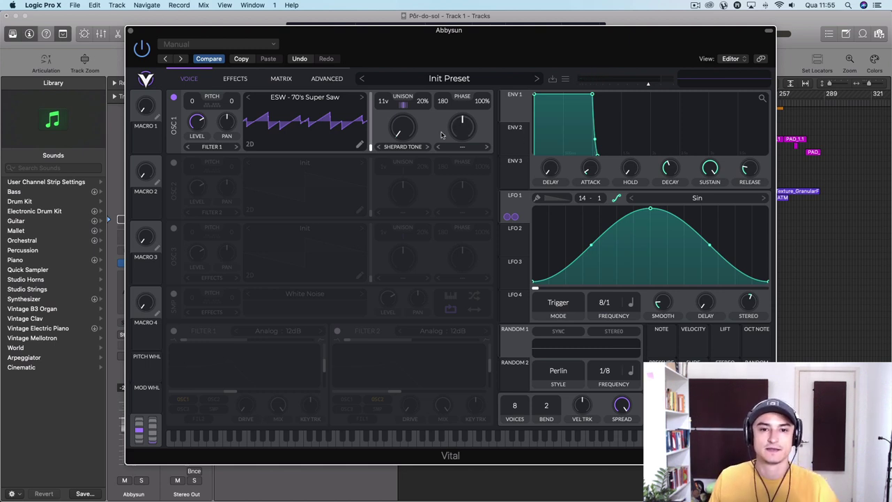
drag(500, 29, 344, 5)
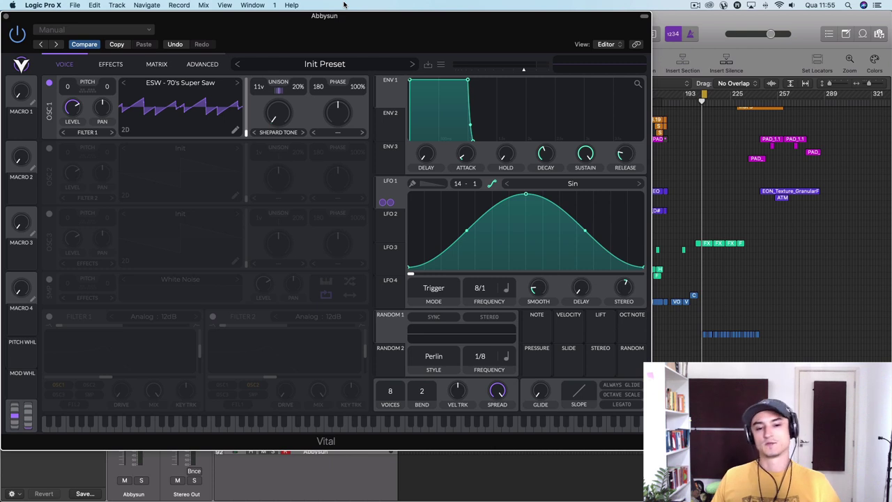